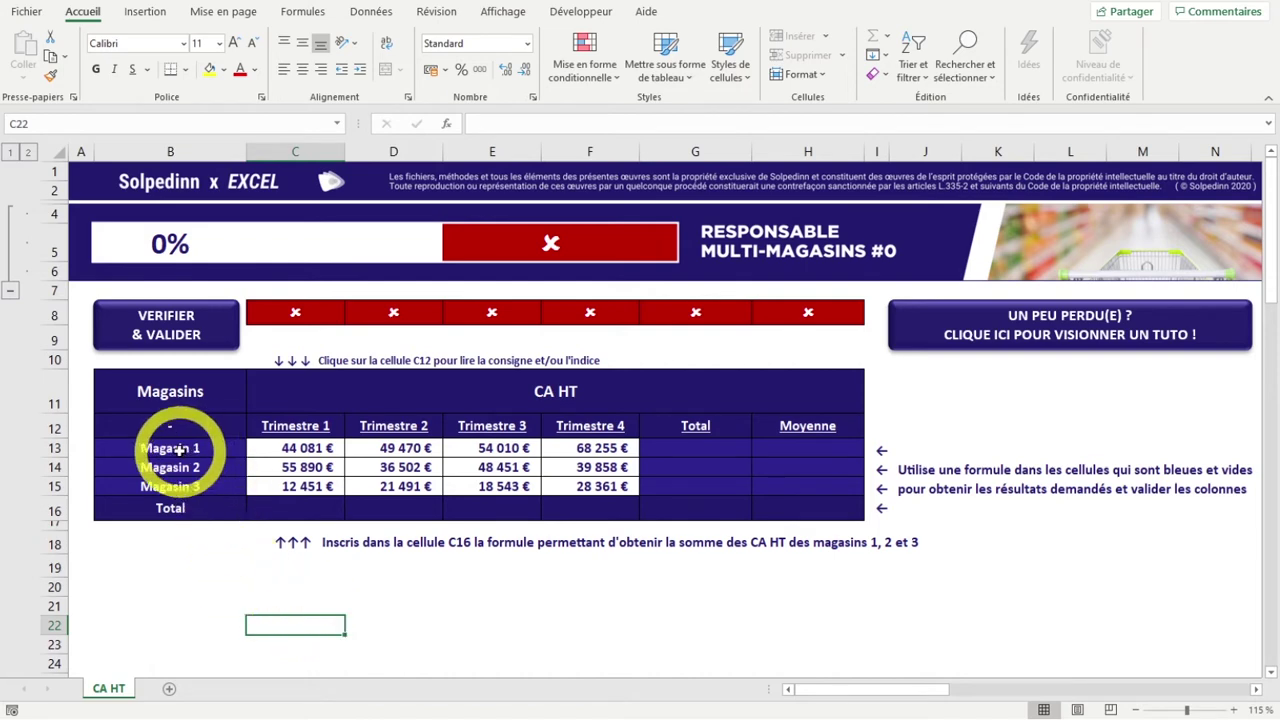
Review the Magasin 1–3 store labels and the quarterly sales figures in C13:F15.
left_click_drag(165, 449, 181, 483)
left_click(271, 624)
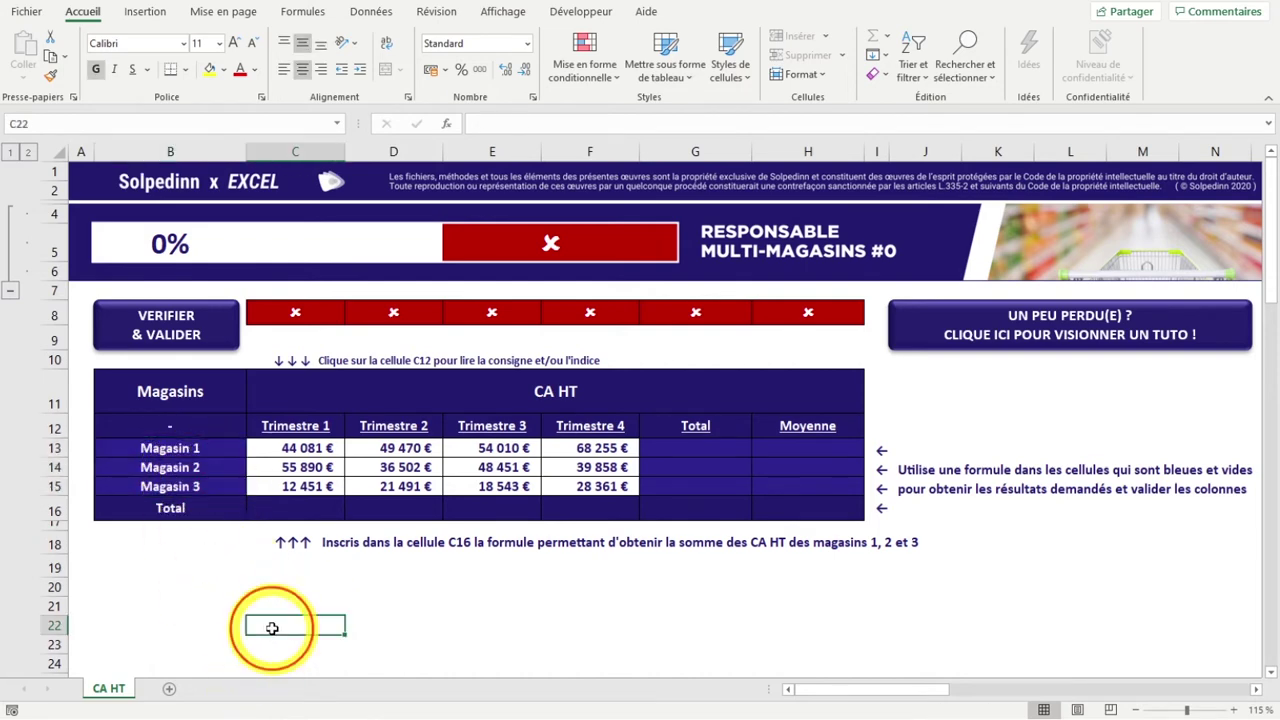
left_click_drag(290, 447, 590, 486)
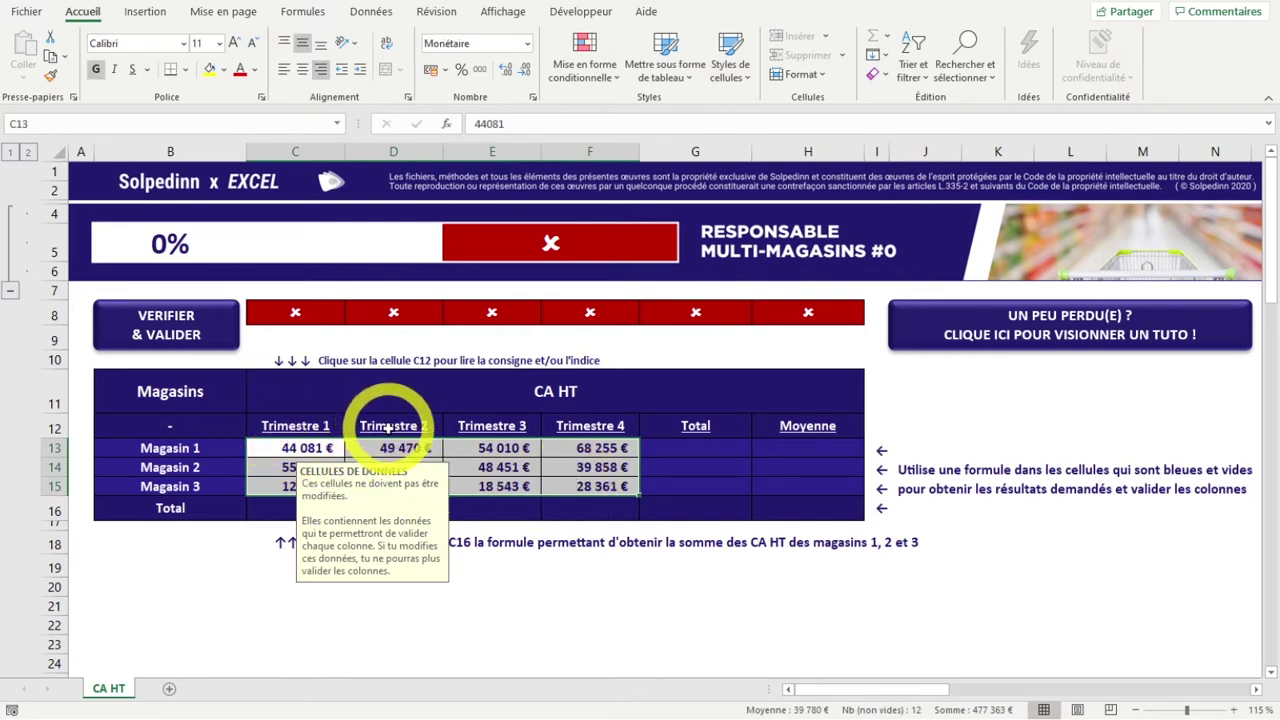
left_click(618, 566)
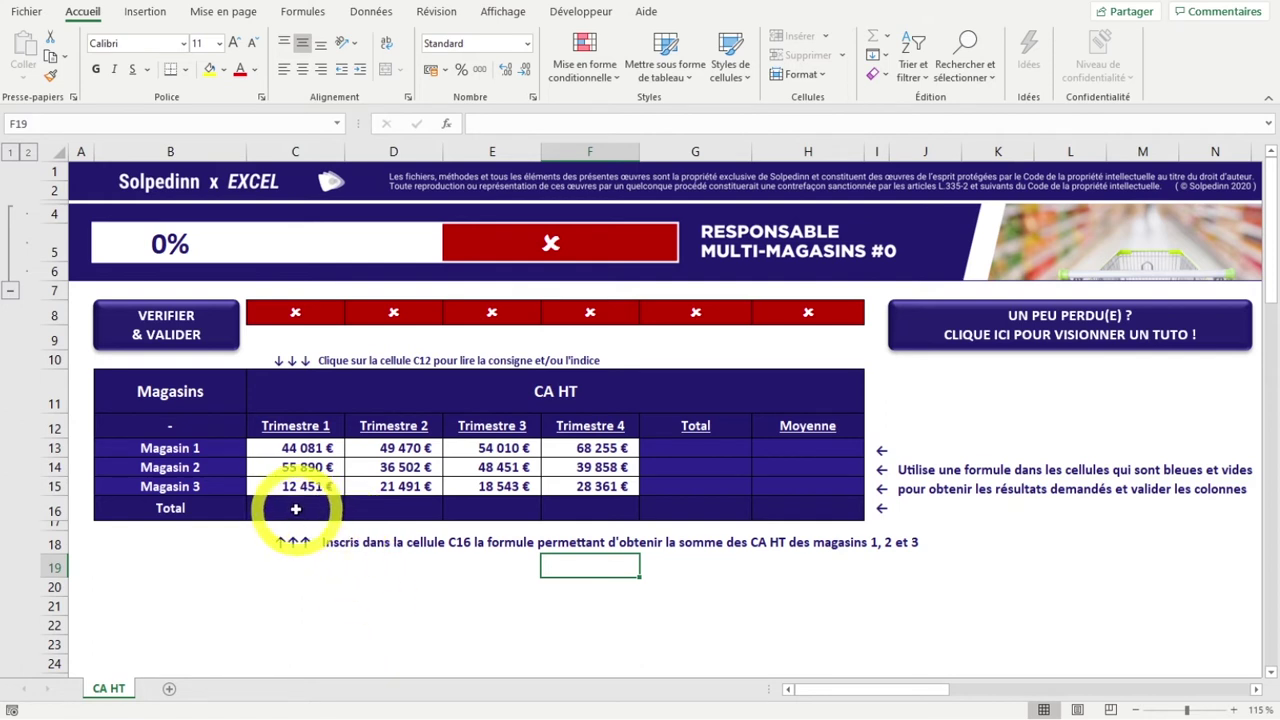
Check the empty Total row and the Total and Moyenne columns, then show the Trimestre 1 instructions.
left_click_drag(295, 508, 602, 516)
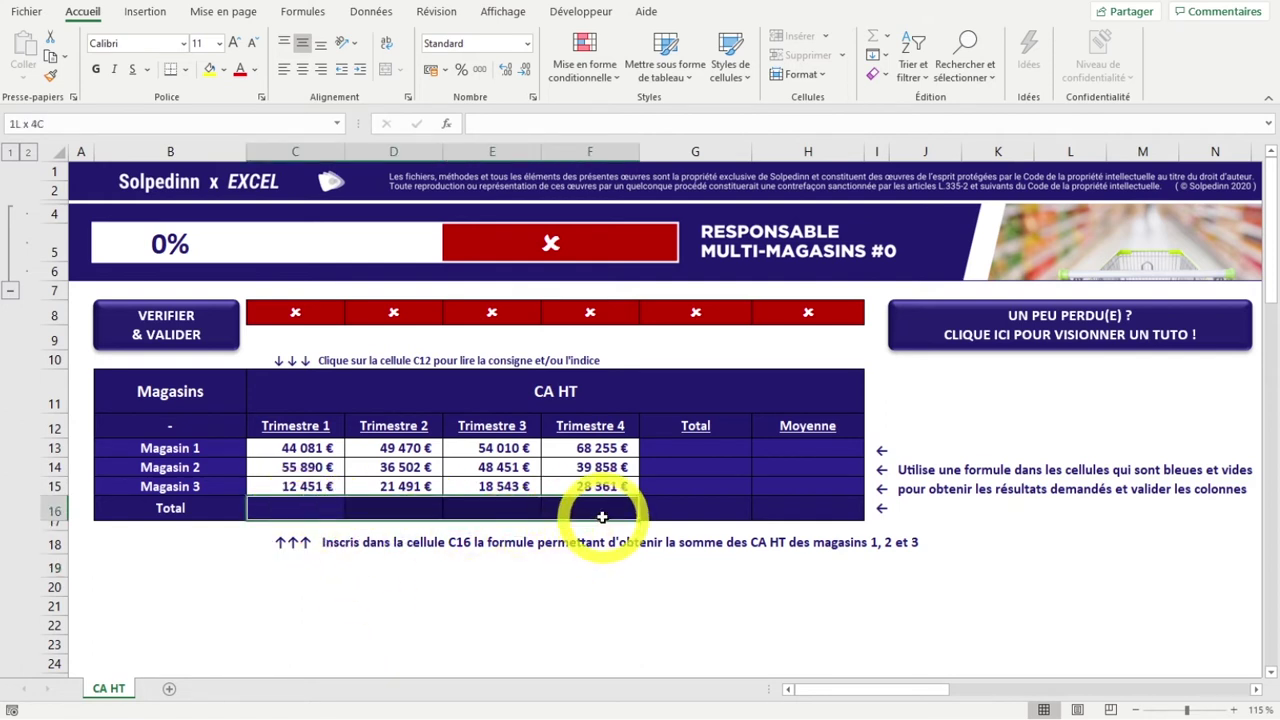
left_click_drag(677, 449, 663, 490)
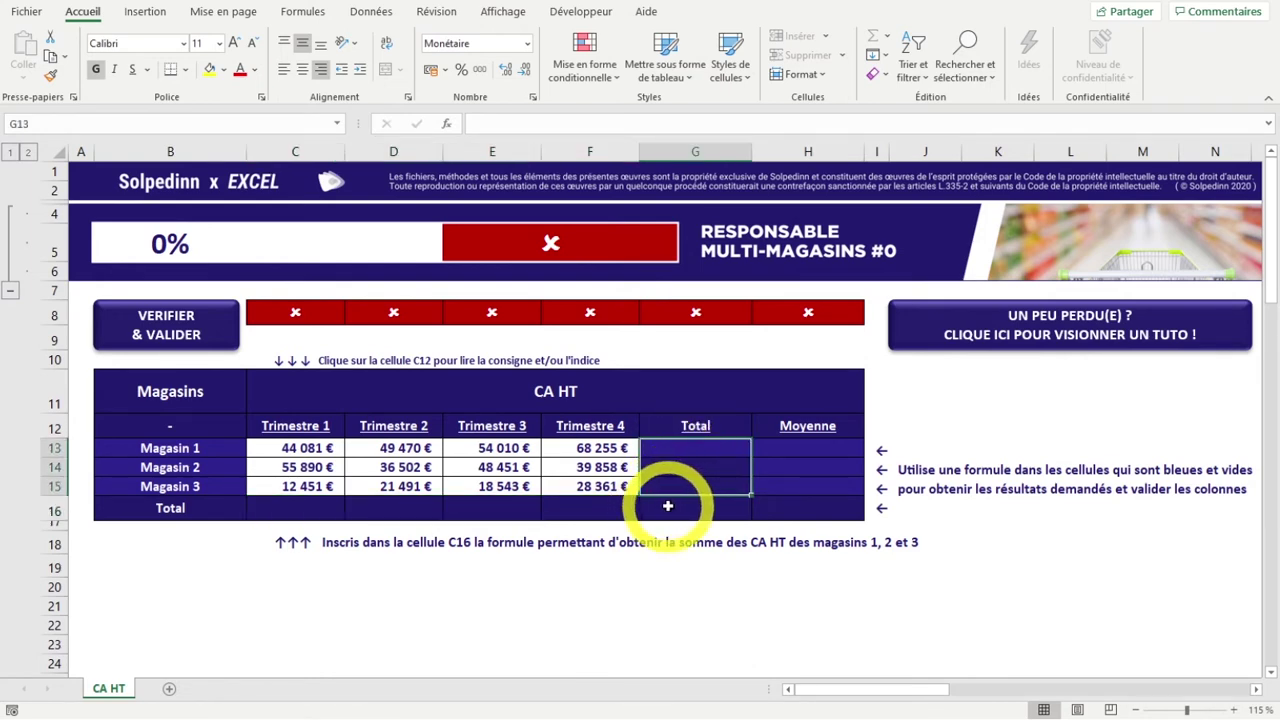
left_click(677, 507)
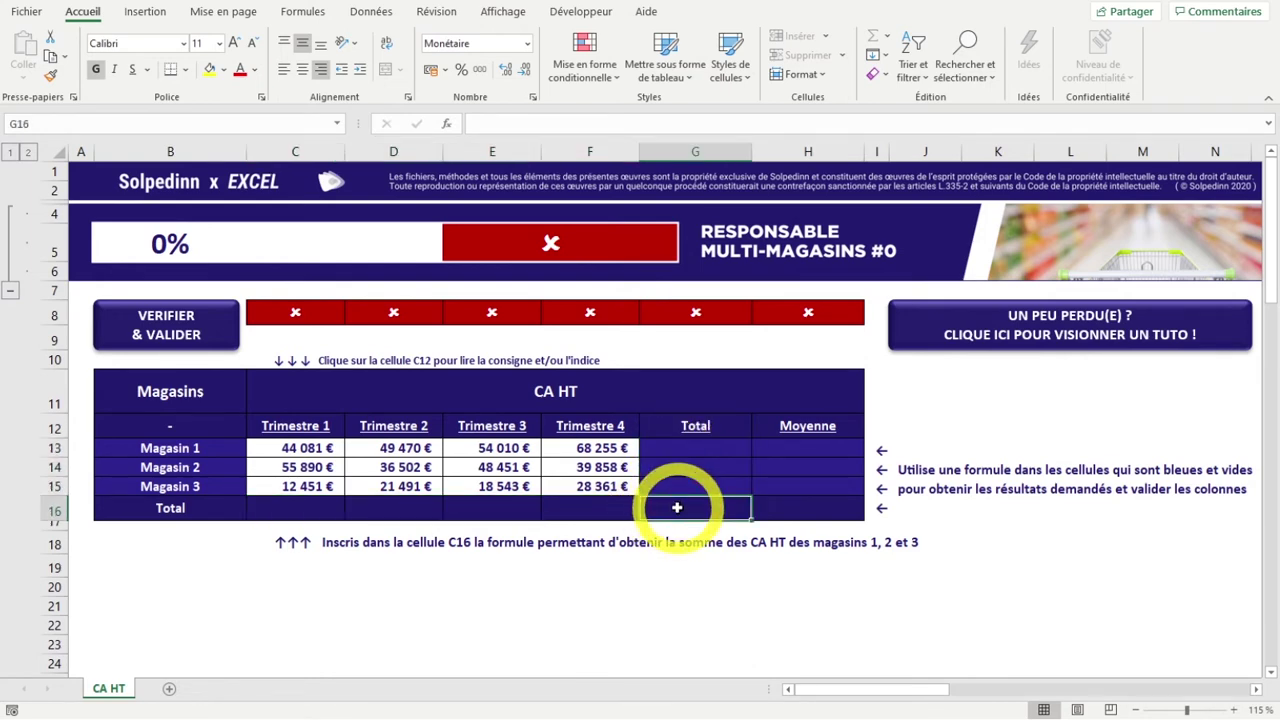
left_click_drag(803, 447, 803, 503)
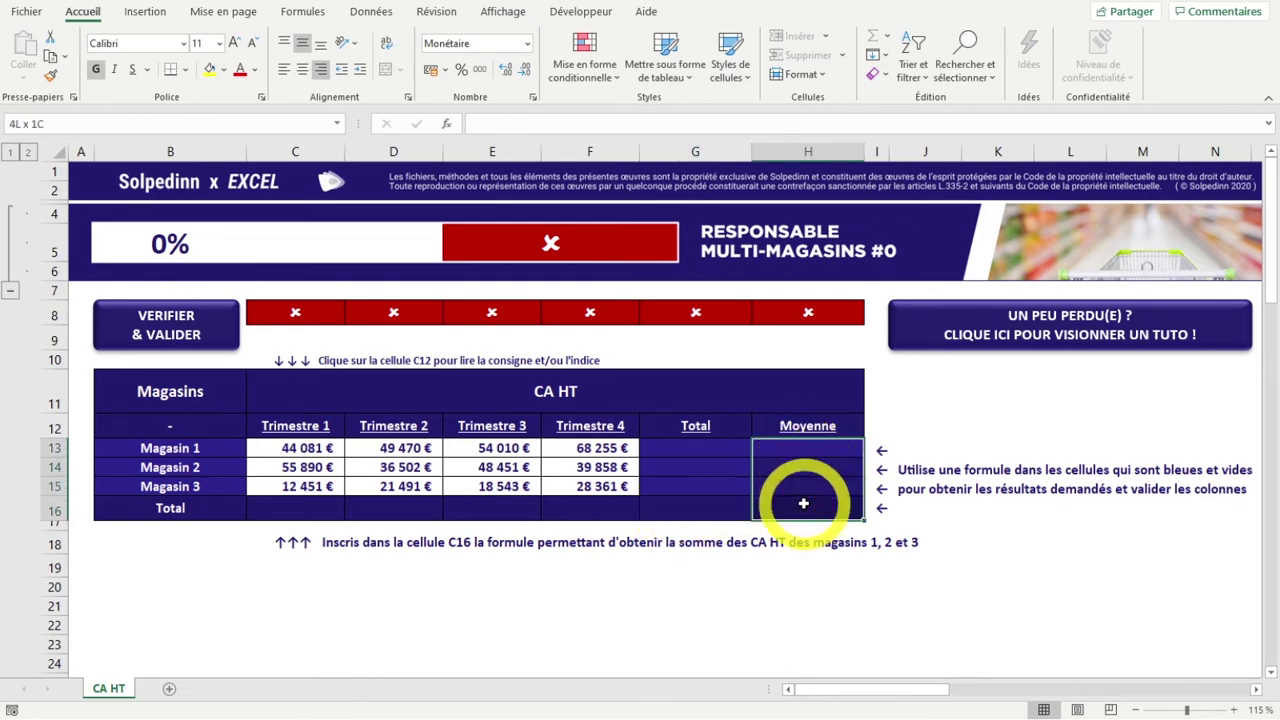
left_click(487, 620)
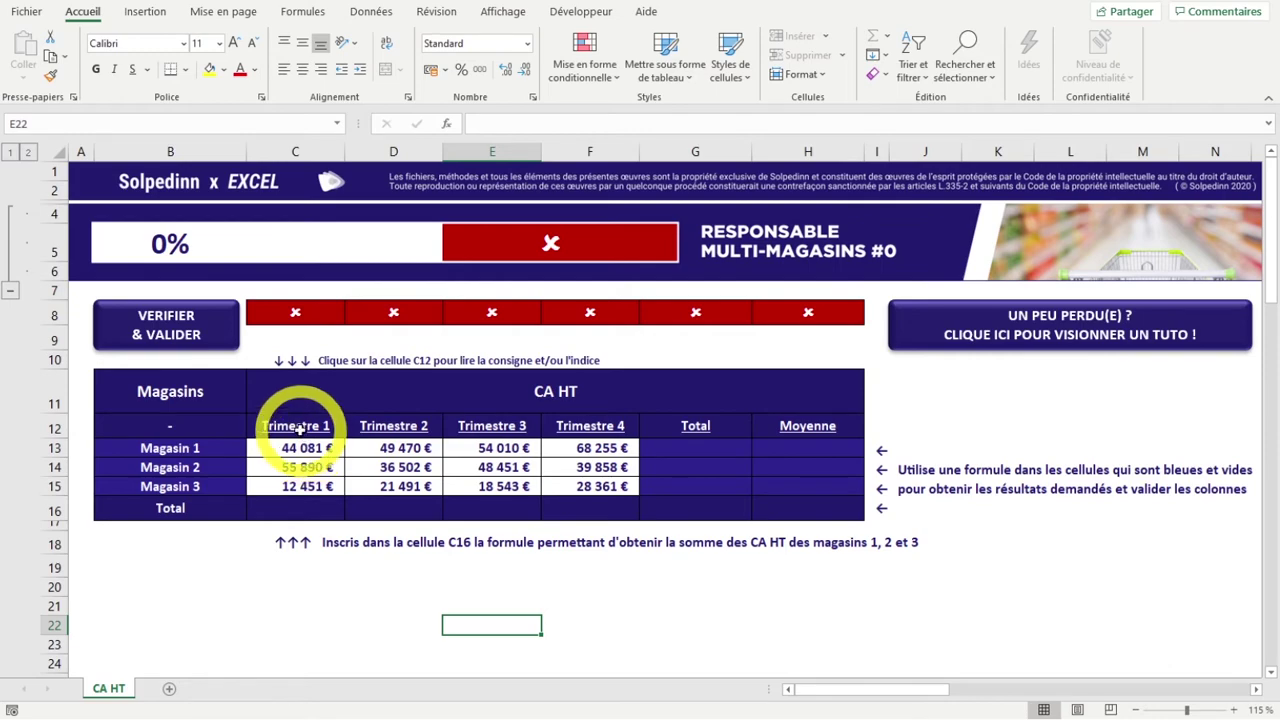
left_click(297, 427)
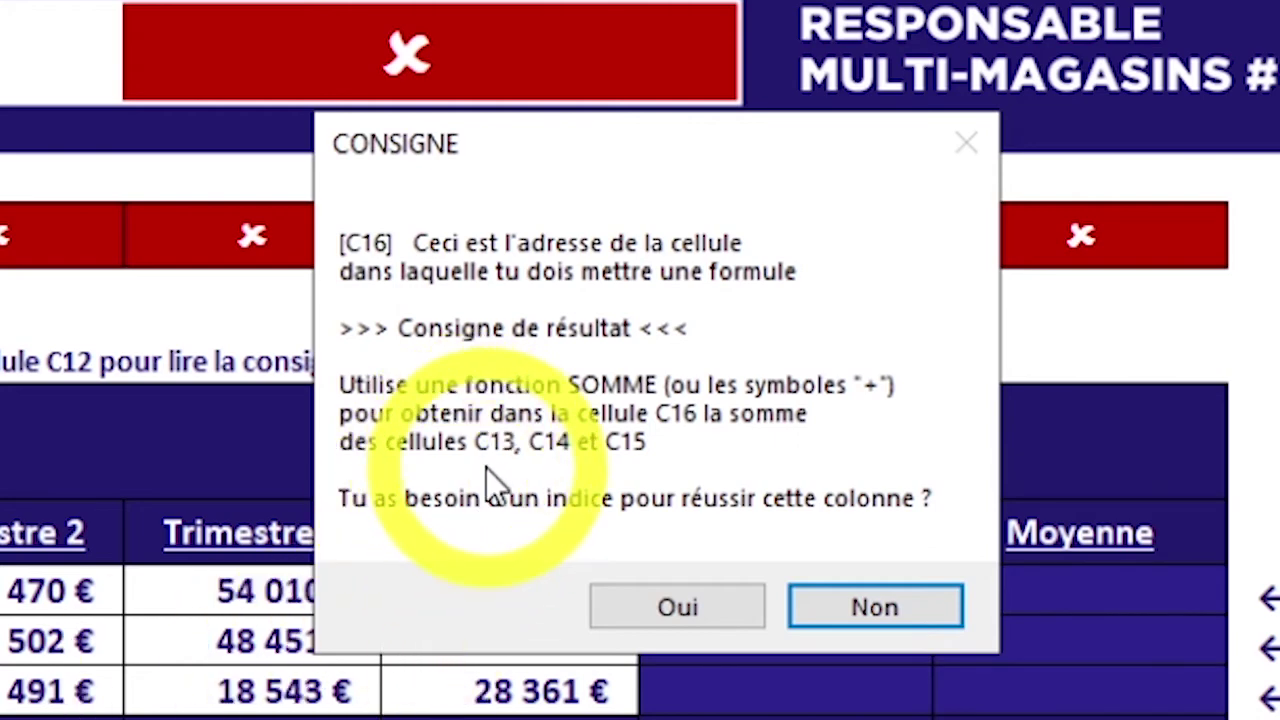
Read the hint for the Trimestre 1 total formula in C16 and close it.
left_click(718, 607)
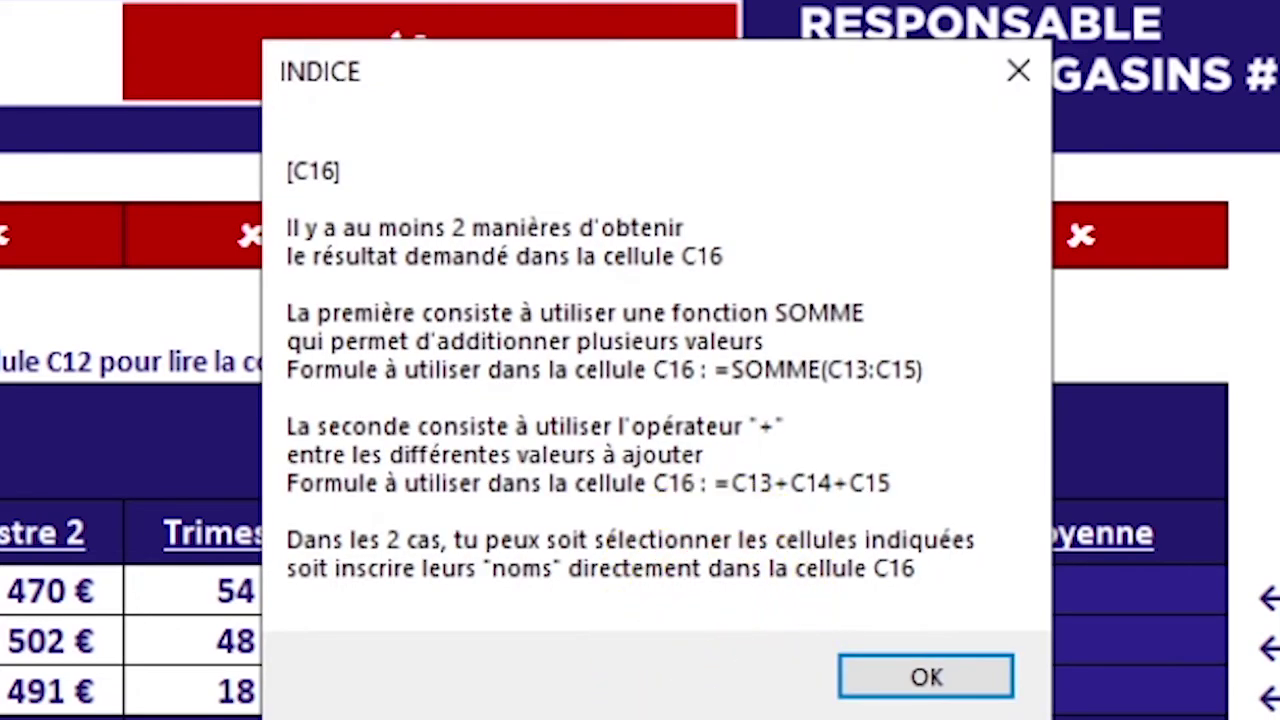
left_click(777, 377)
left_click(783, 483)
left_click(926, 677)
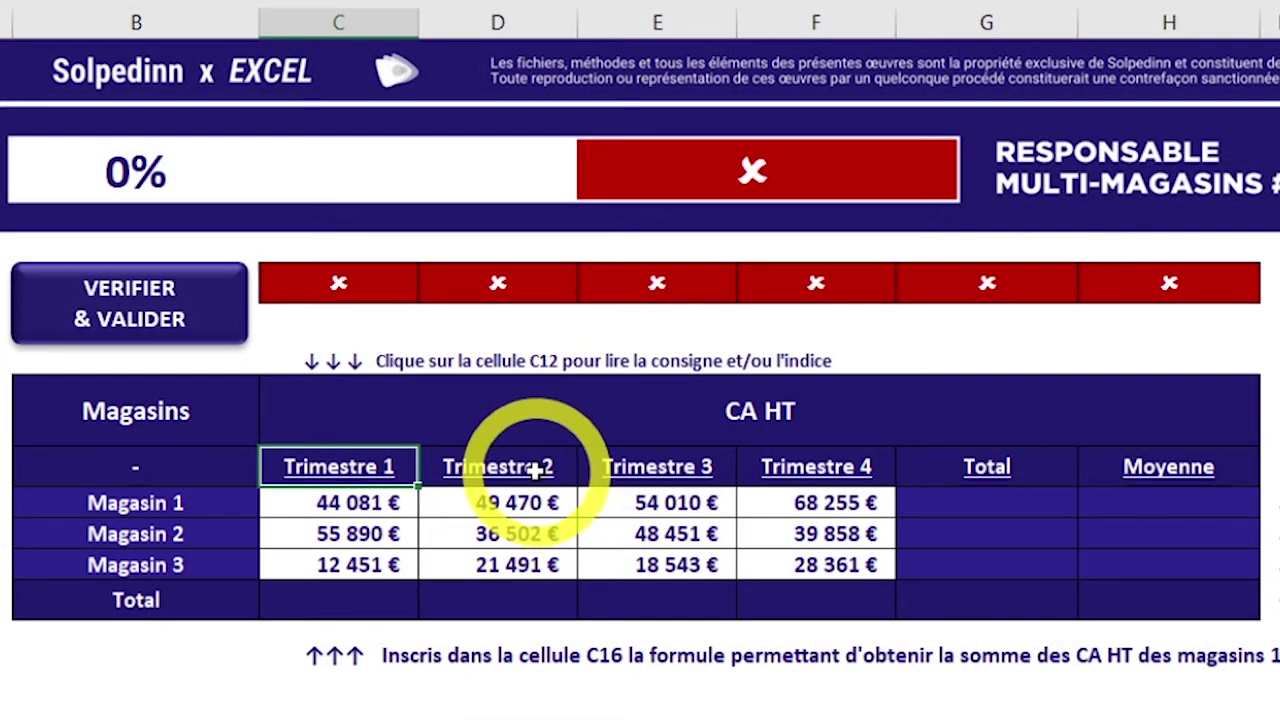
Read the Trimestre 2 hint offering =SOMME(D13:D15) or =D13+D14+D15, then close it.
left_click(522, 470)
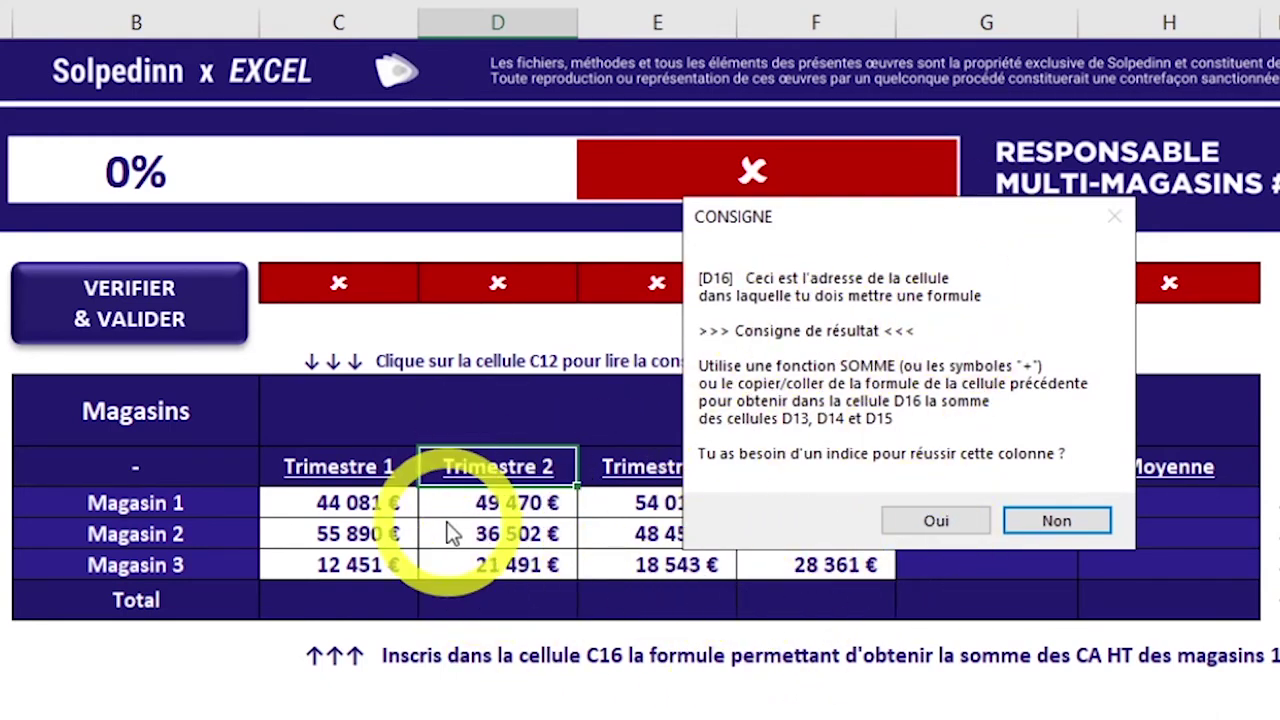
left_click(945, 524)
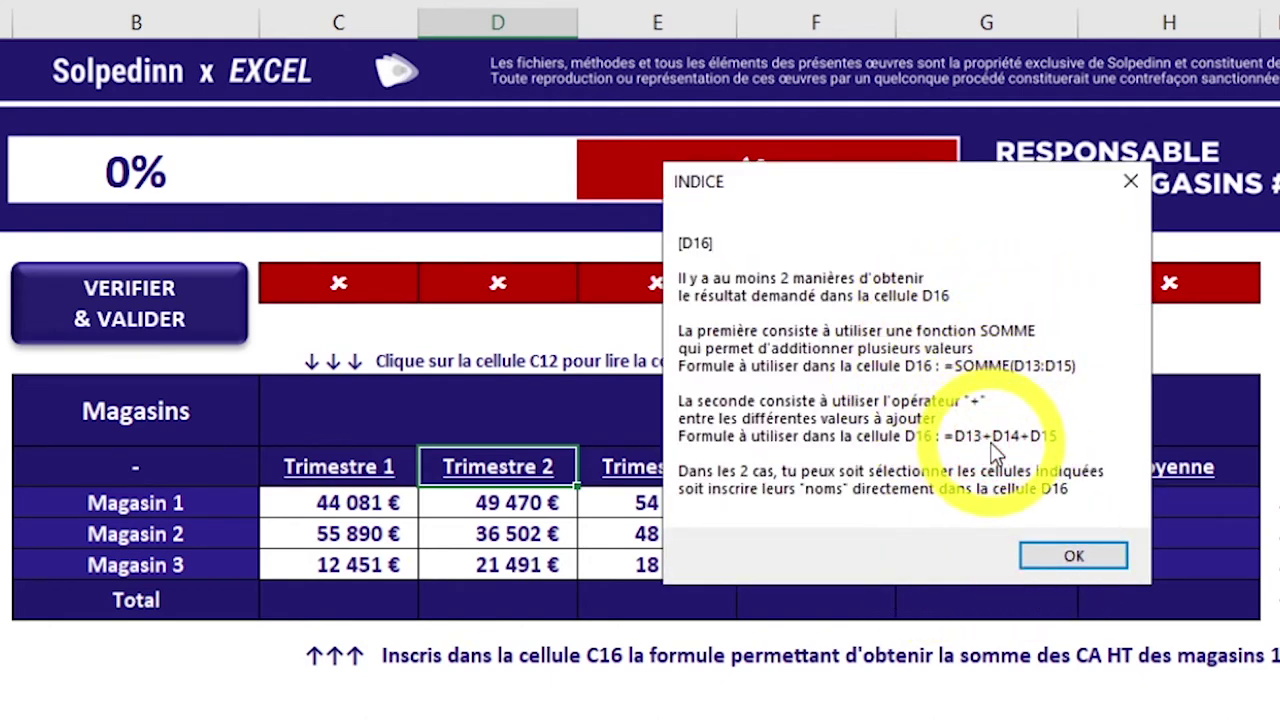
left_click(1074, 558)
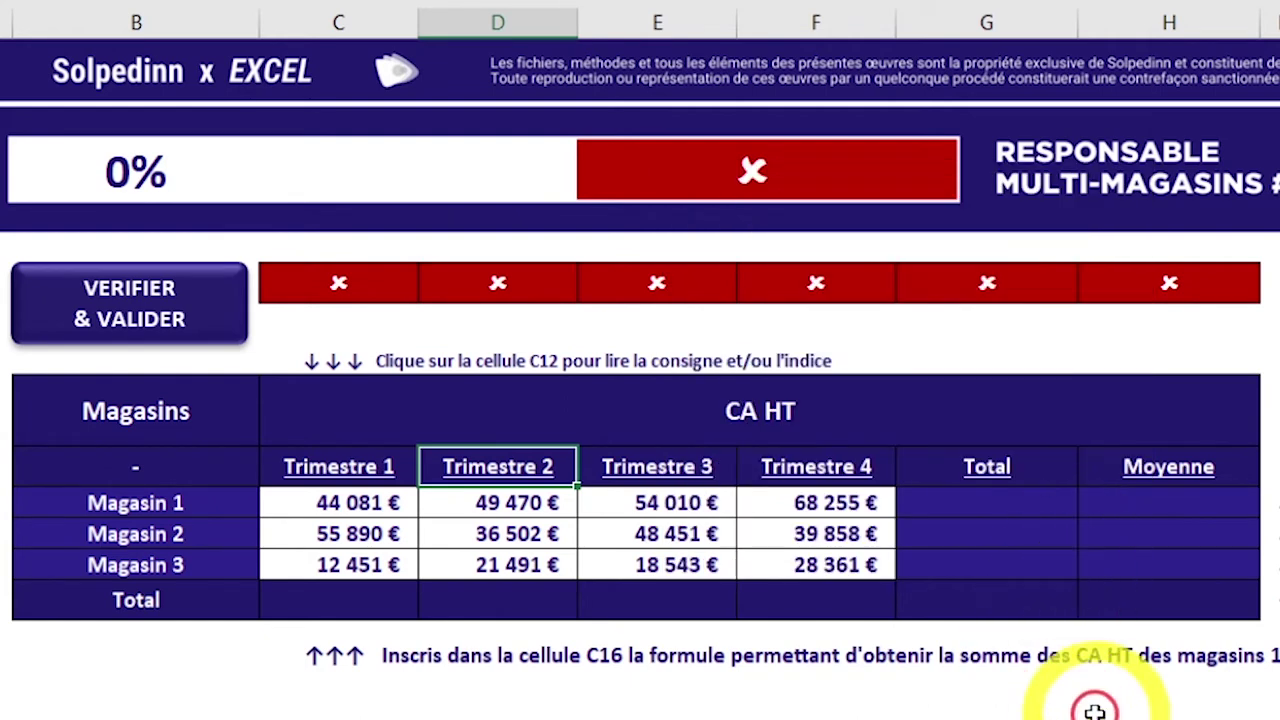
Enter =C13+C14+C15 in C16 to total Trimestre 1 as 112 422 €.
left_click(325, 602)
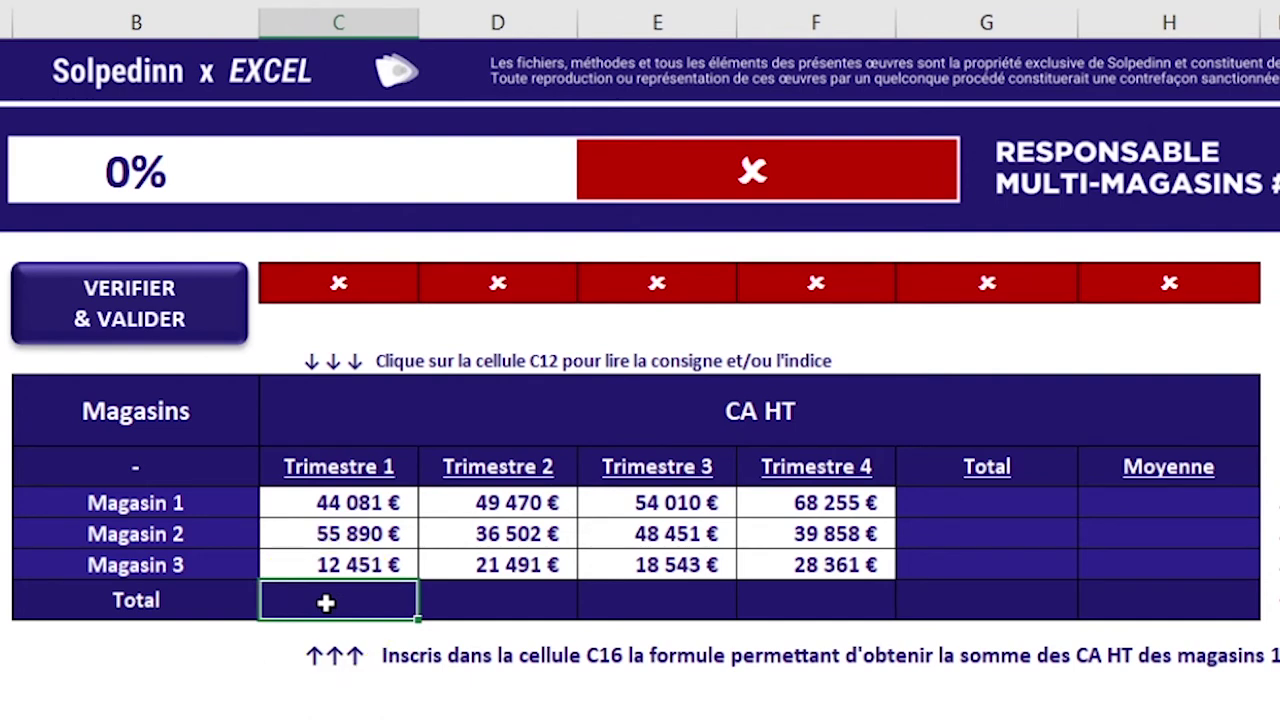
type("=")
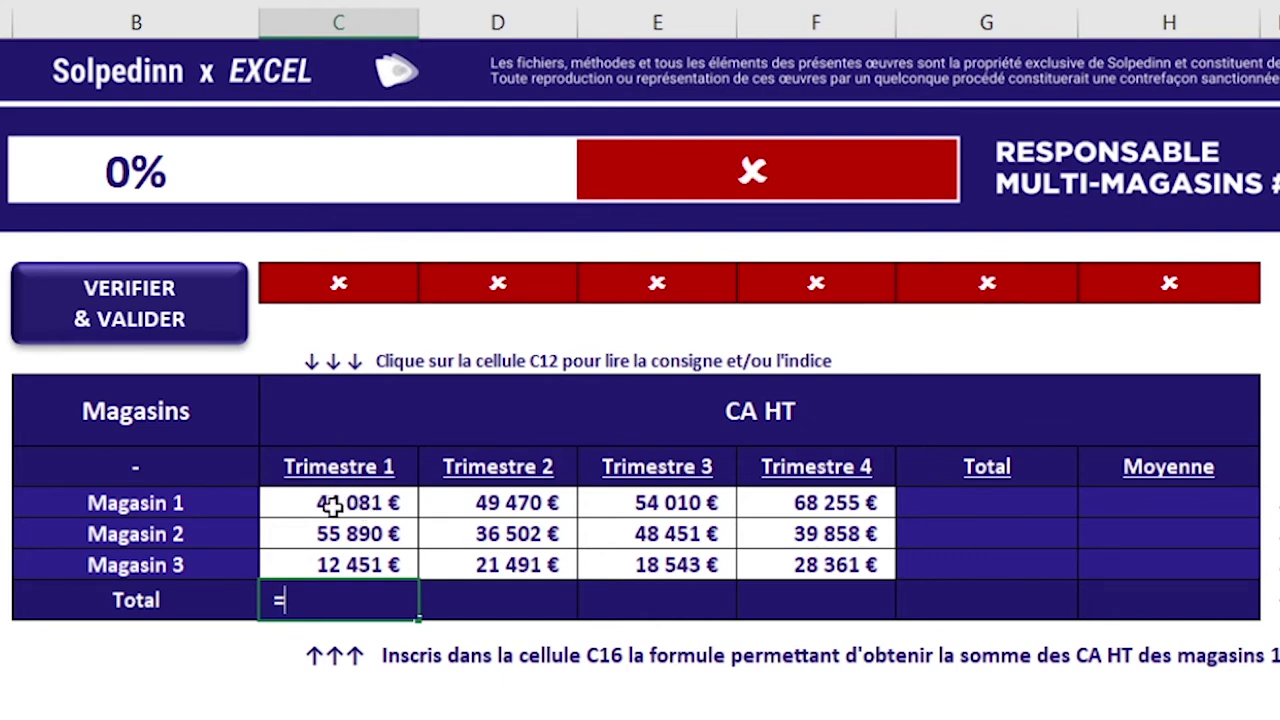
left_click(320, 507)
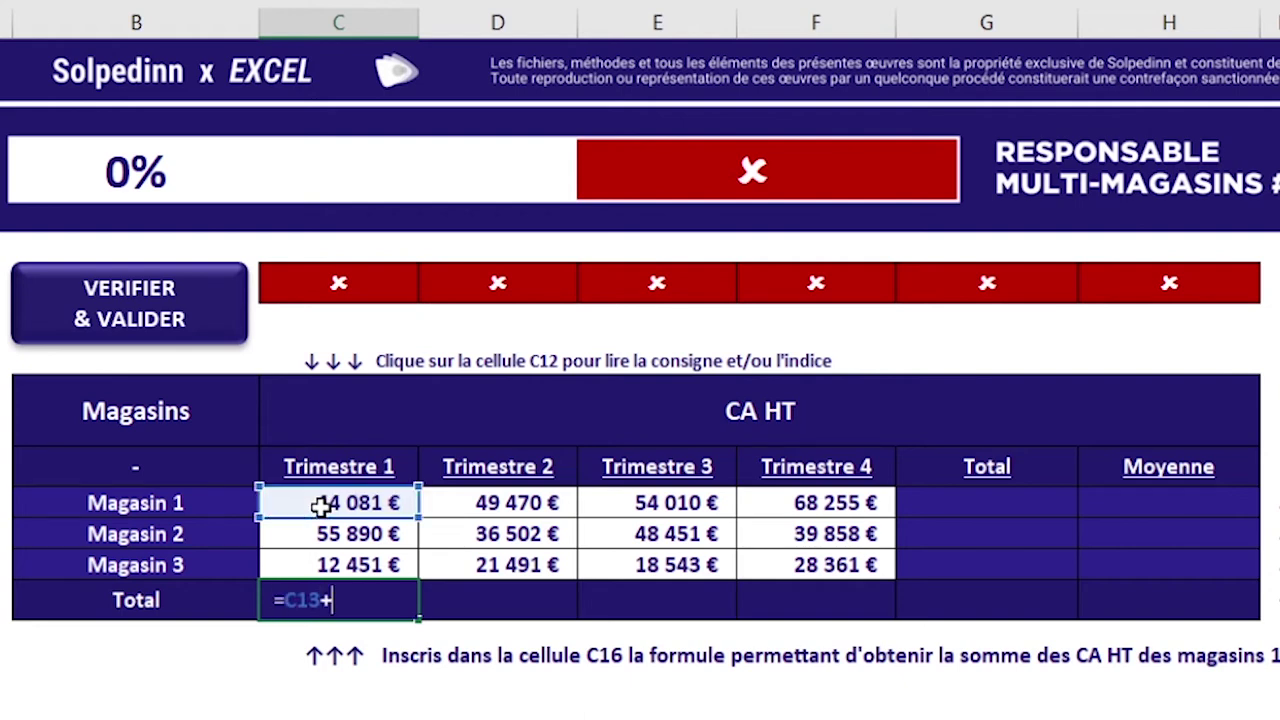
type("+")
left_click(338, 535)
type("+")
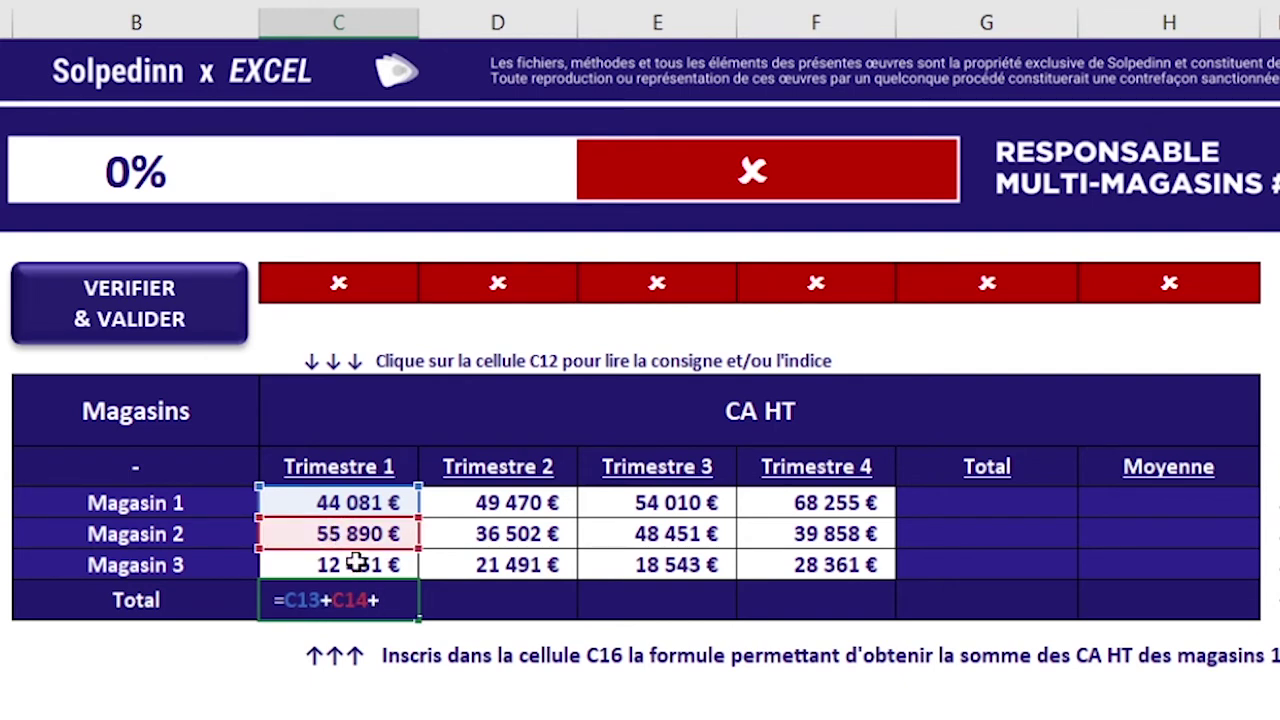
left_click(356, 563)
key("Return")
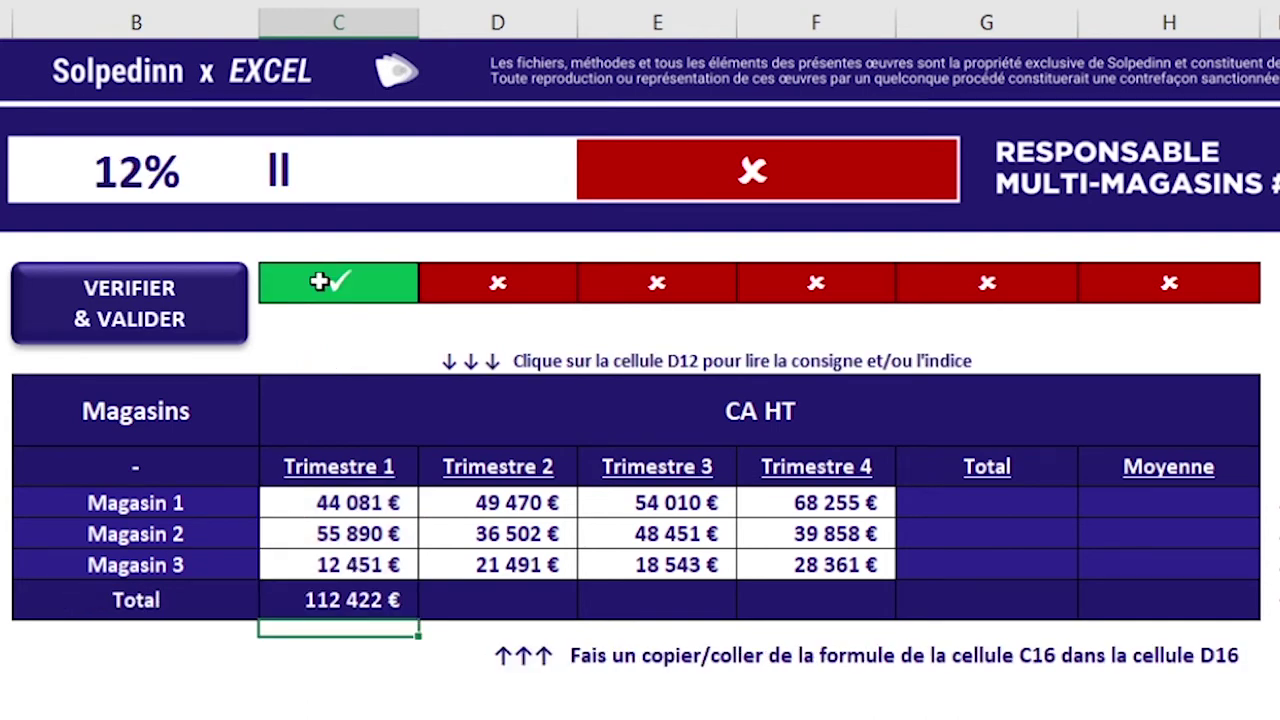
left_click(334, 599)
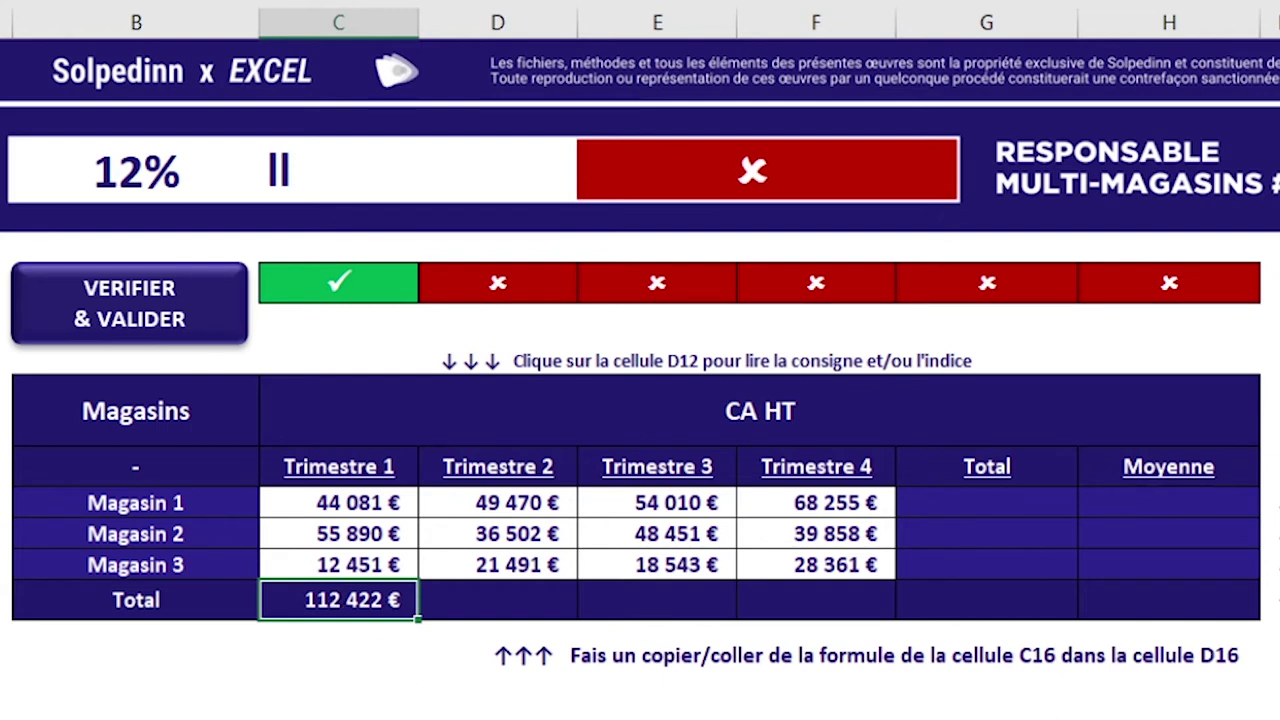
left_click(501, 603)
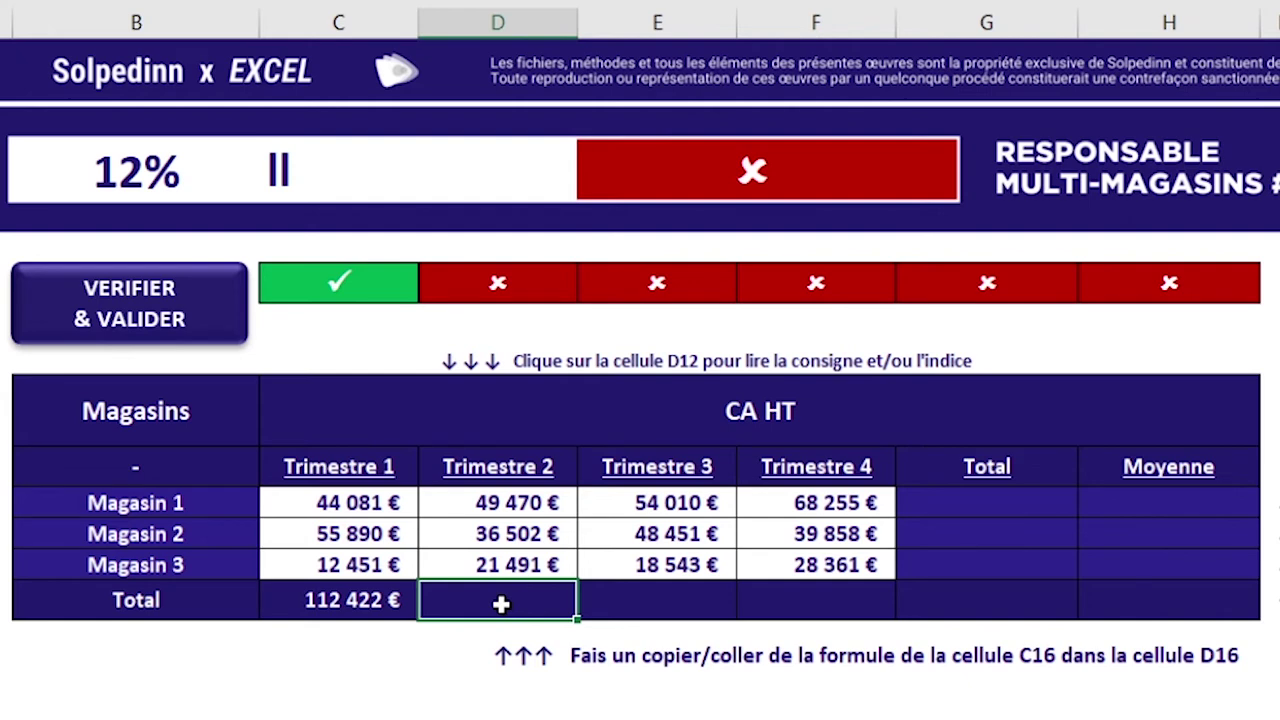
type("=")
left_click(487, 503)
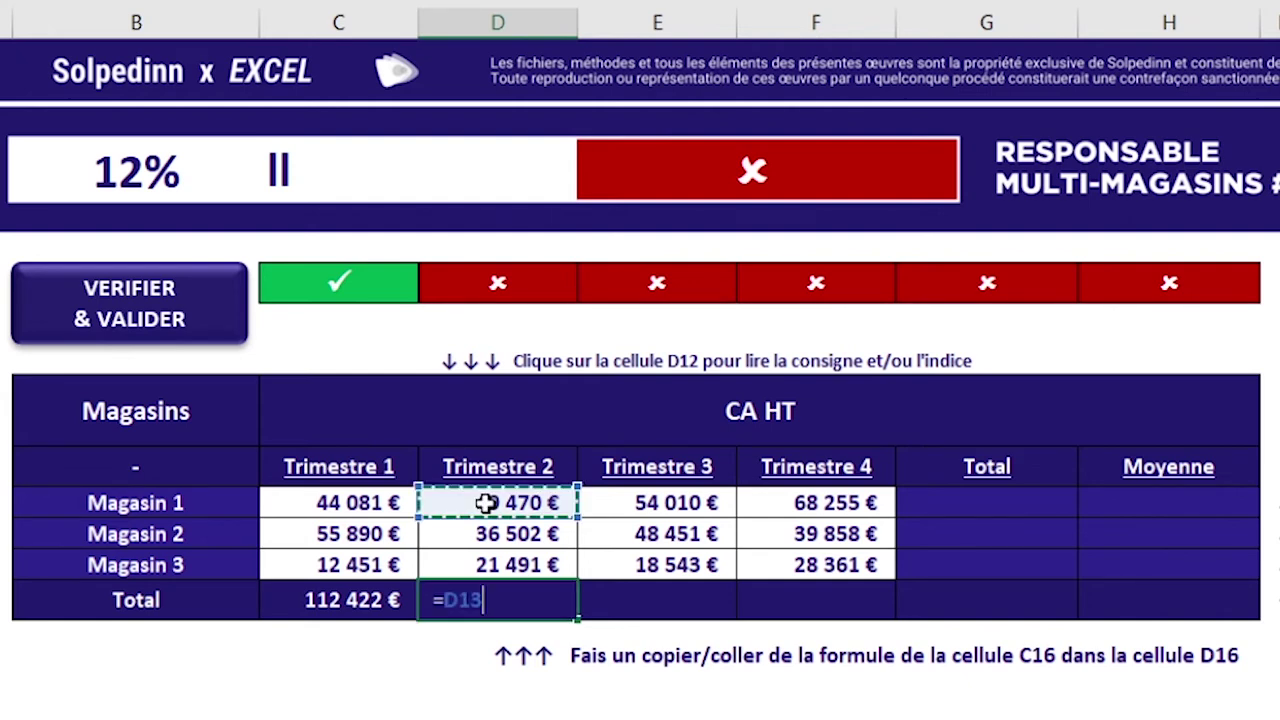
type("+")
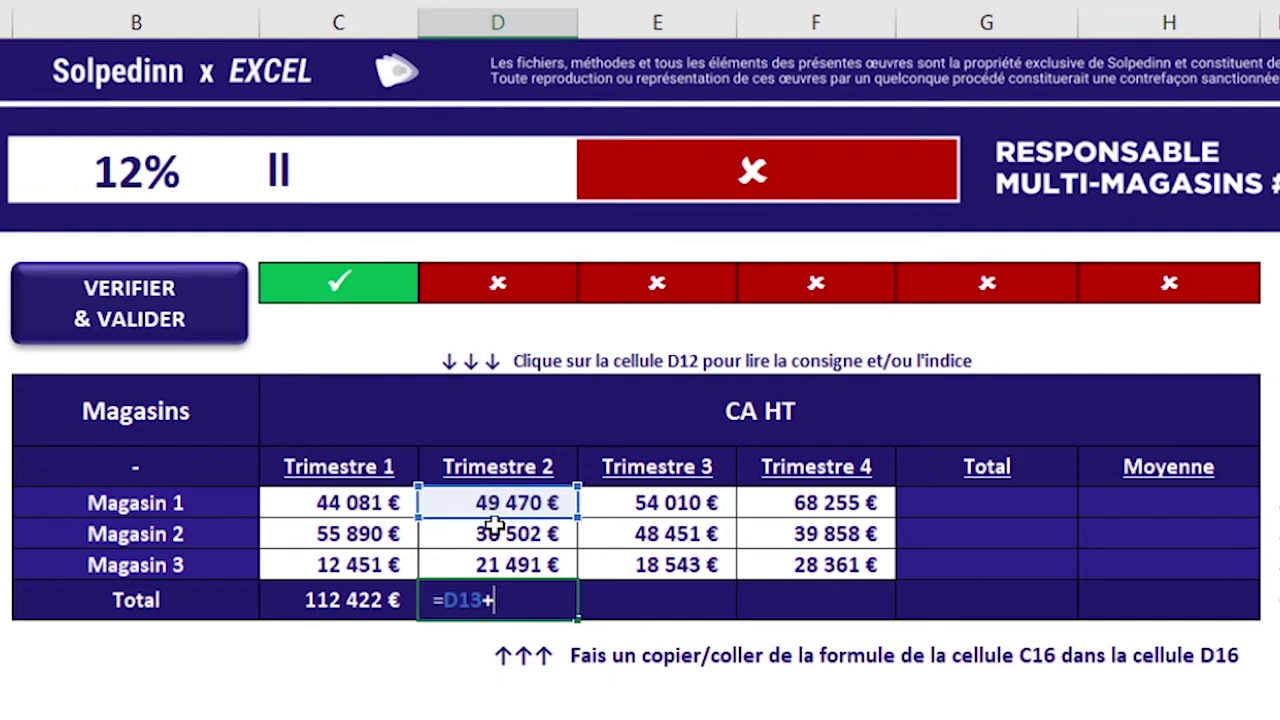
left_click(494, 534)
type("+")
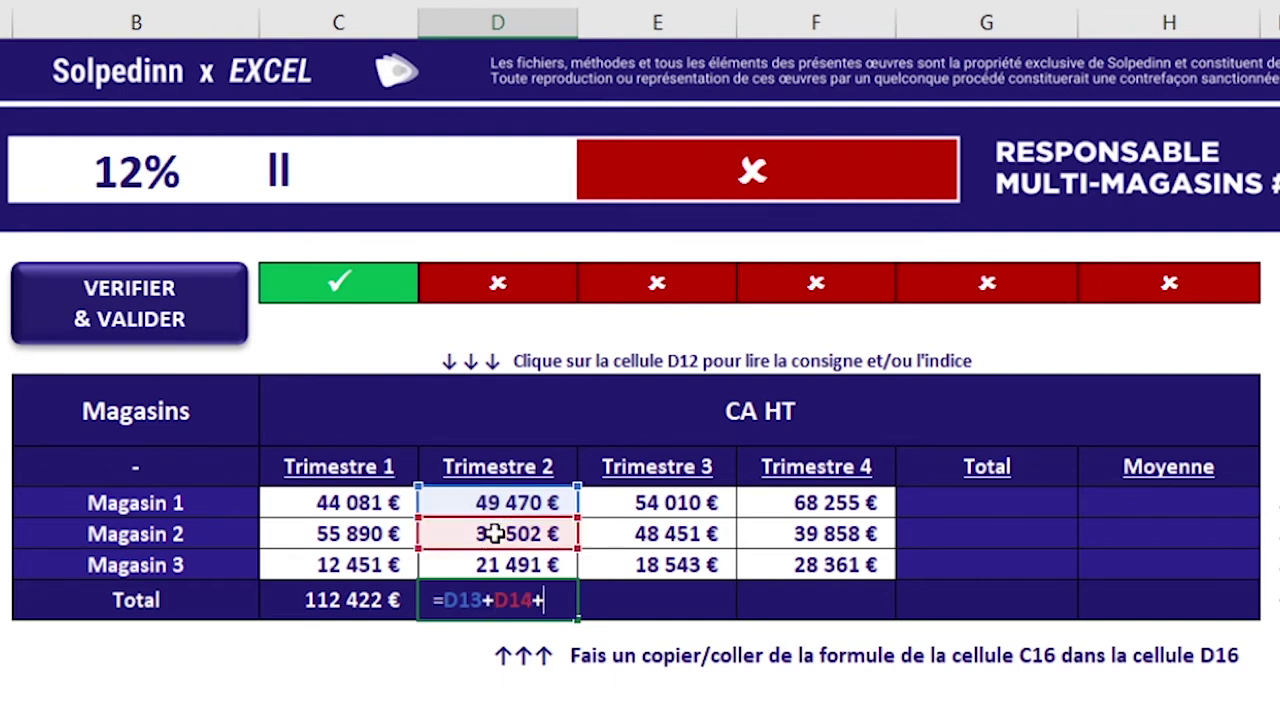
left_click(543, 563)
key("Return")
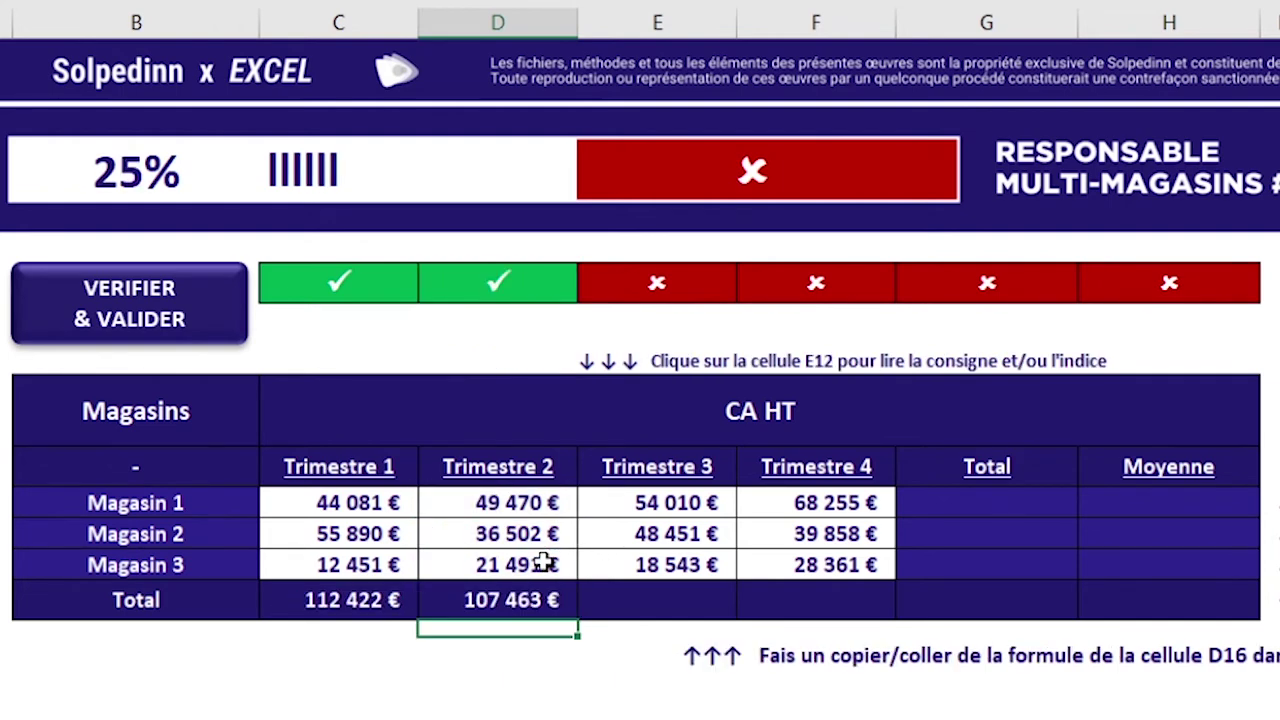
key("Up")
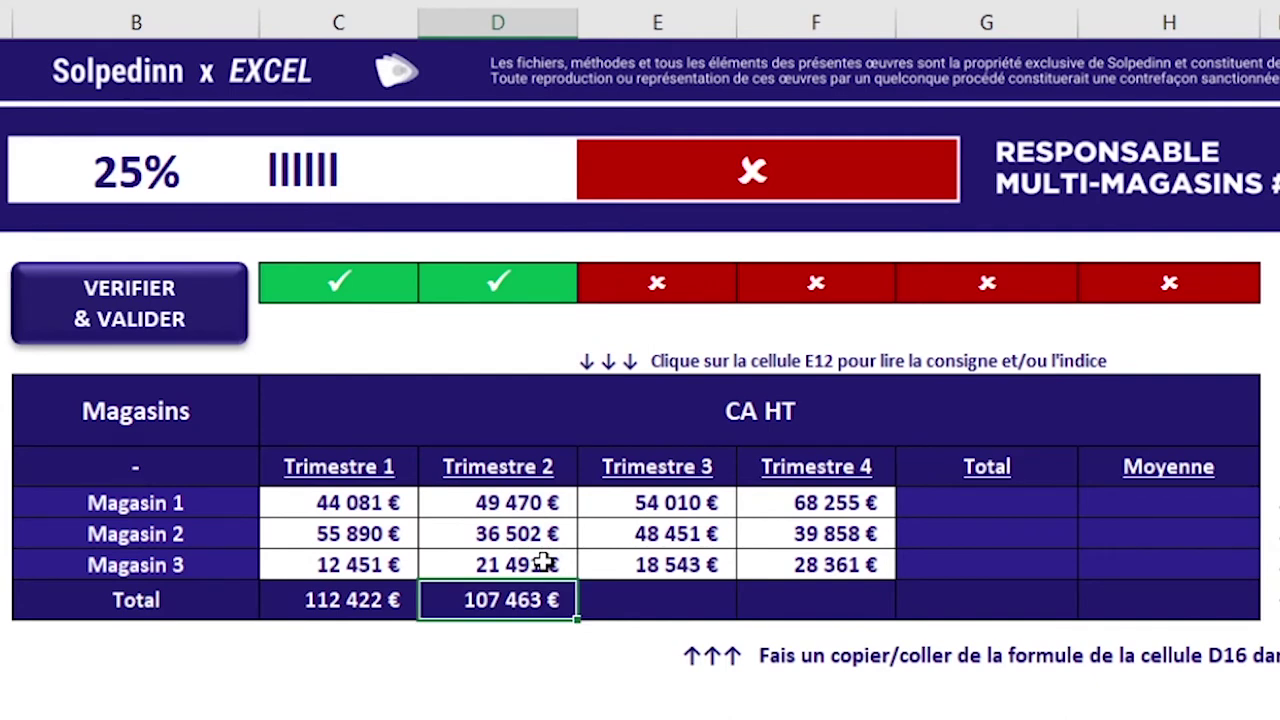
key("Delete")
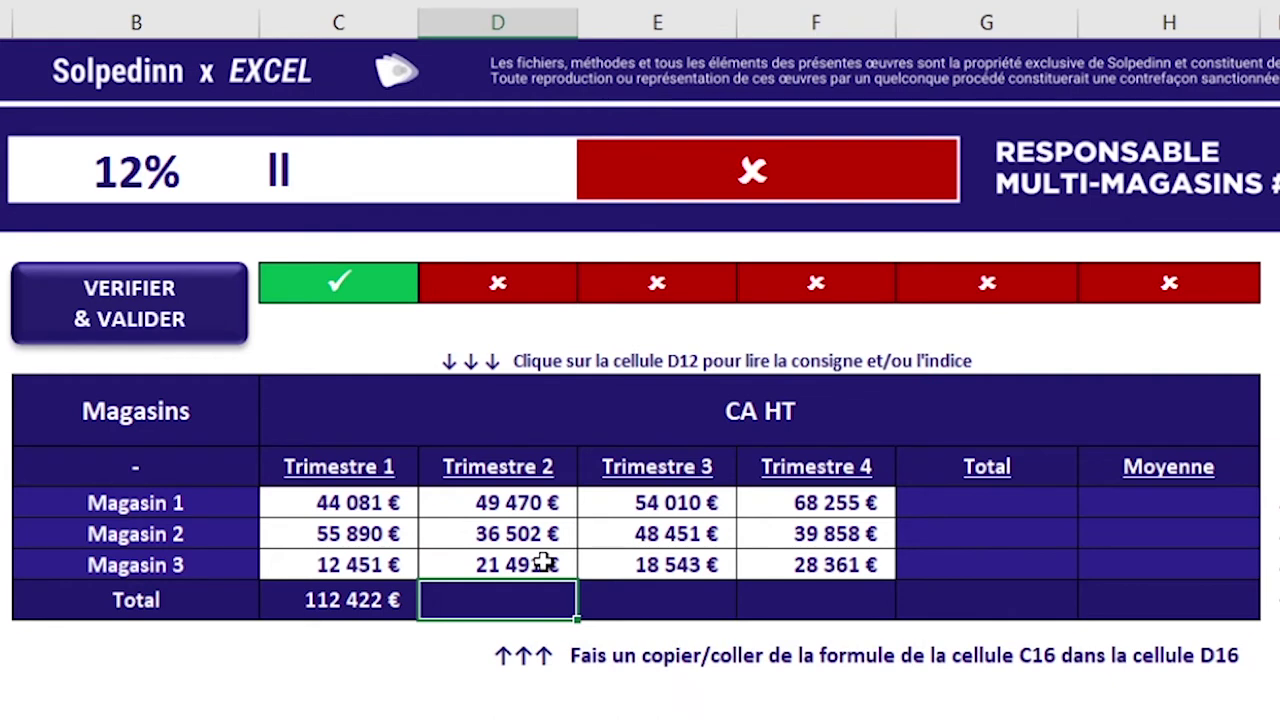
Copy the C16 formula into D16, giving =D13+D14+D15 and 107 463 €.
left_click(392, 601)
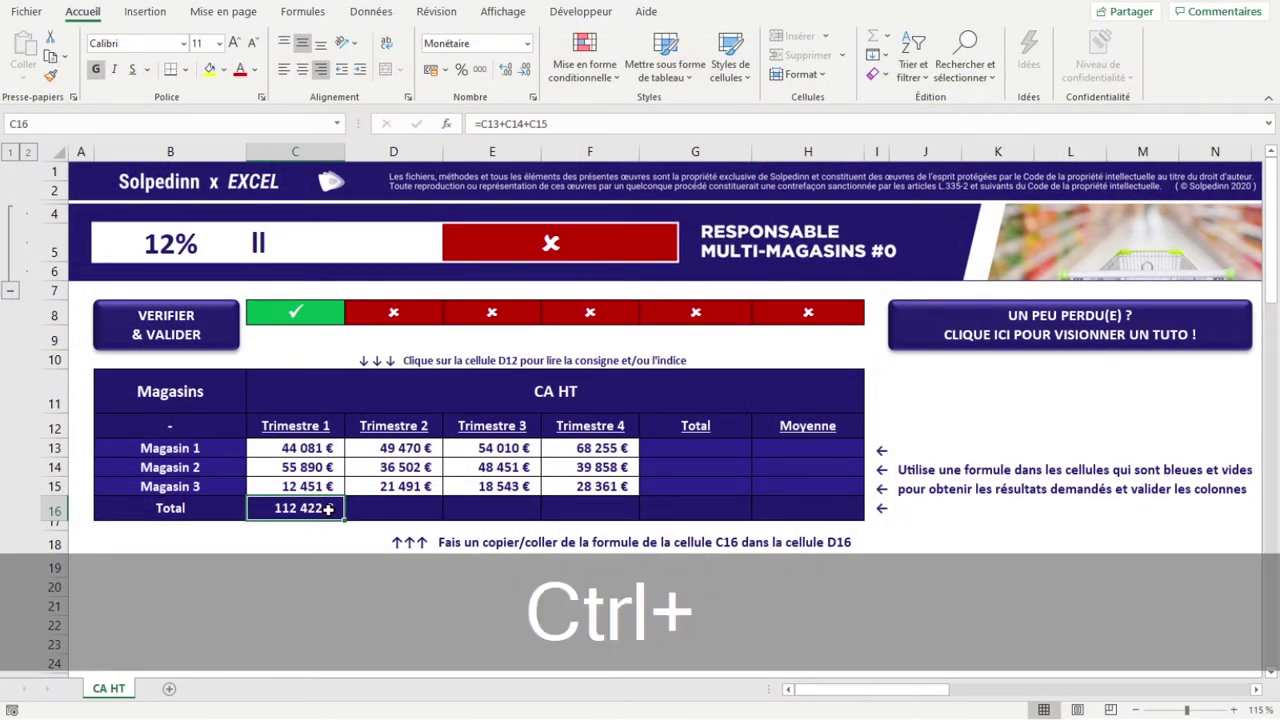
key("ctrl+c")
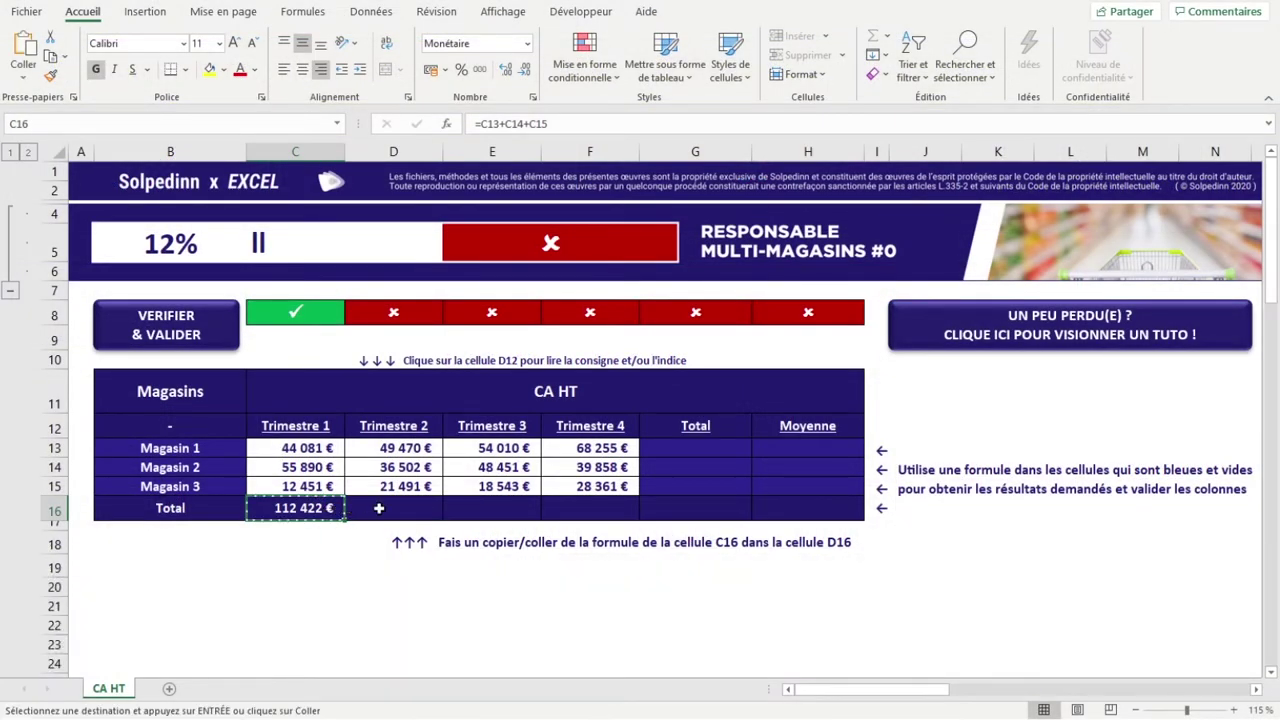
left_click(379, 508)
key("ctrl+v")
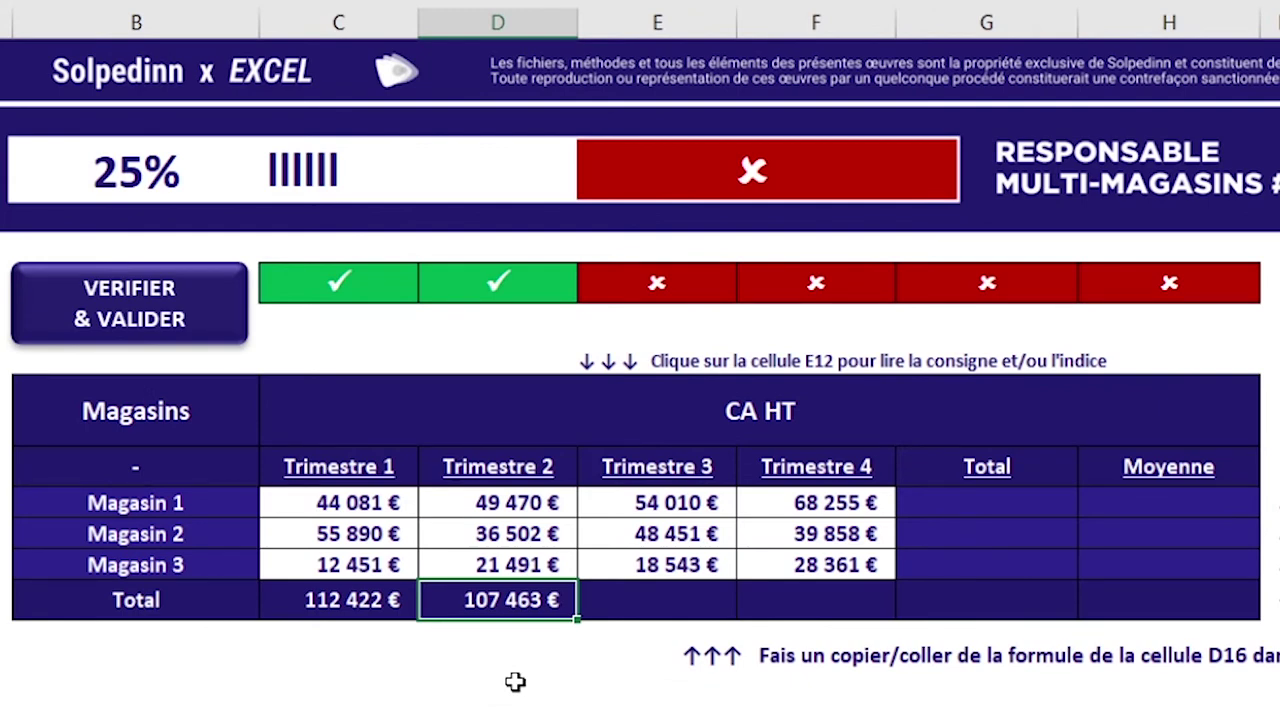
left_click(500, 292)
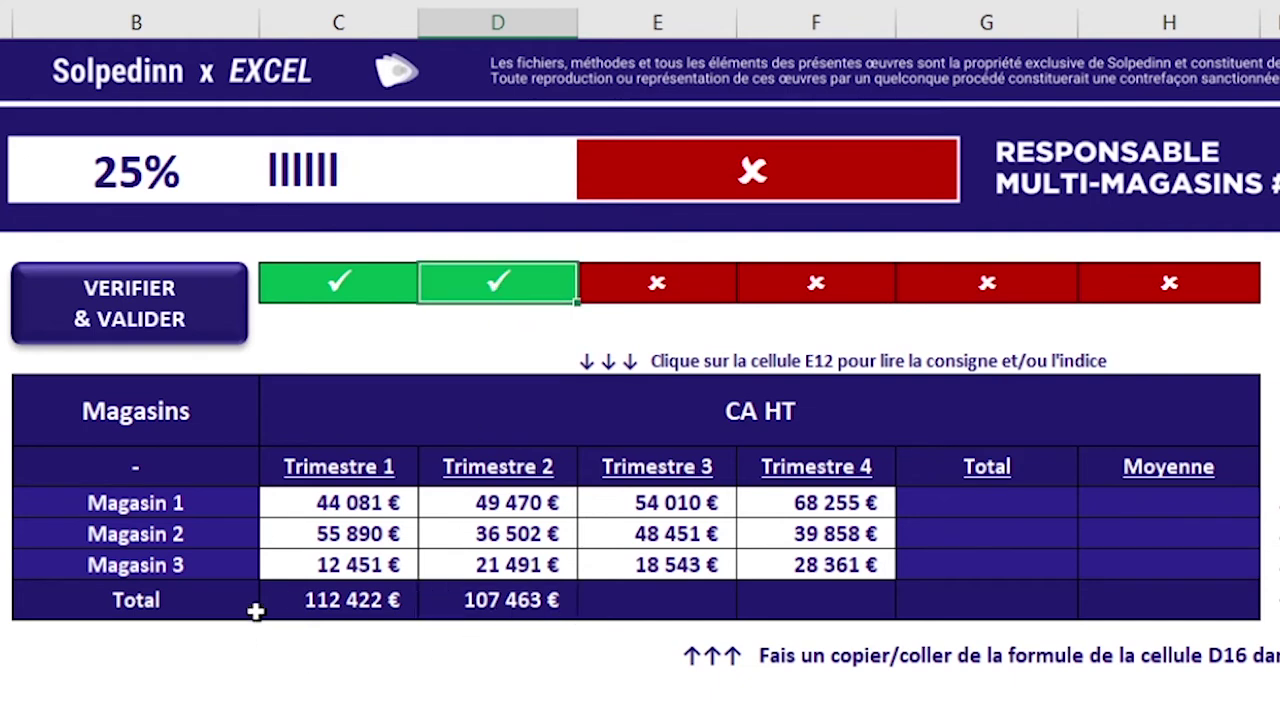
left_click(546, 605)
left_click(388, 612)
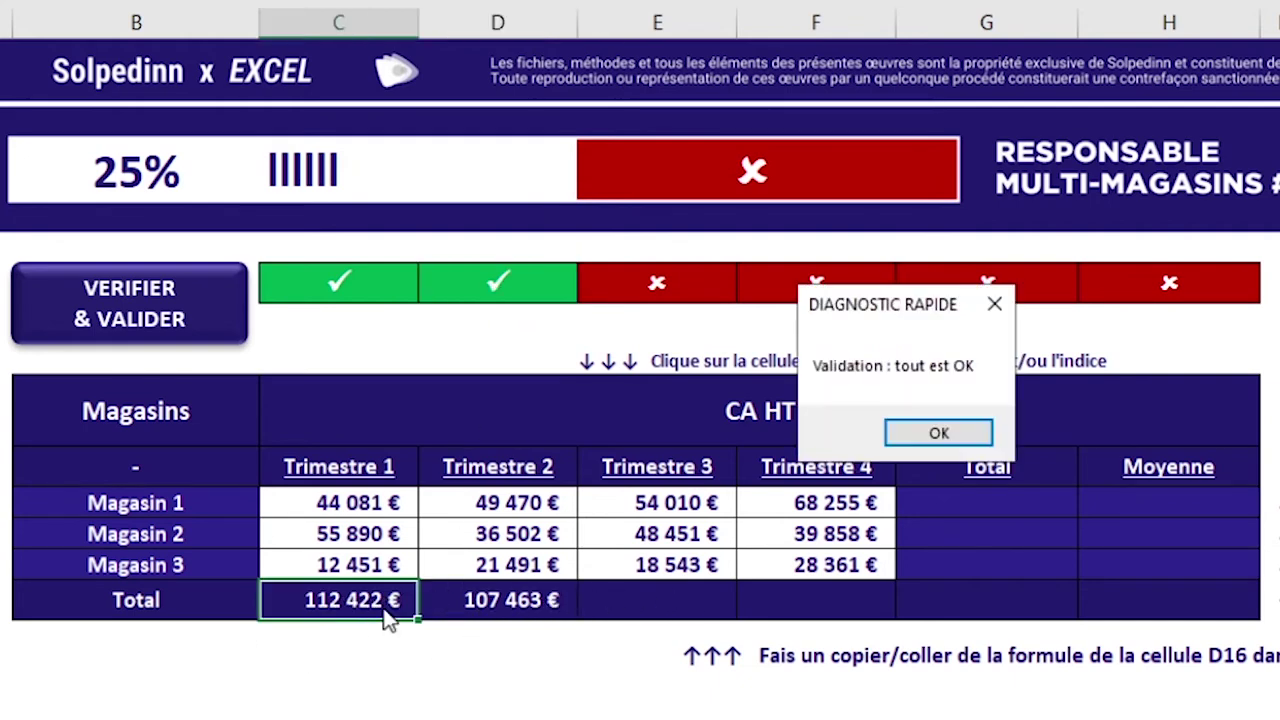
left_click(938, 432)
key("F2")
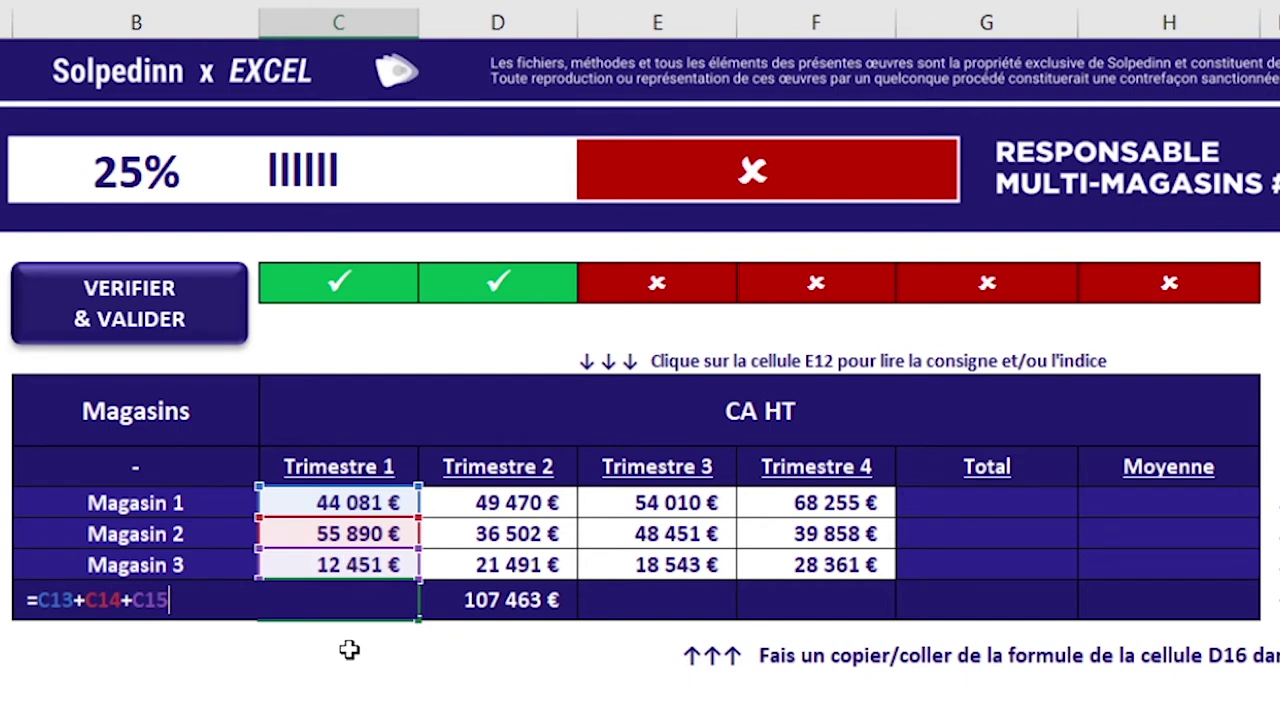
key("Return")
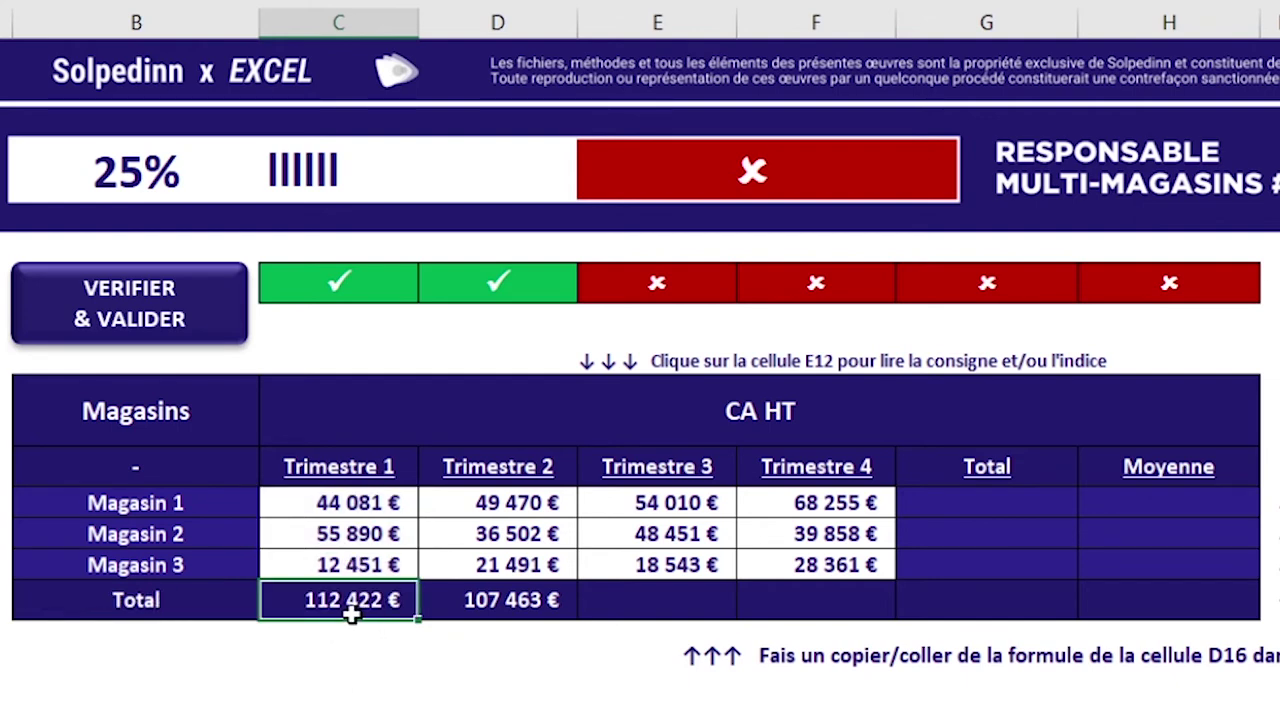
left_click(508, 598)
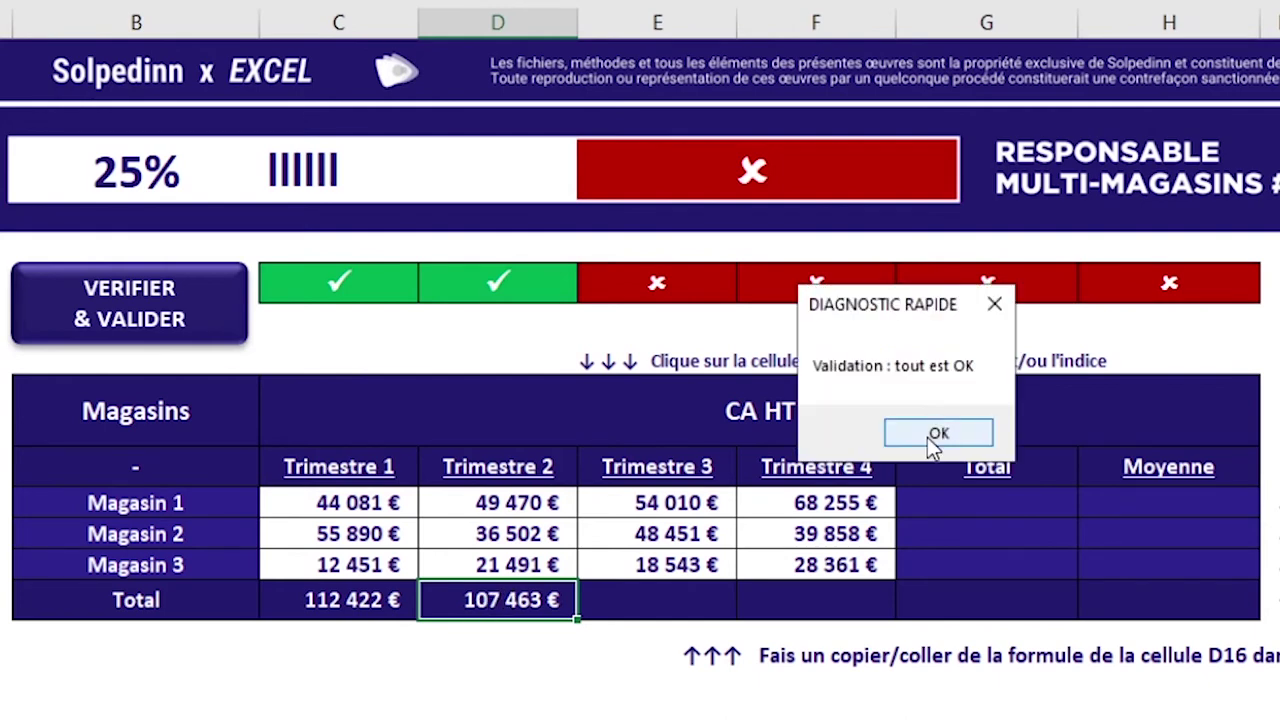
left_click(936, 433)
key("F2")
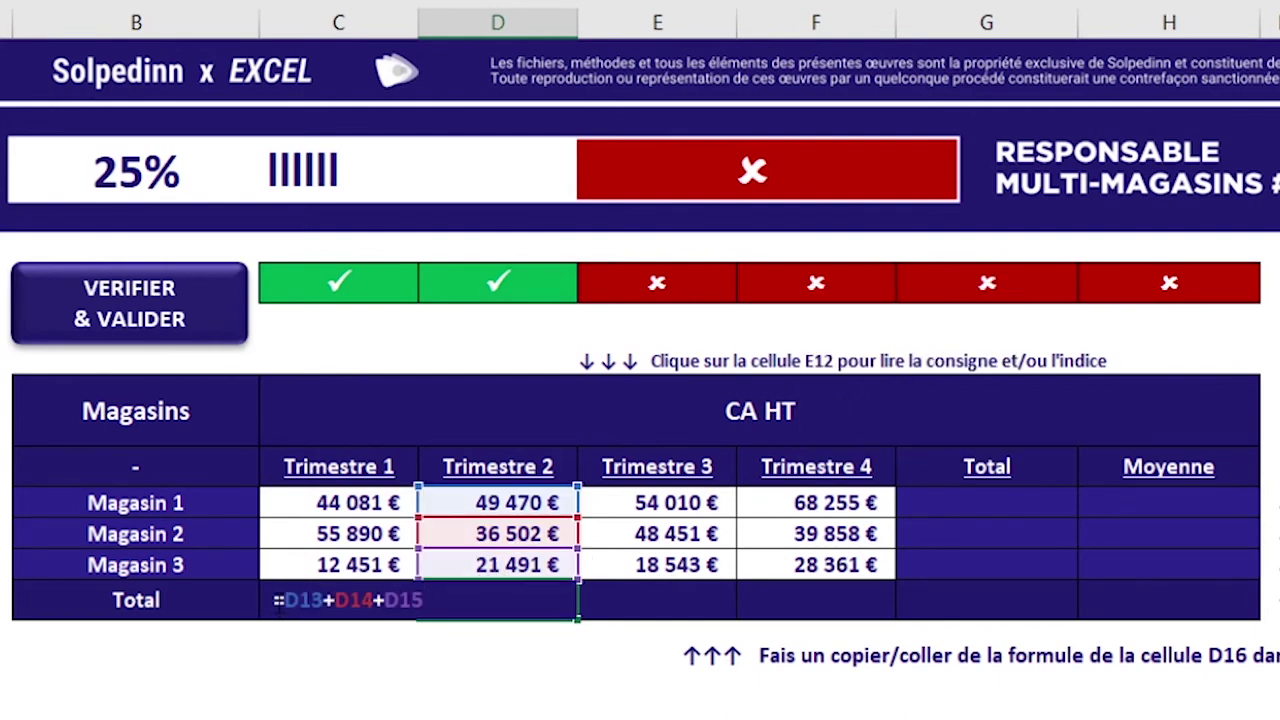
left_click_drag(284, 600, 400, 600)
key("Return")
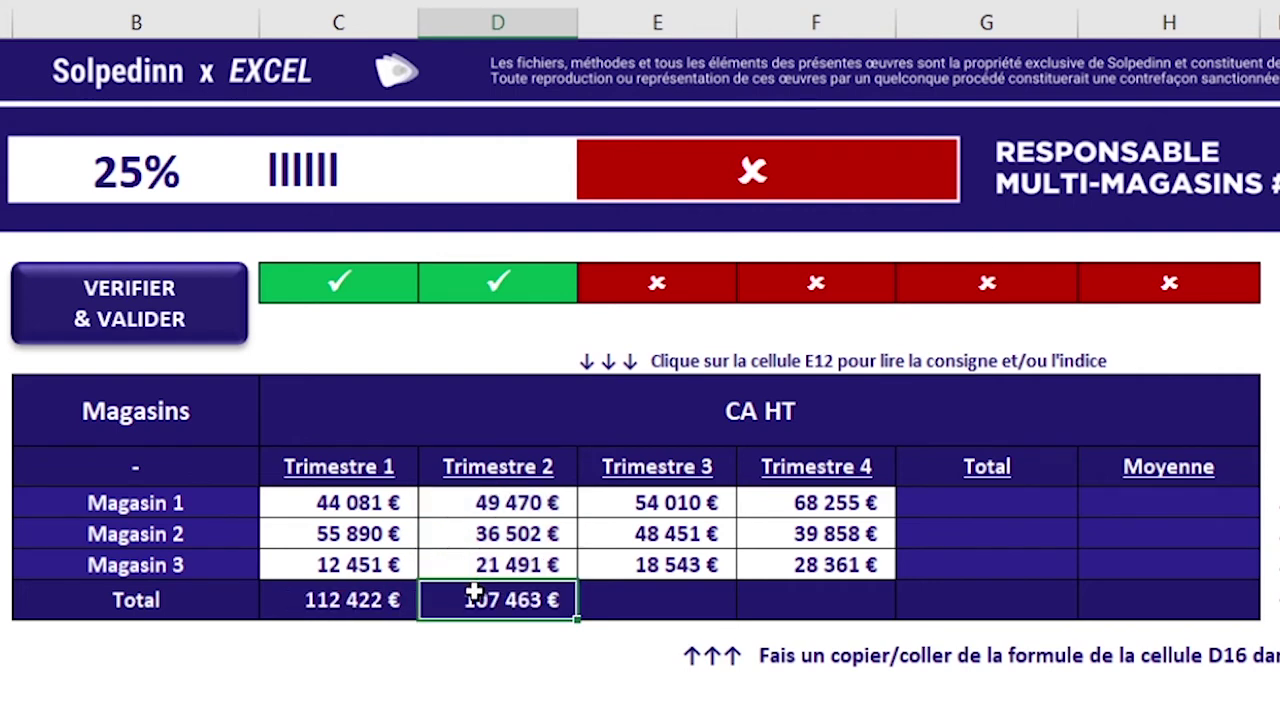
left_click(509, 643)
left_click(500, 601)
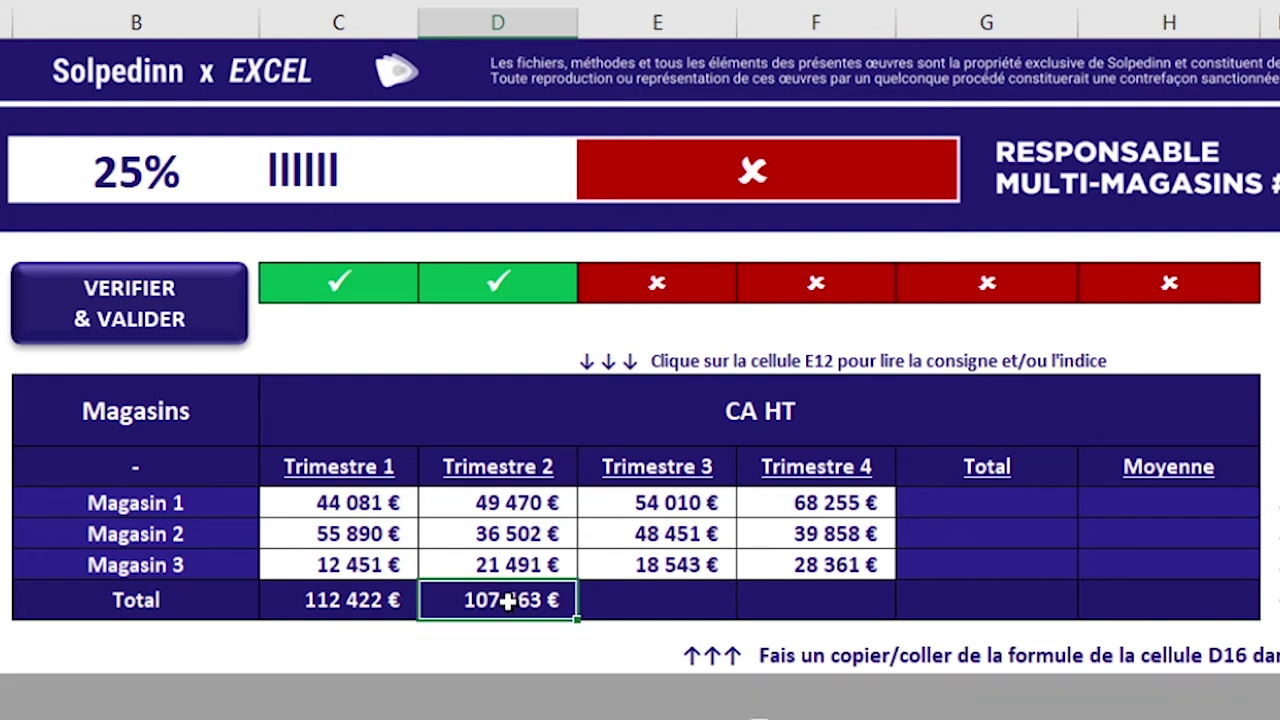
key("ctrl+c")
left_click_drag(664, 605, 794, 608)
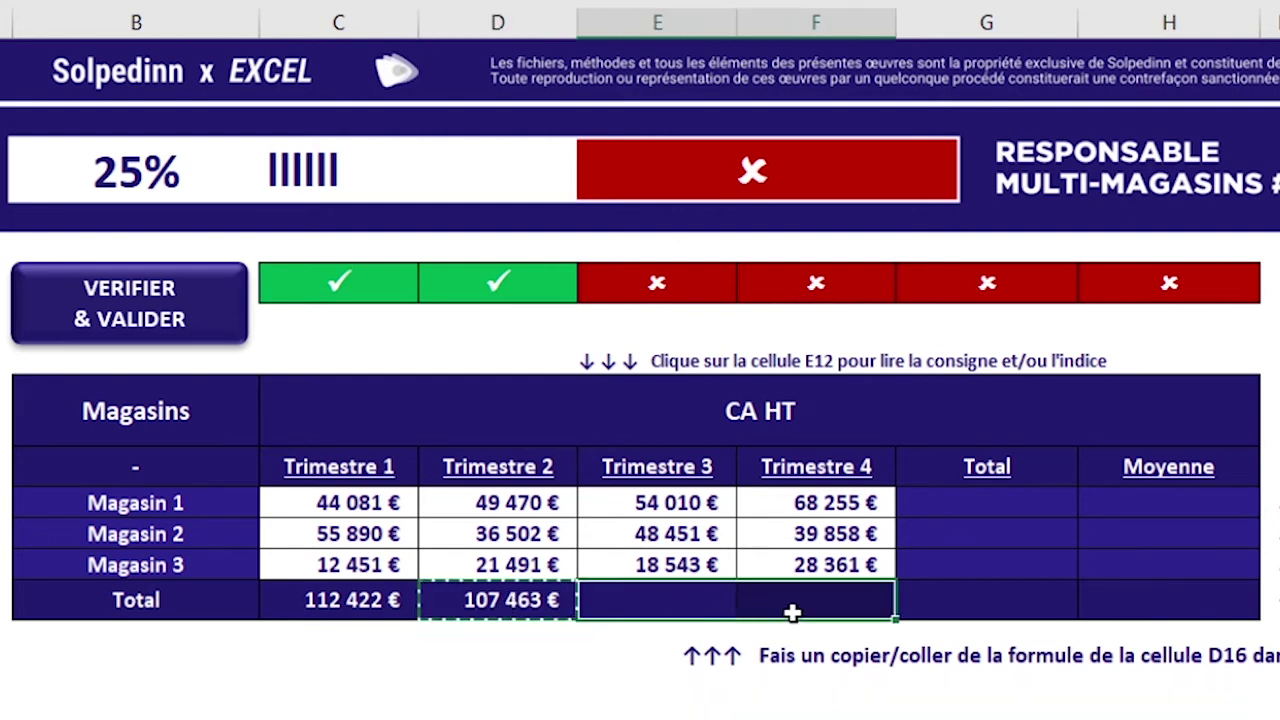
key("ctrl+v")
left_click(679, 649)
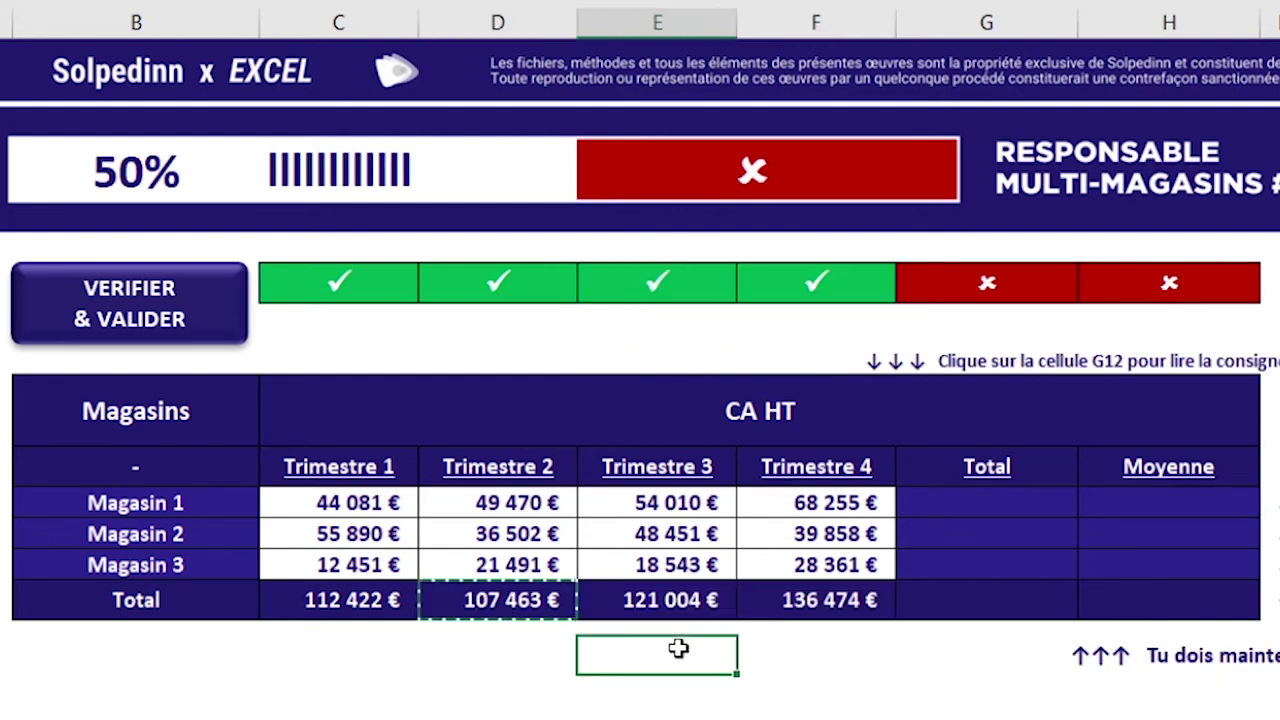
key("ctrl+z")
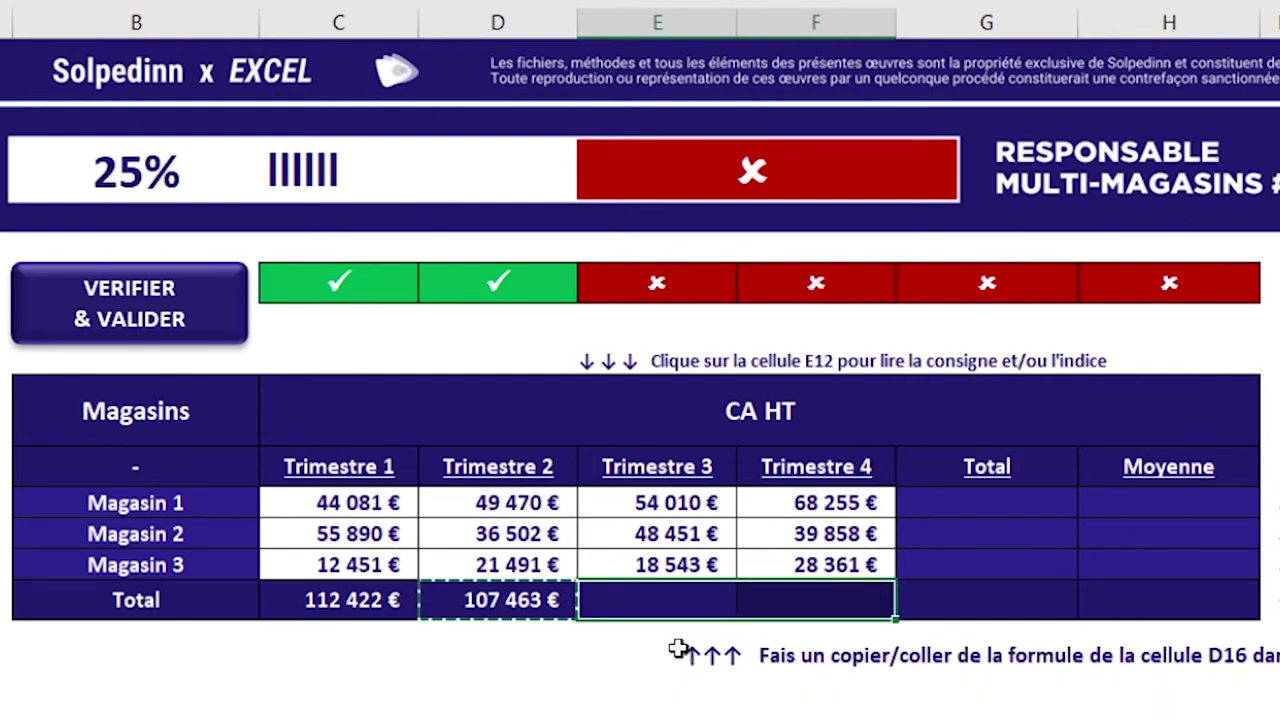
key("Escape")
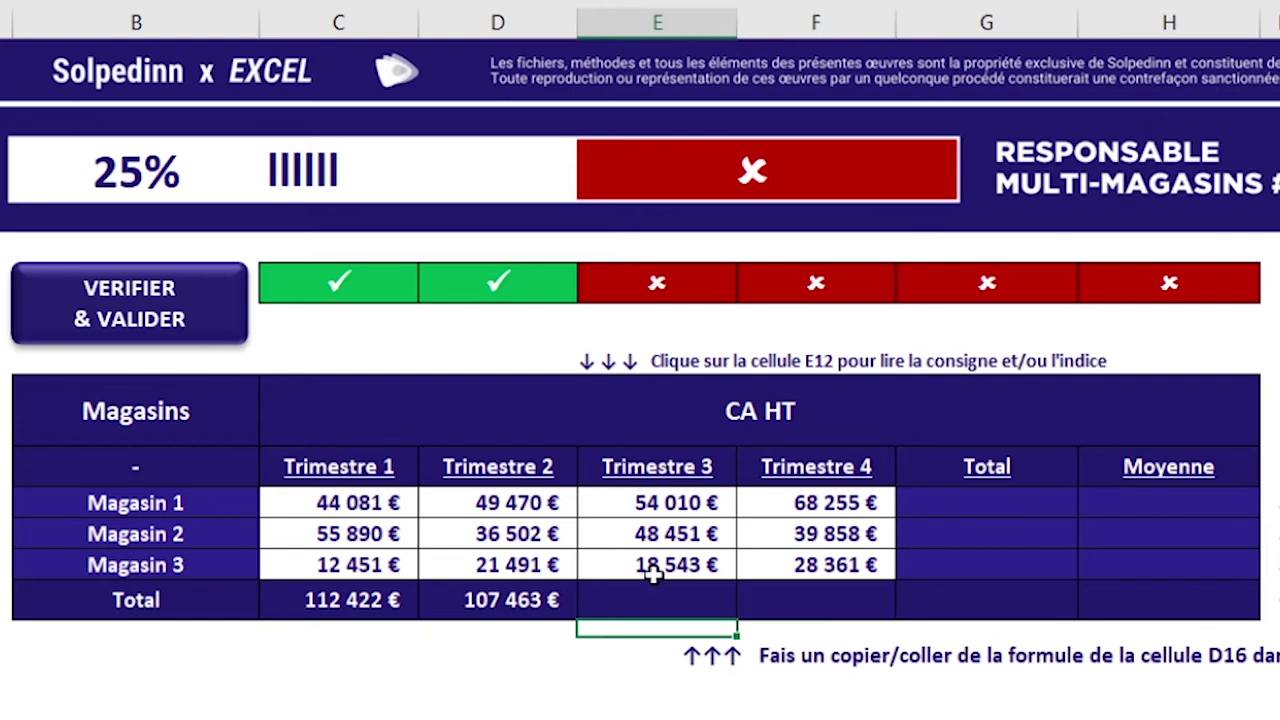
Enter =SOMME(E13:E15) in E16 for a Trimestre 3 total of 121 004 €.
left_click(653, 596)
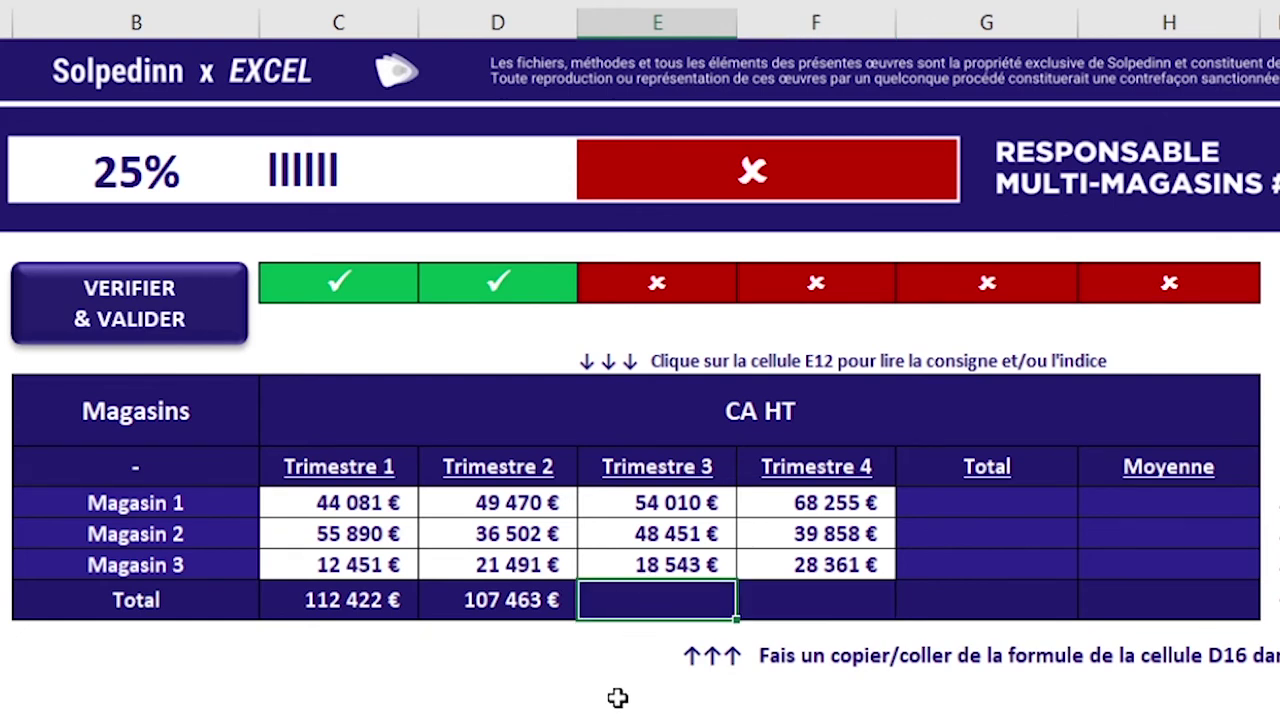
type("=")
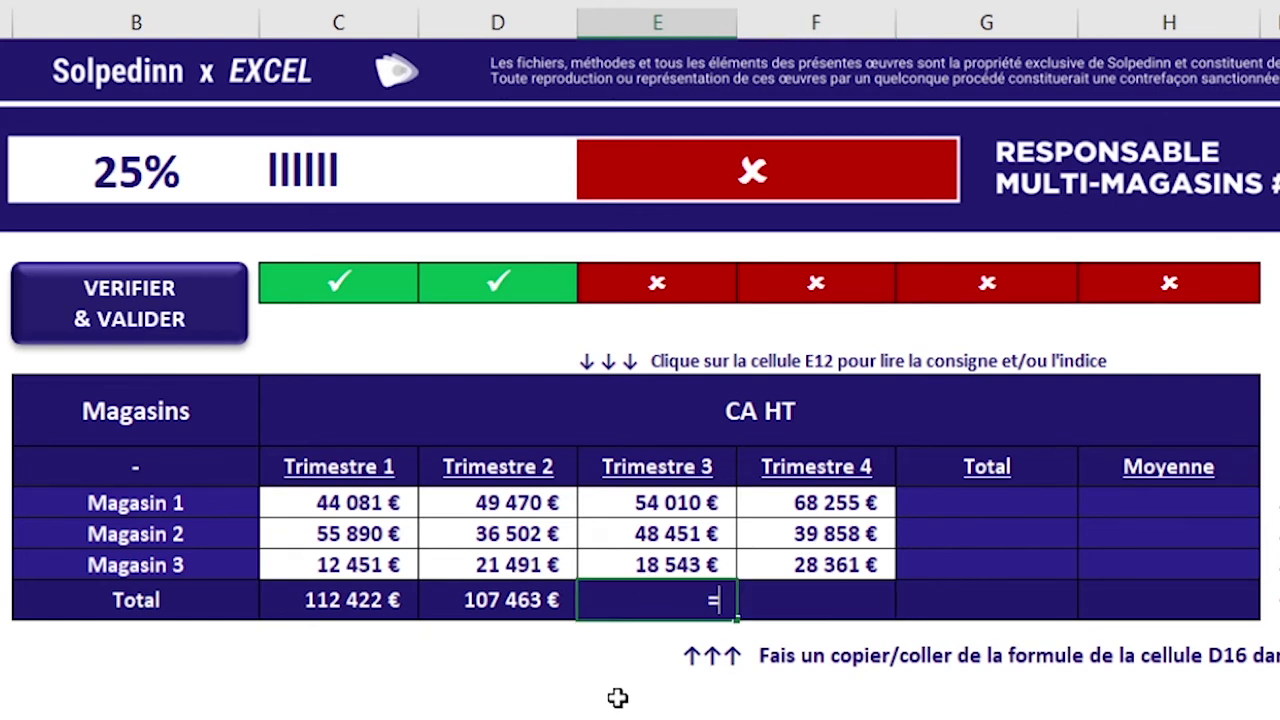
type("SOM")
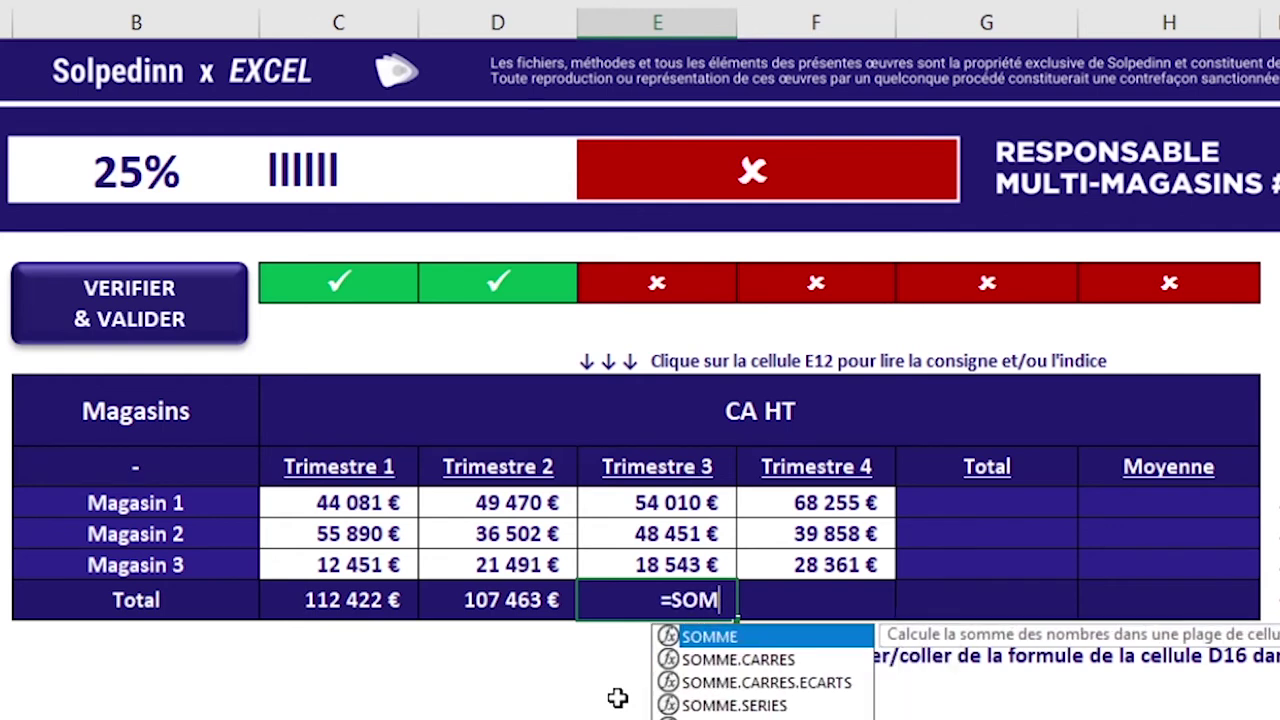
type("ME(")
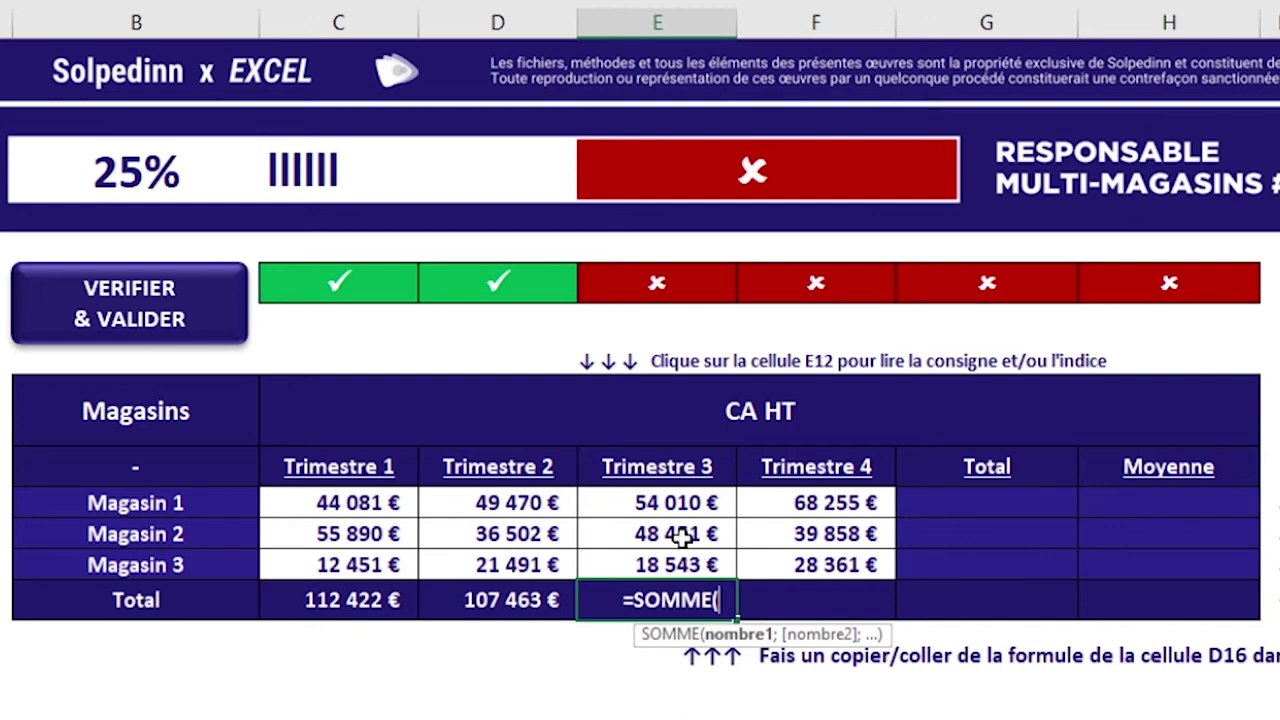
left_click(664, 503)
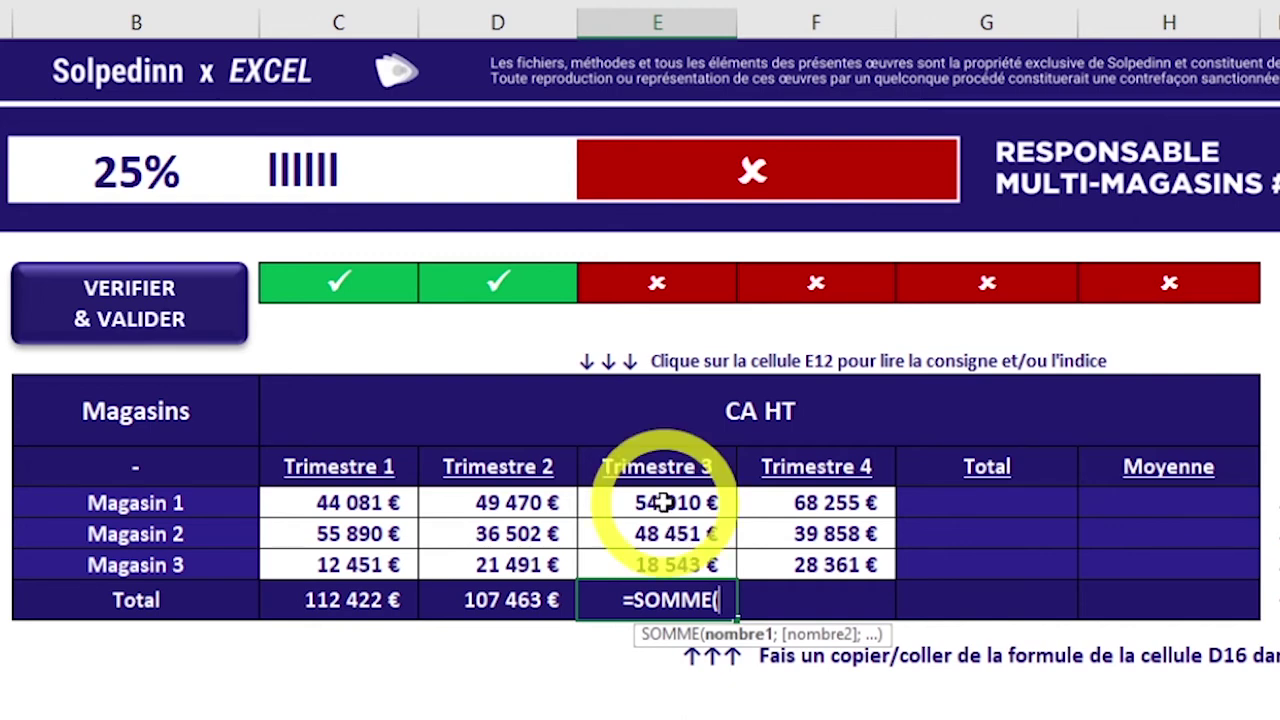
left_click(664, 503)
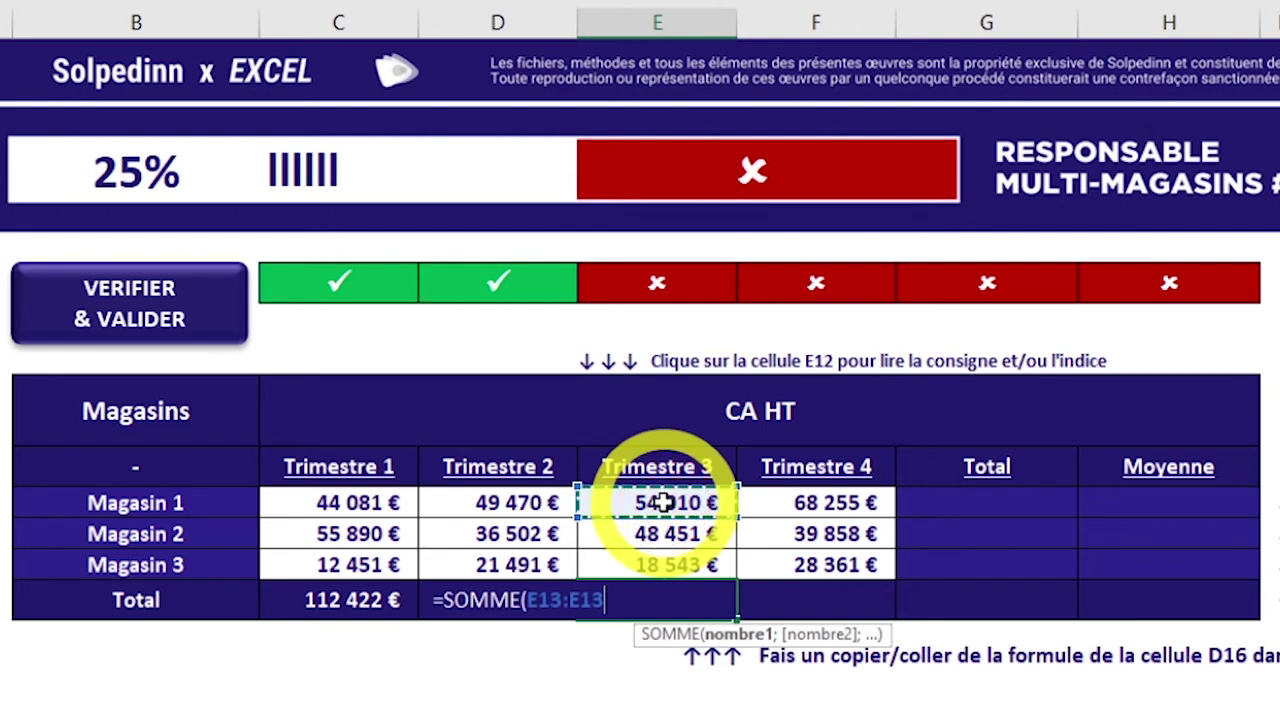
left_click_drag(664, 503, 678, 565)
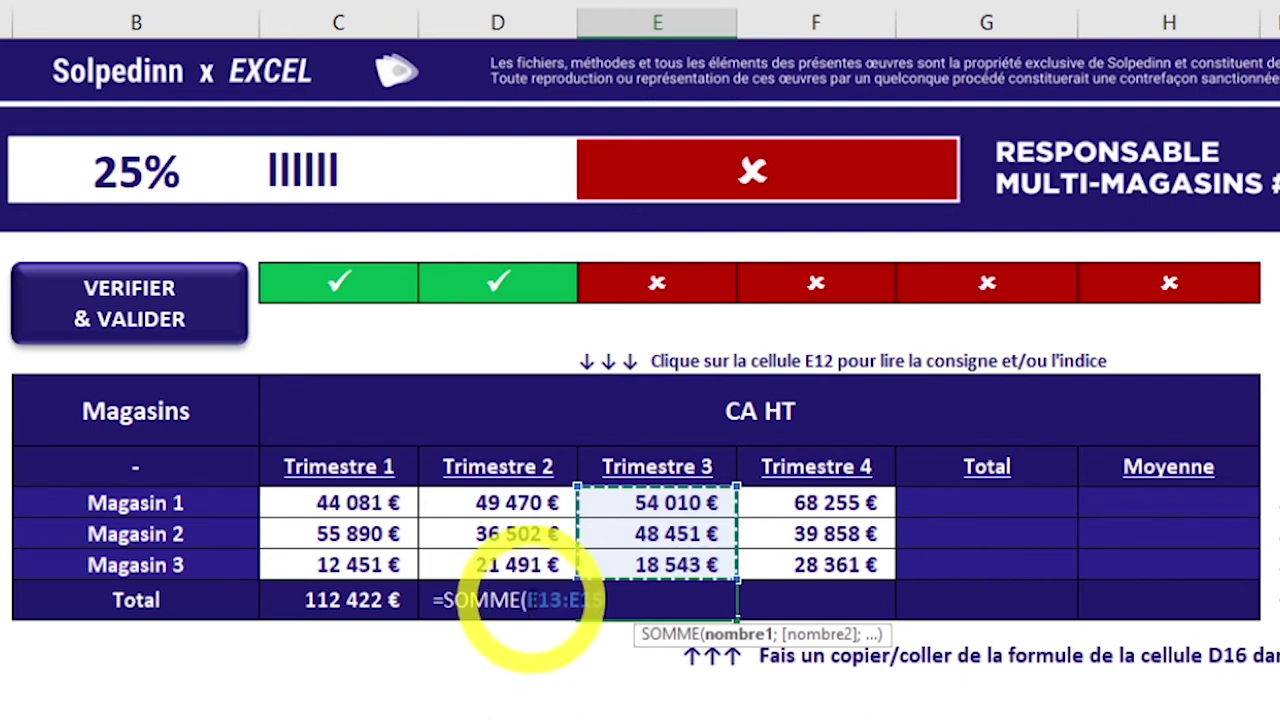
double_click(532, 600)
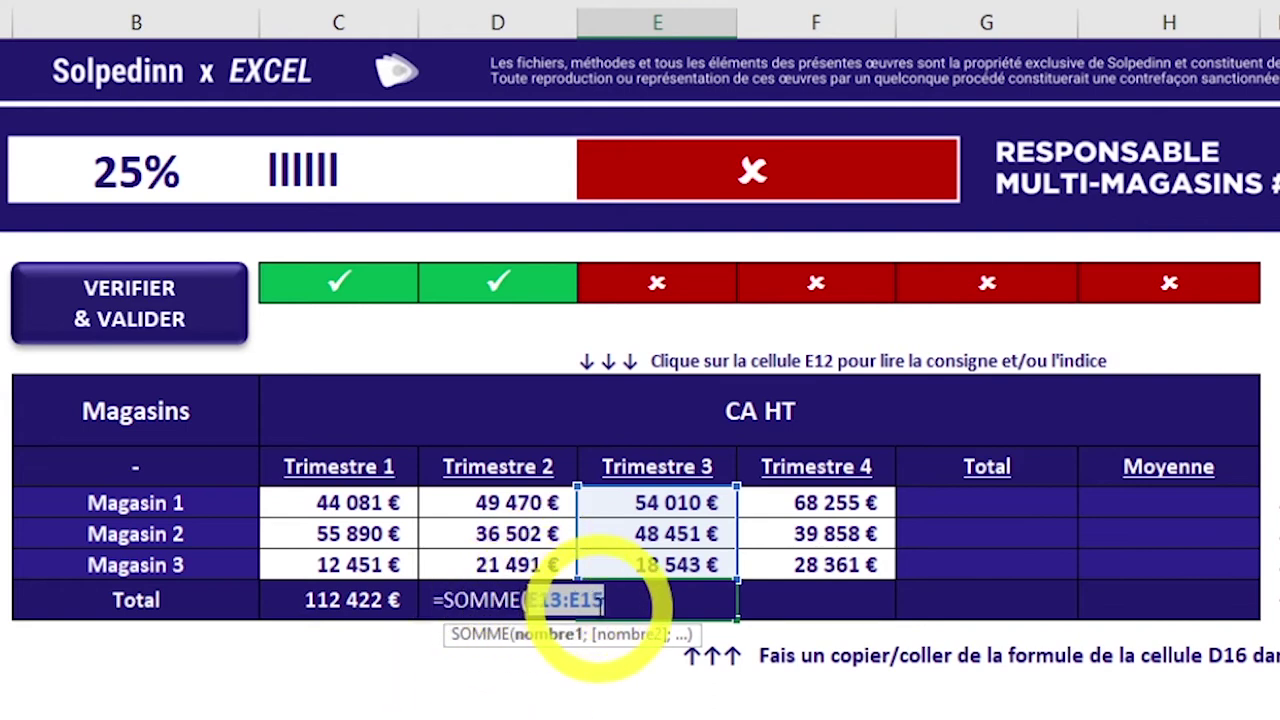
left_click(620, 600)
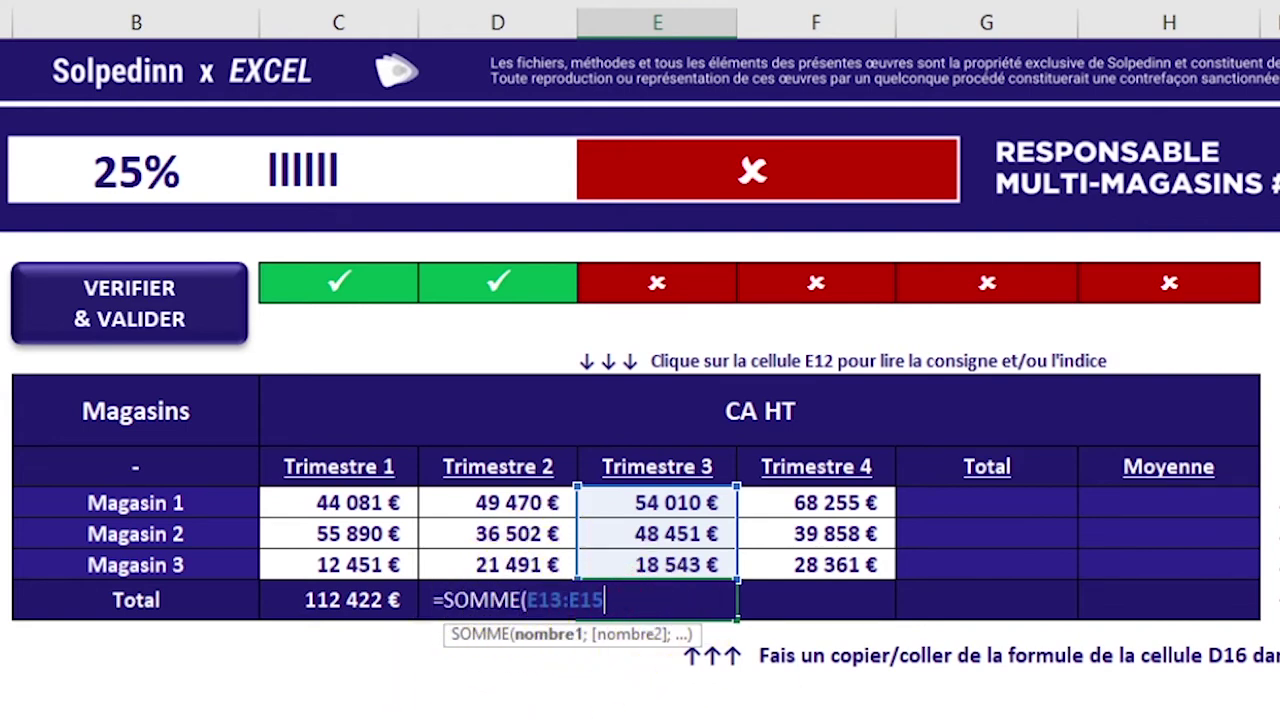
type(")")
key("Return")
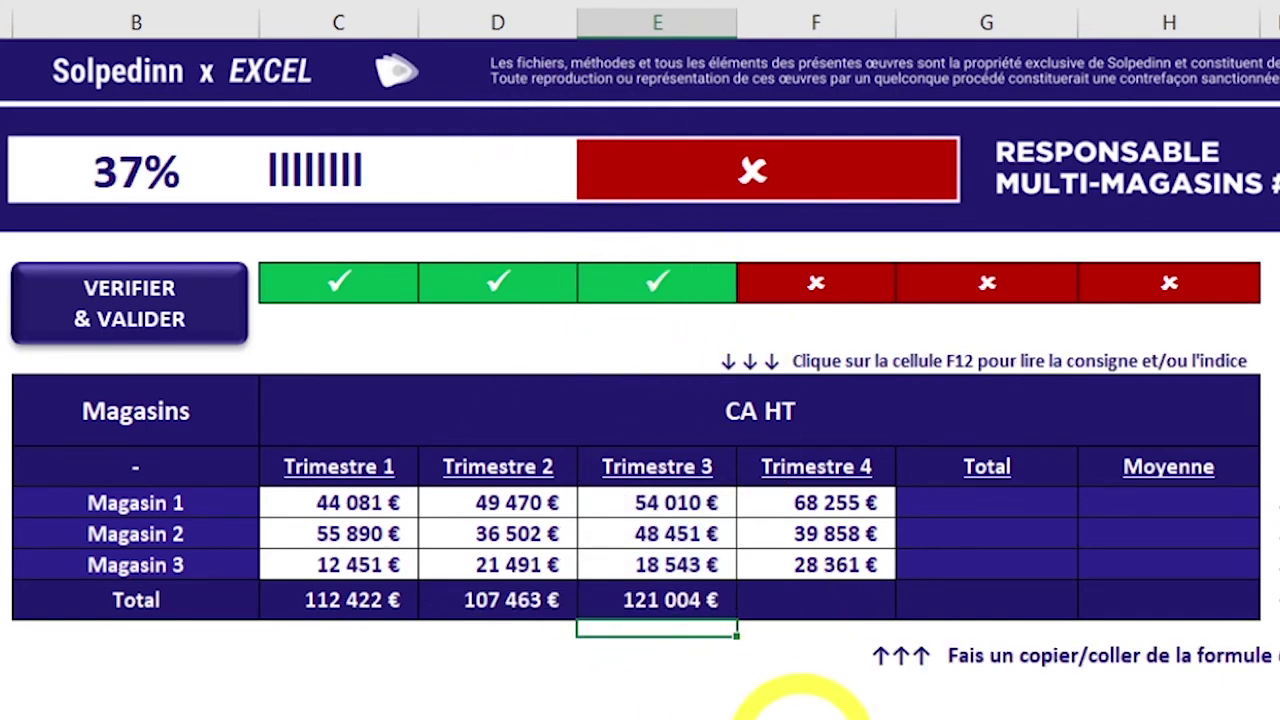
key("Up")
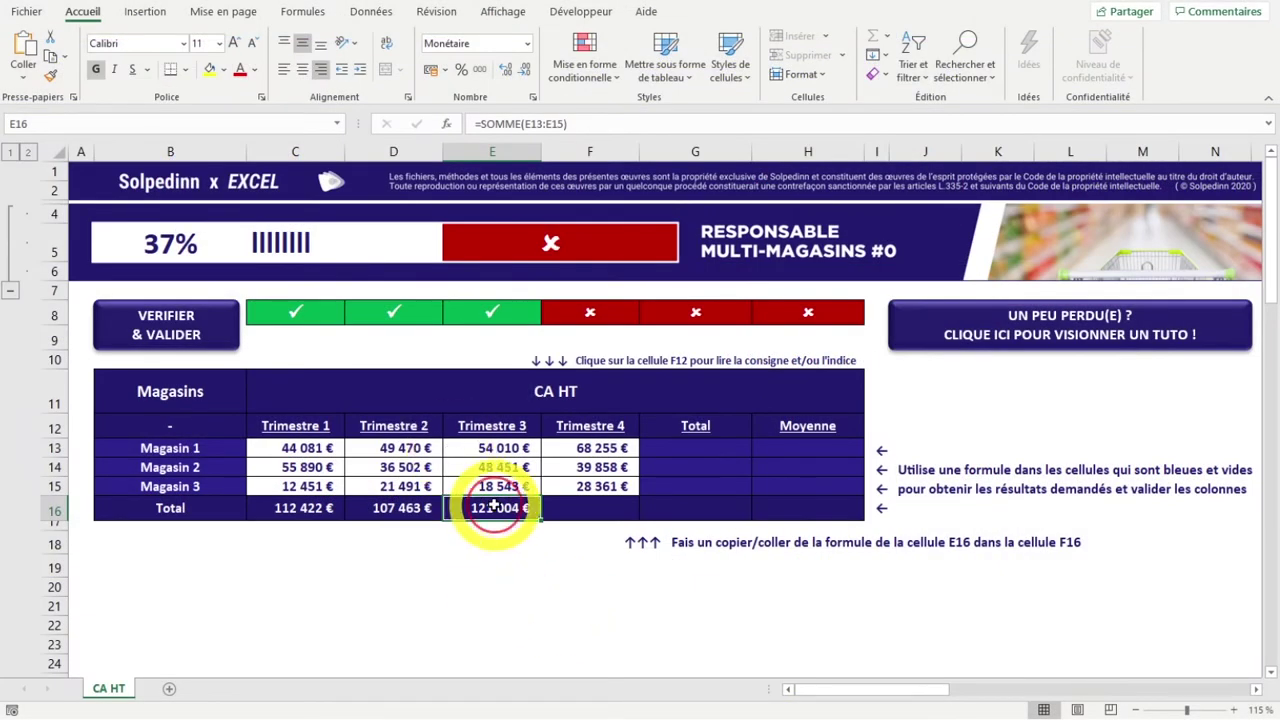
key("ctrl+c")
left_click(590, 511)
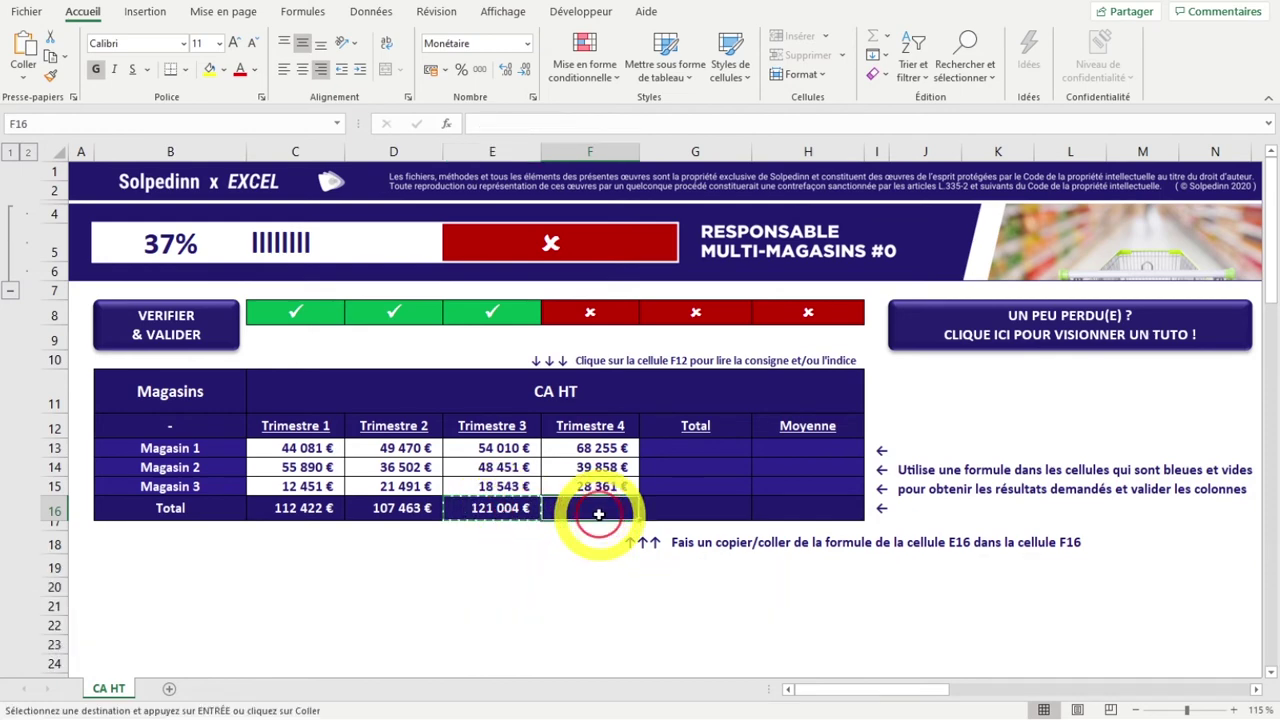
key("ctrl+v")
key("Escape")
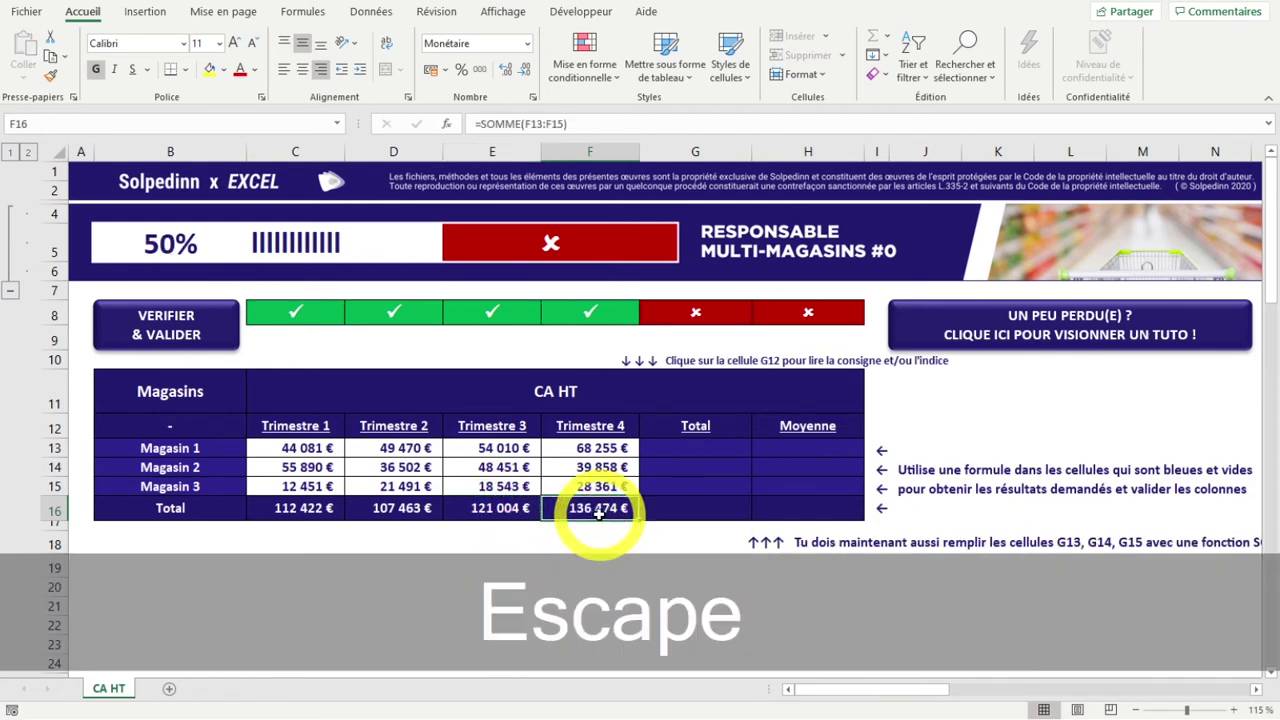
key("ctrl+z")
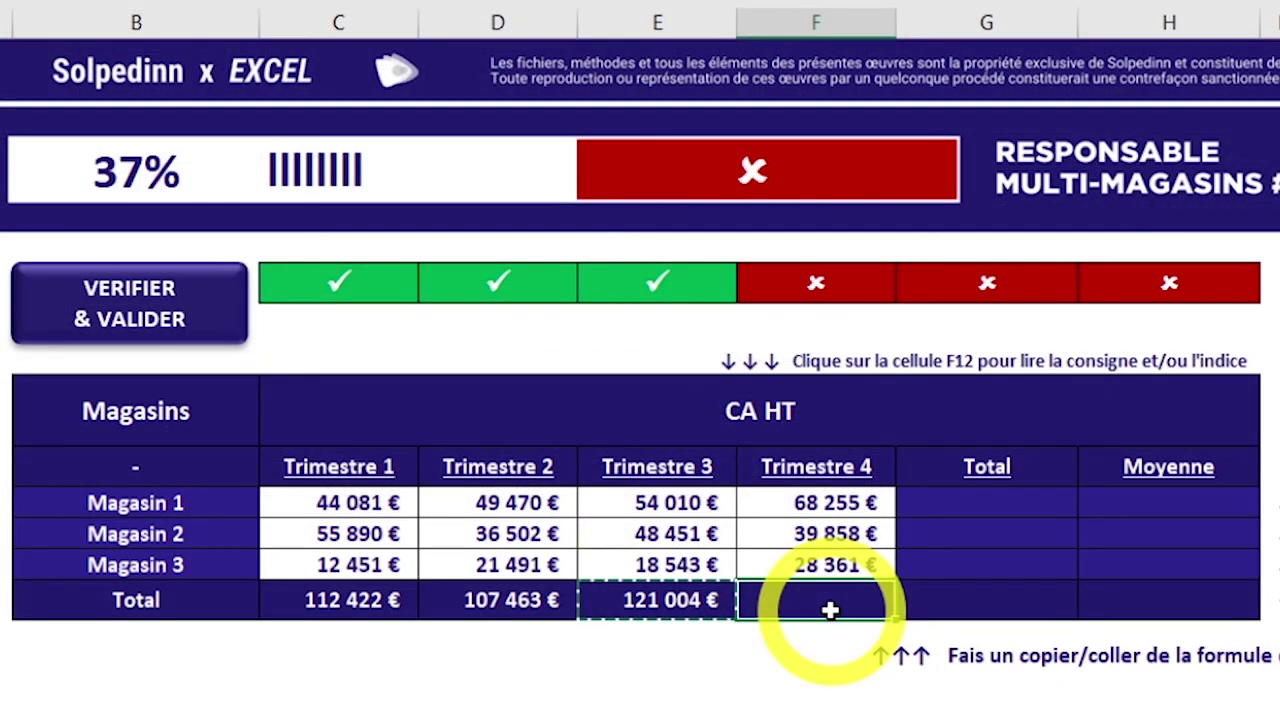
key("Escape")
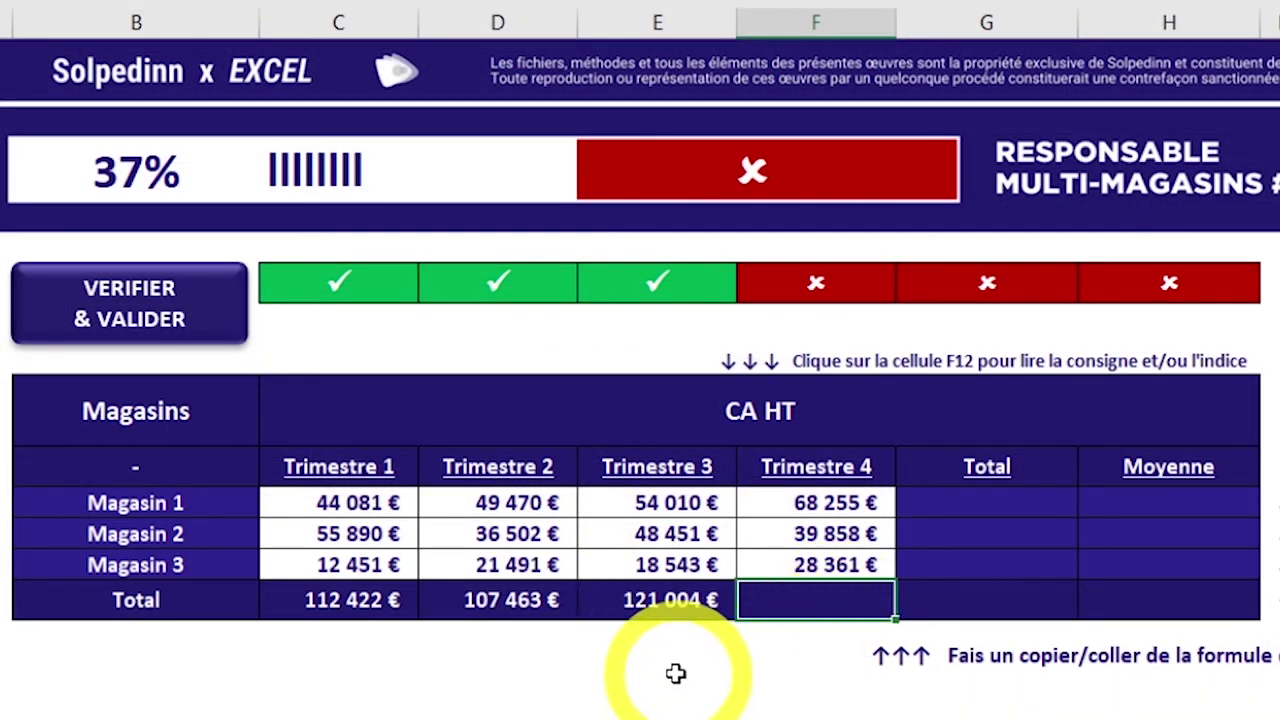
left_click(690, 600)
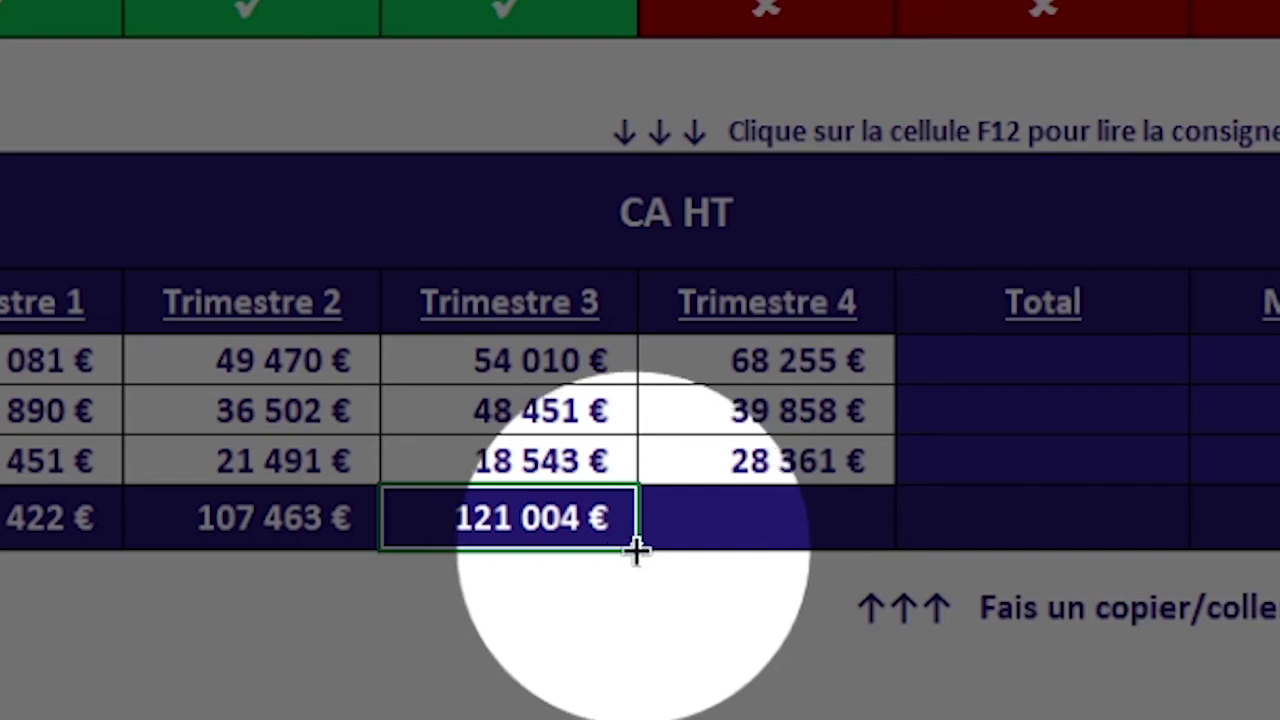
Fill the Trimestre 3 SOMME formula across into F16 and review =SOMME(F13:F15).
left_click_drag(637, 548, 870, 544)
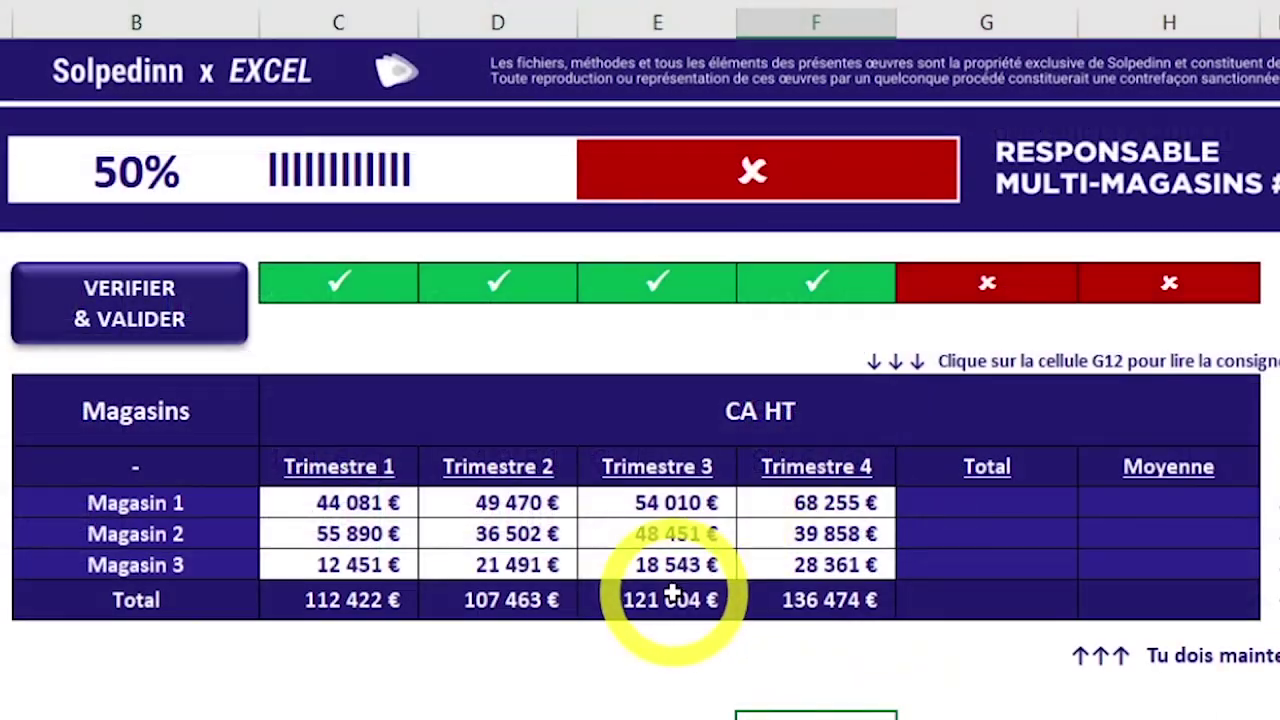
left_click(665, 597)
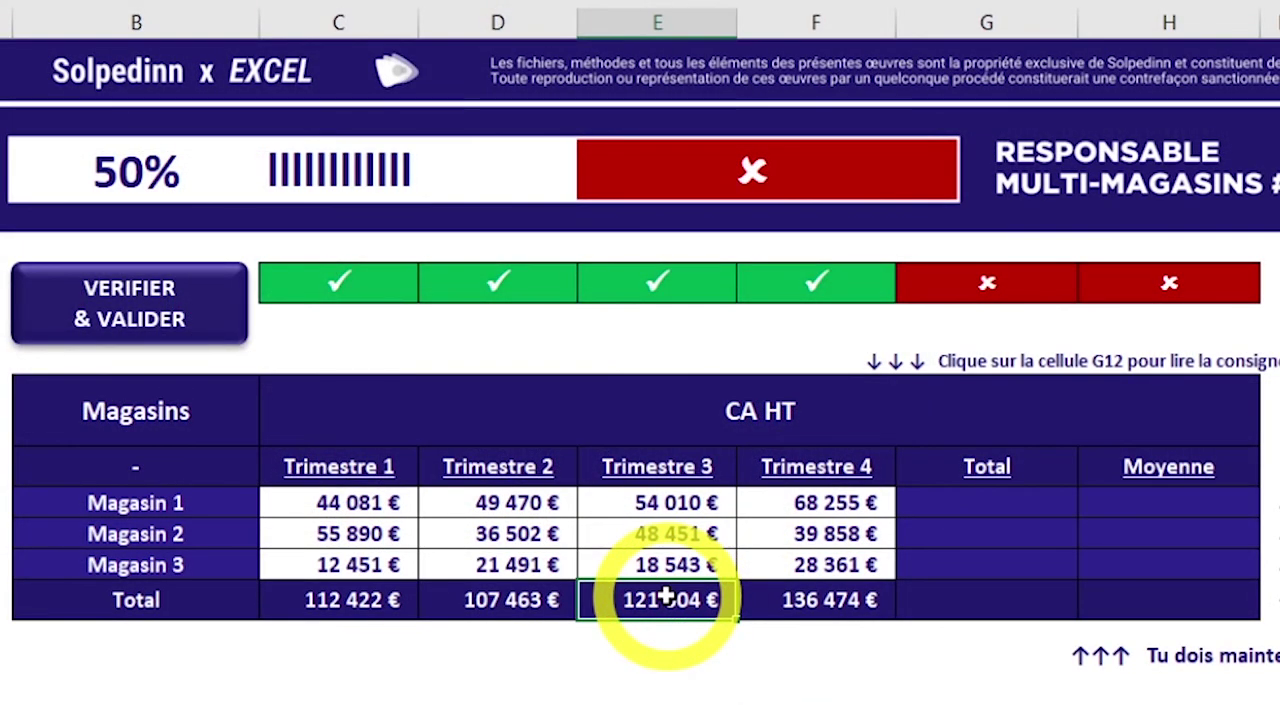
left_click(812, 600)
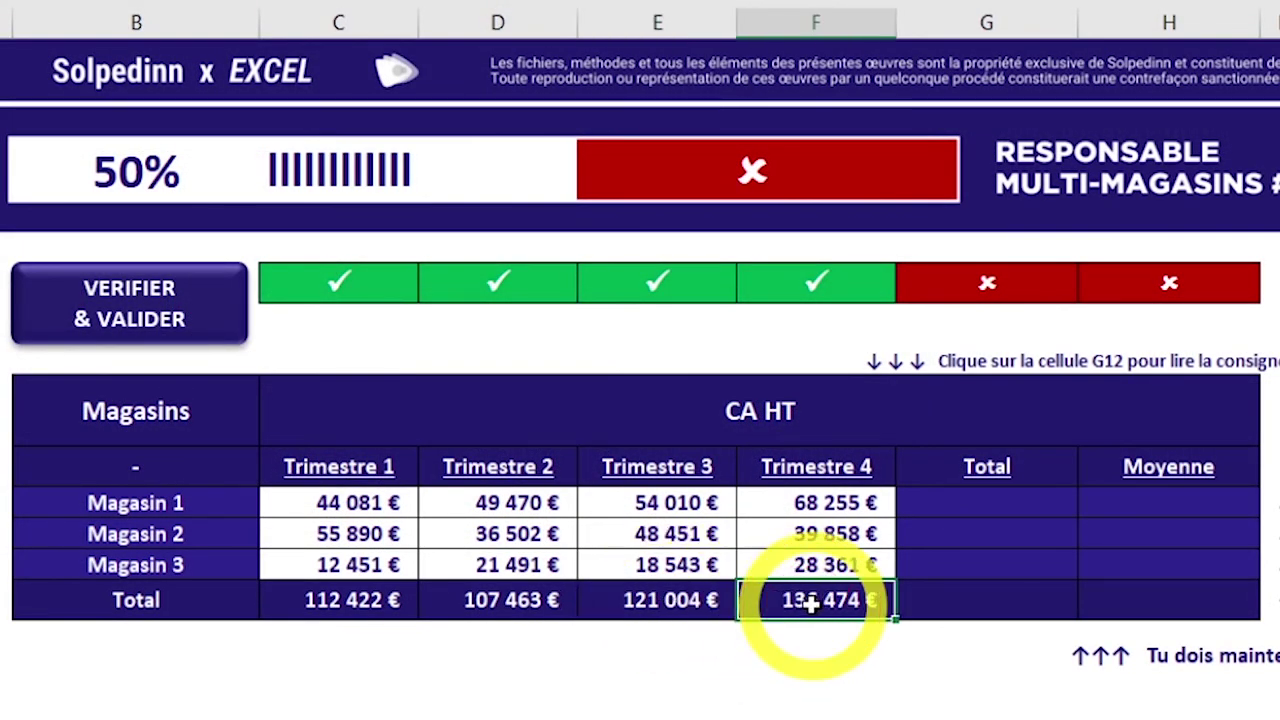
double_click(818, 600)
key("Return")
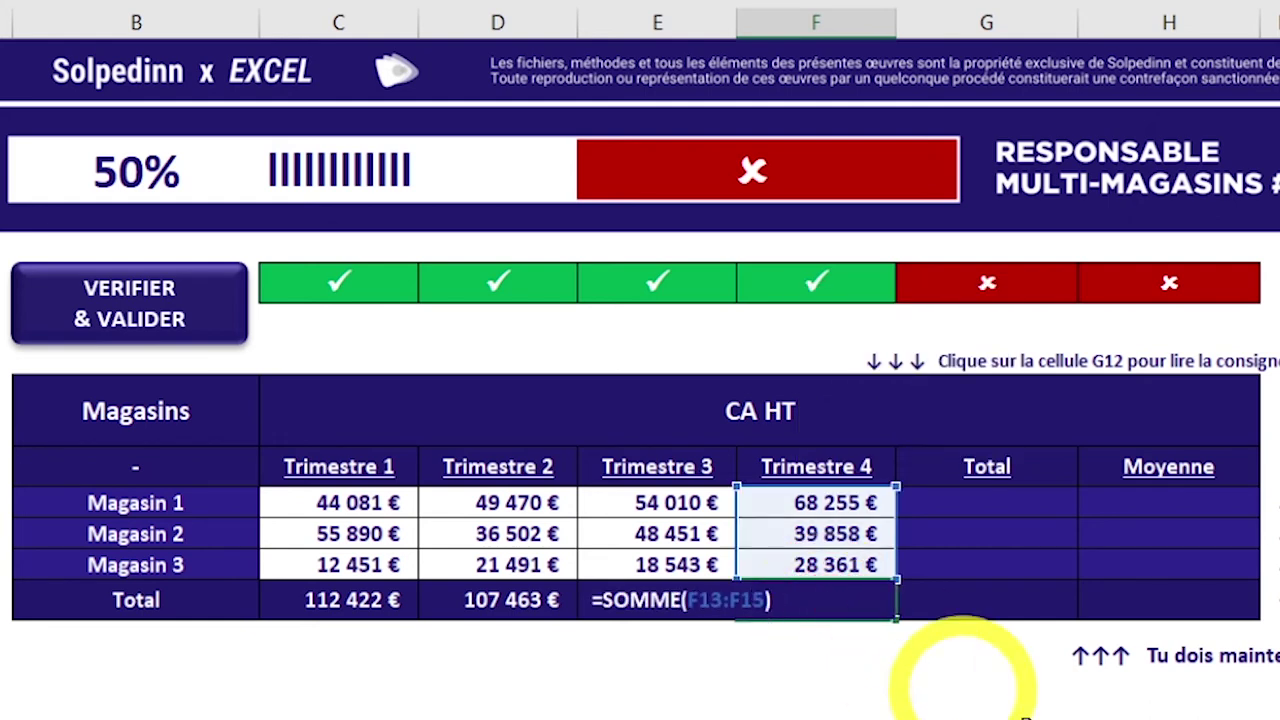
double_click(640, 600)
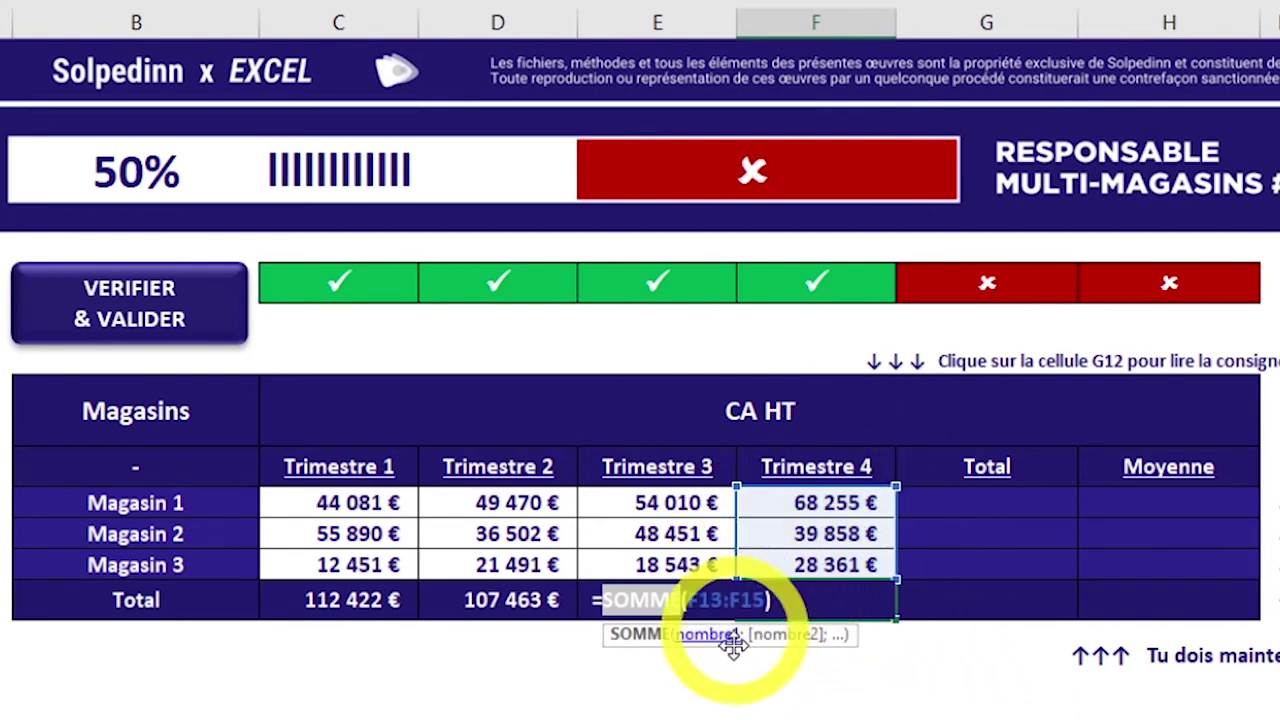
left_click(665, 605)
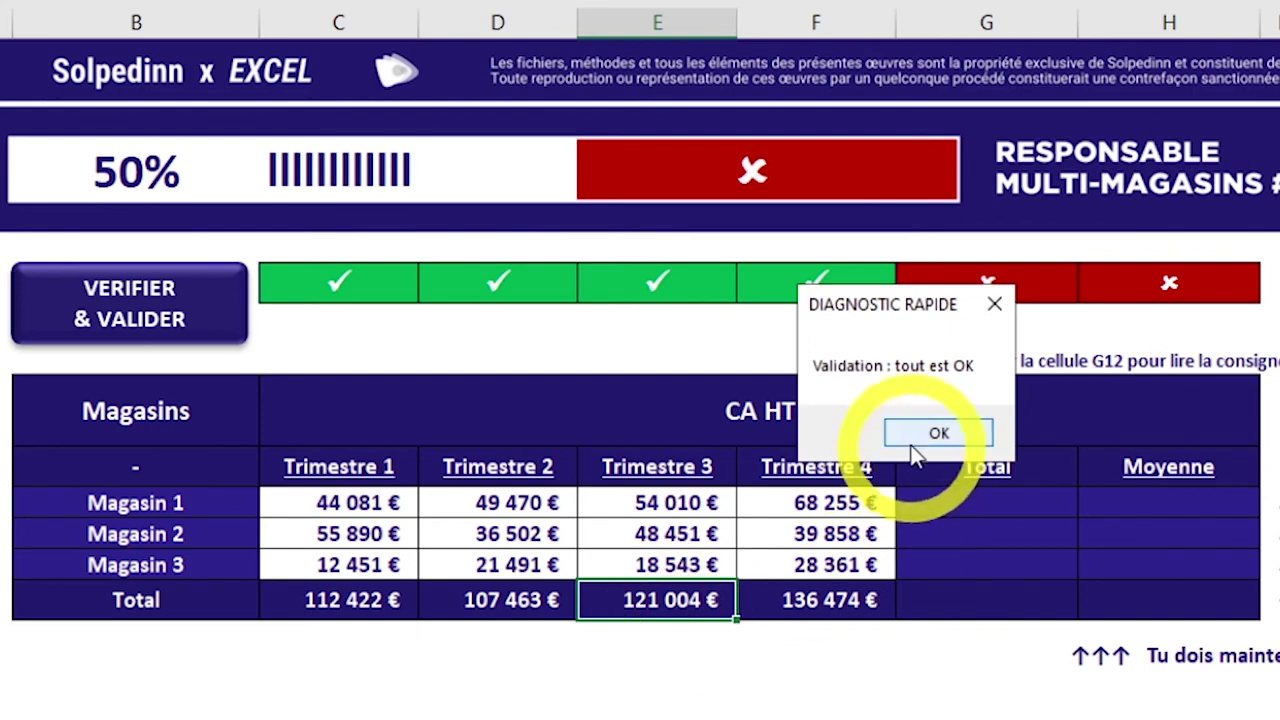
Dismiss the validation messages and confirm the Trimestre 4 total of 136 474 €.
left_click(900, 431)
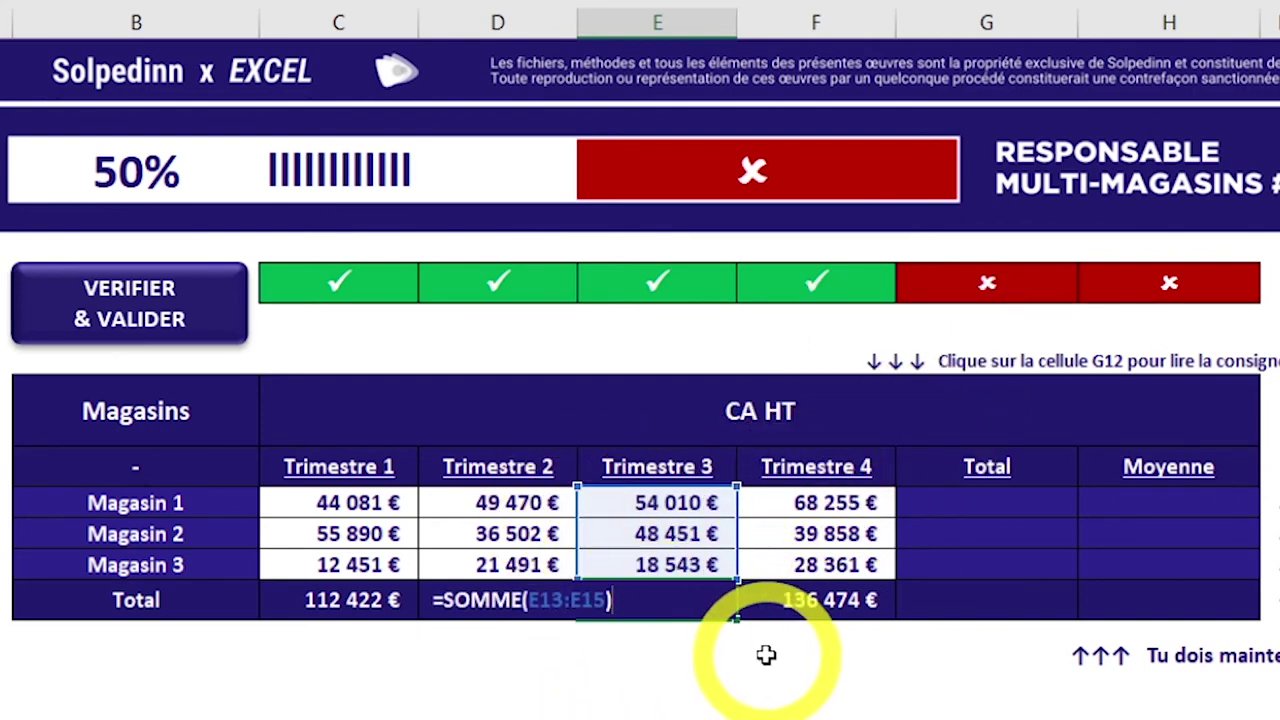
left_click(806, 612)
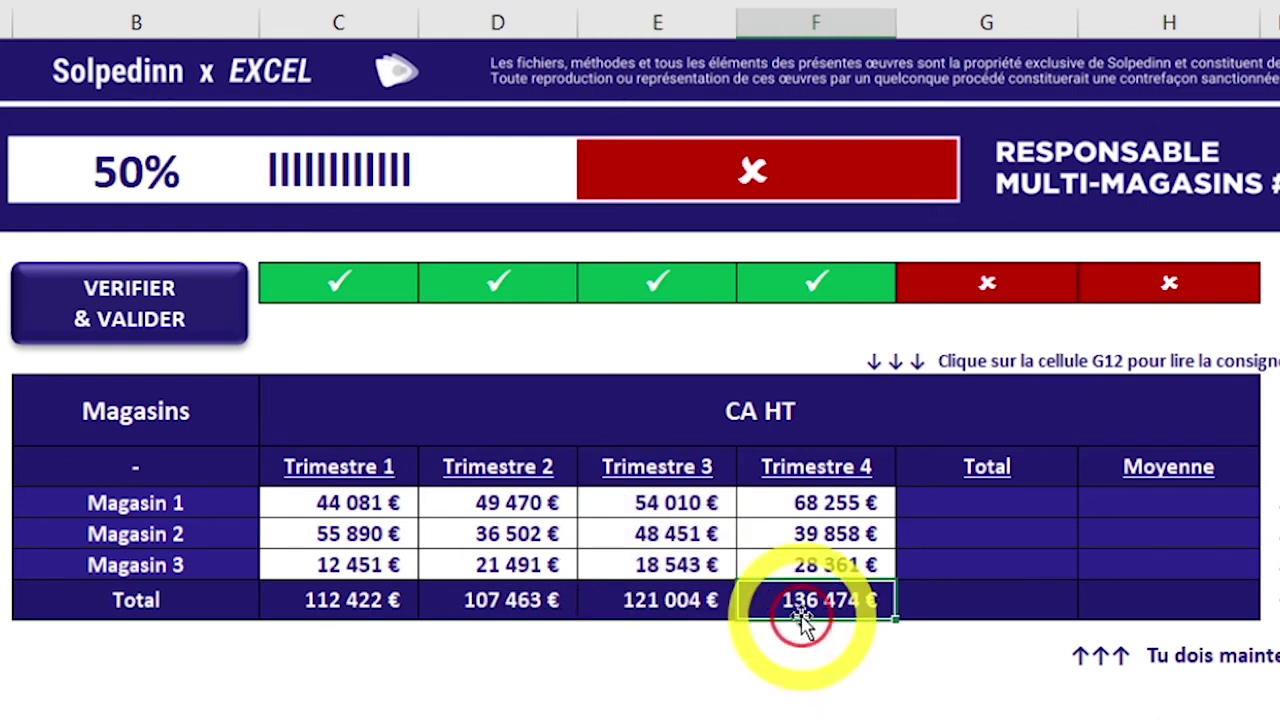
left_click(938, 433)
key("F2")
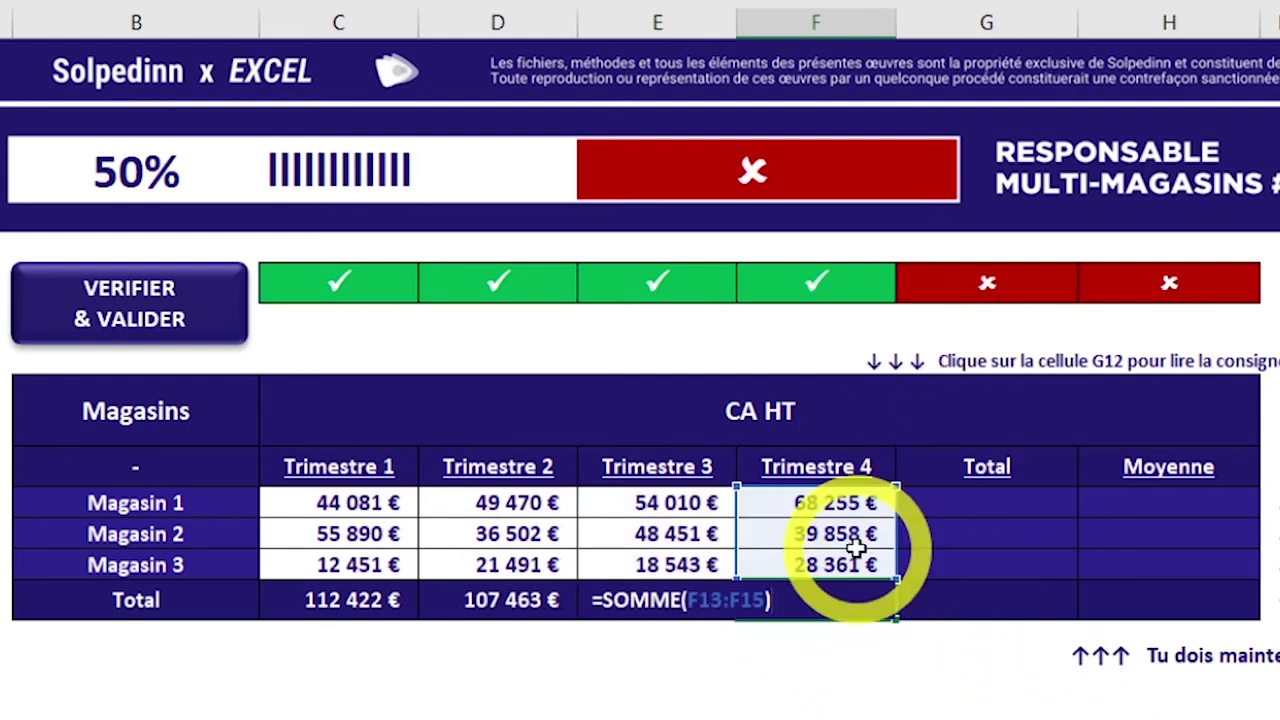
key("Return")
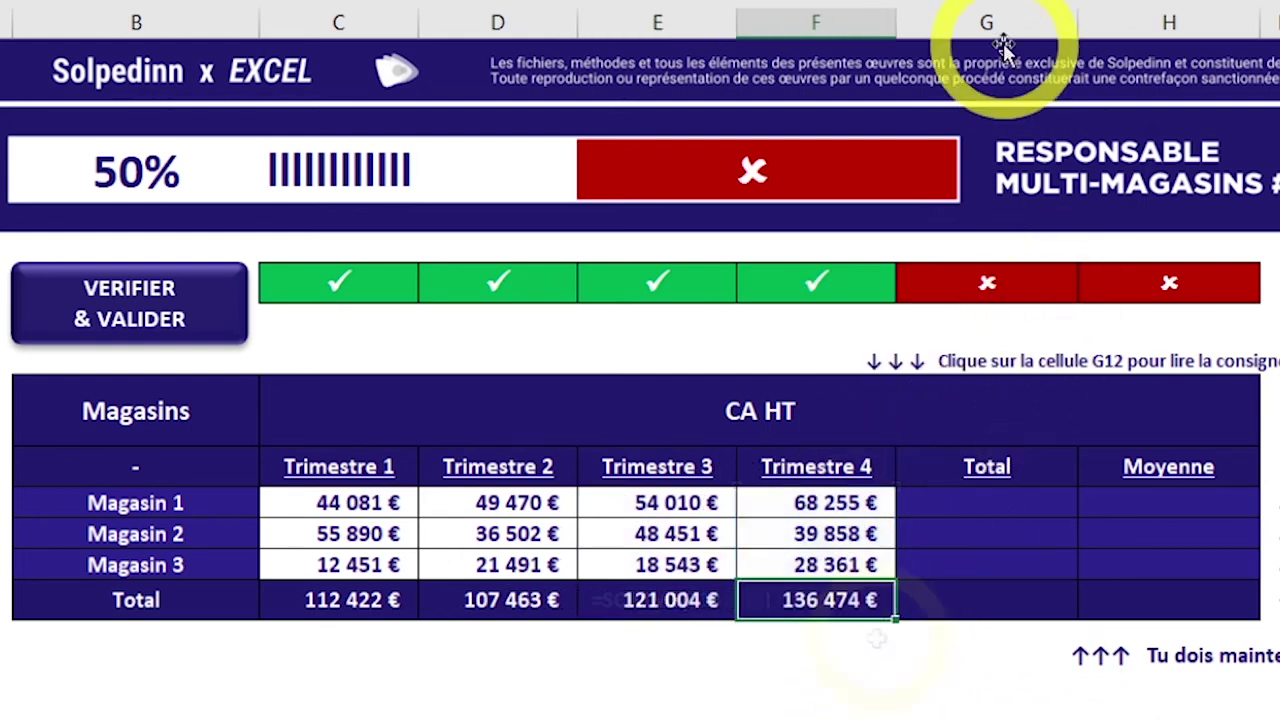
left_click(992, 24)
left_click(1036, 551)
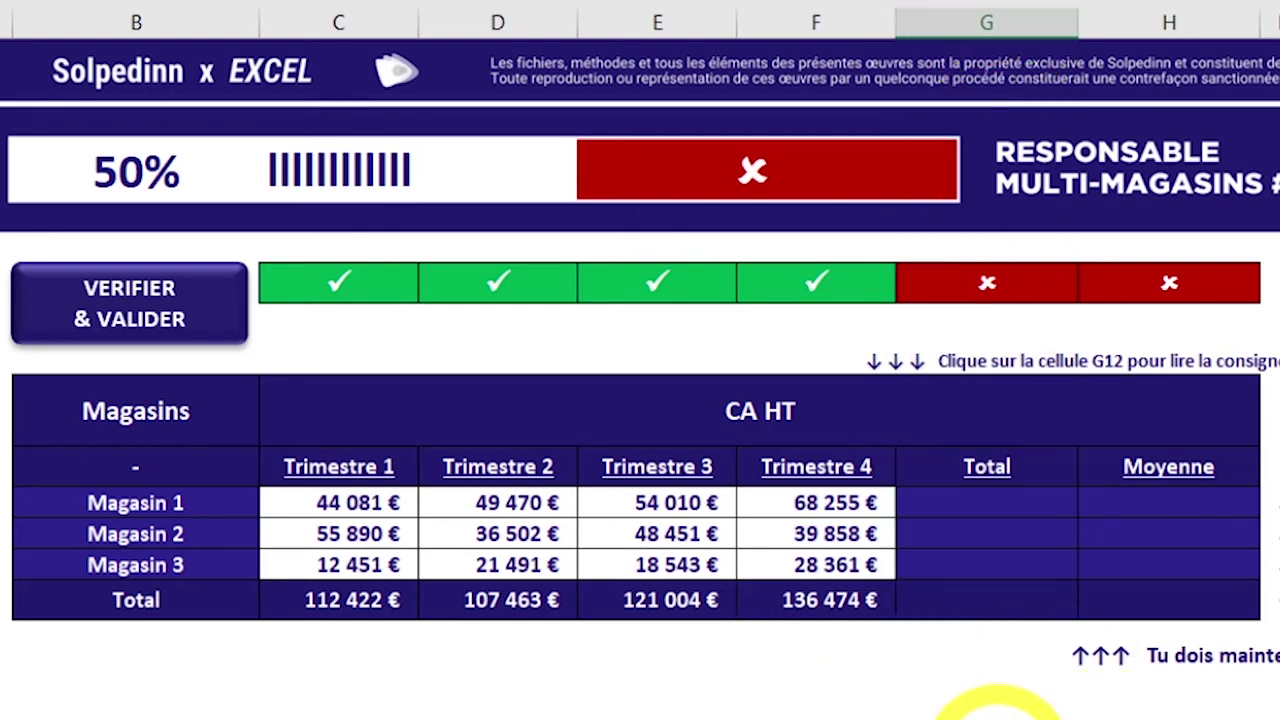
left_click_drag(977, 500, 983, 606)
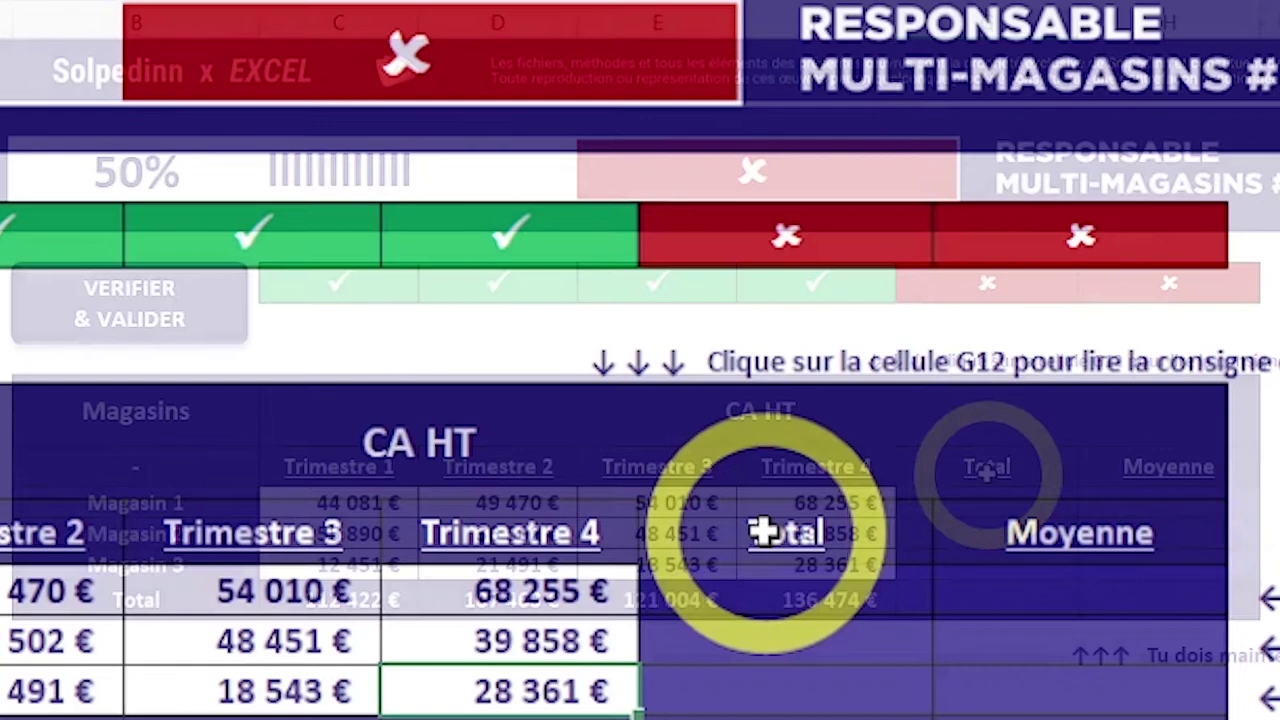
left_click(987, 466)
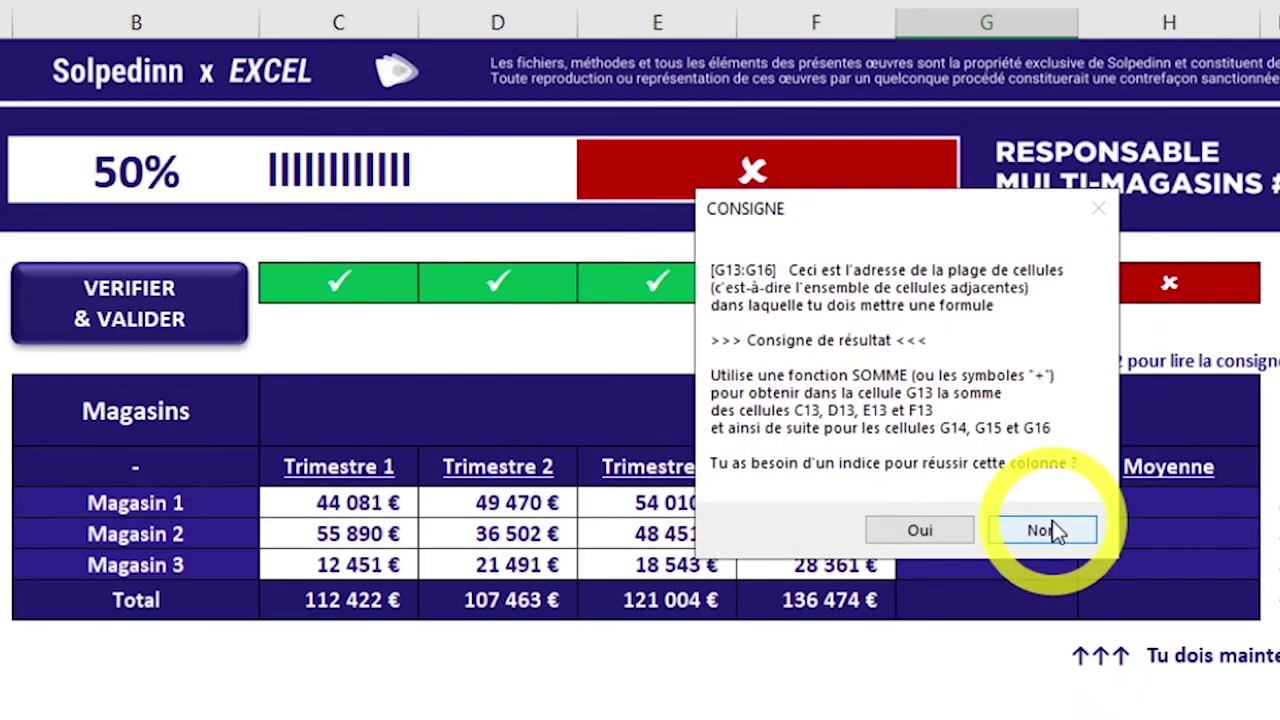
left_click(1052, 530)
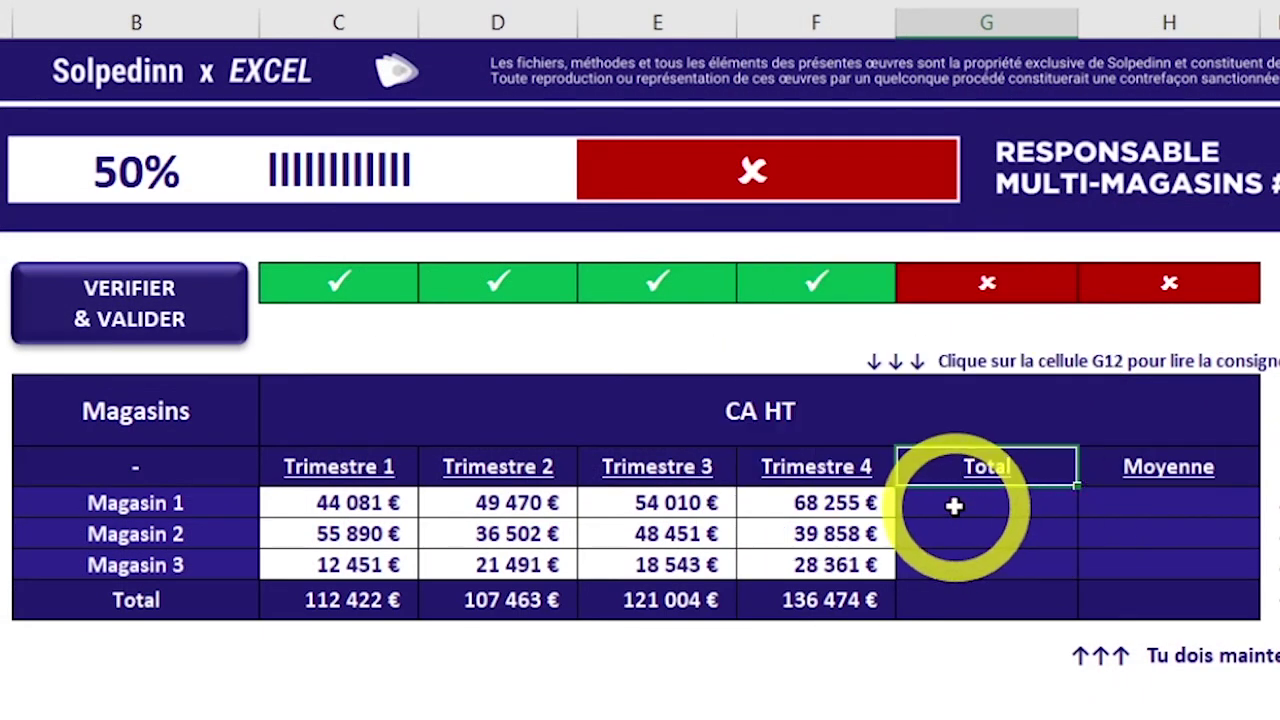
left_click(955, 507)
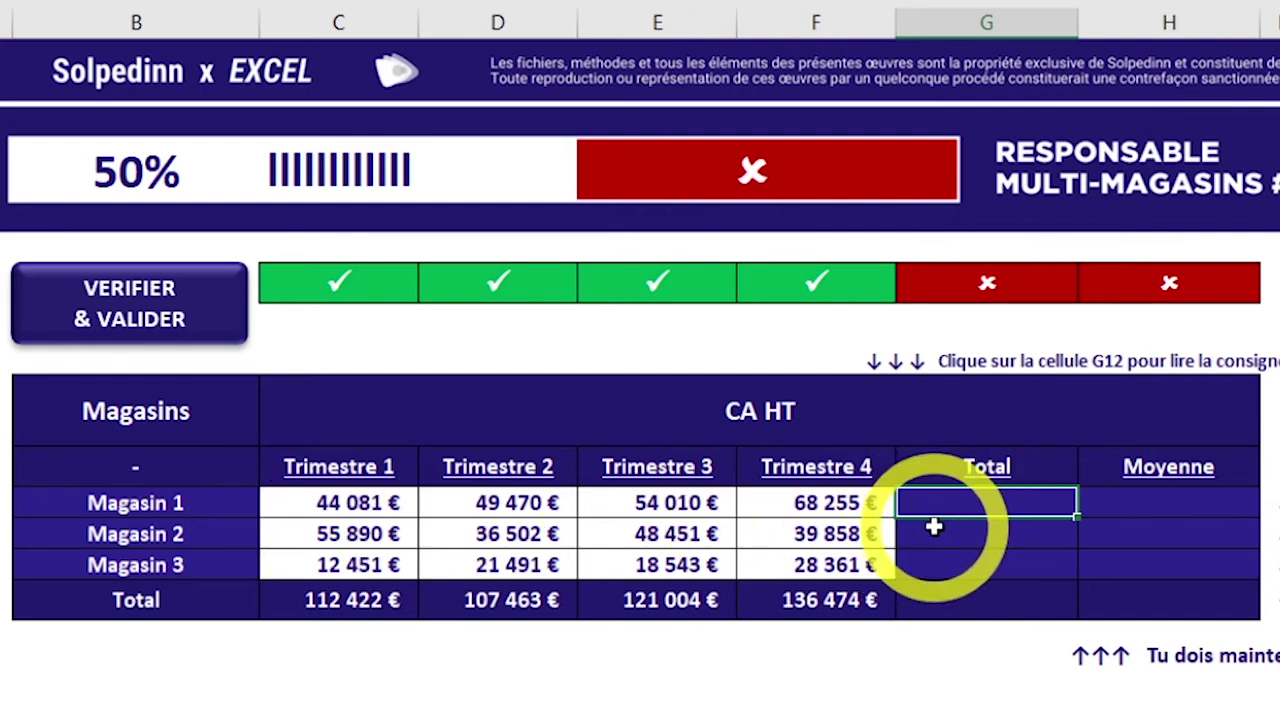
left_click(937, 533)
left_click(1020, 563)
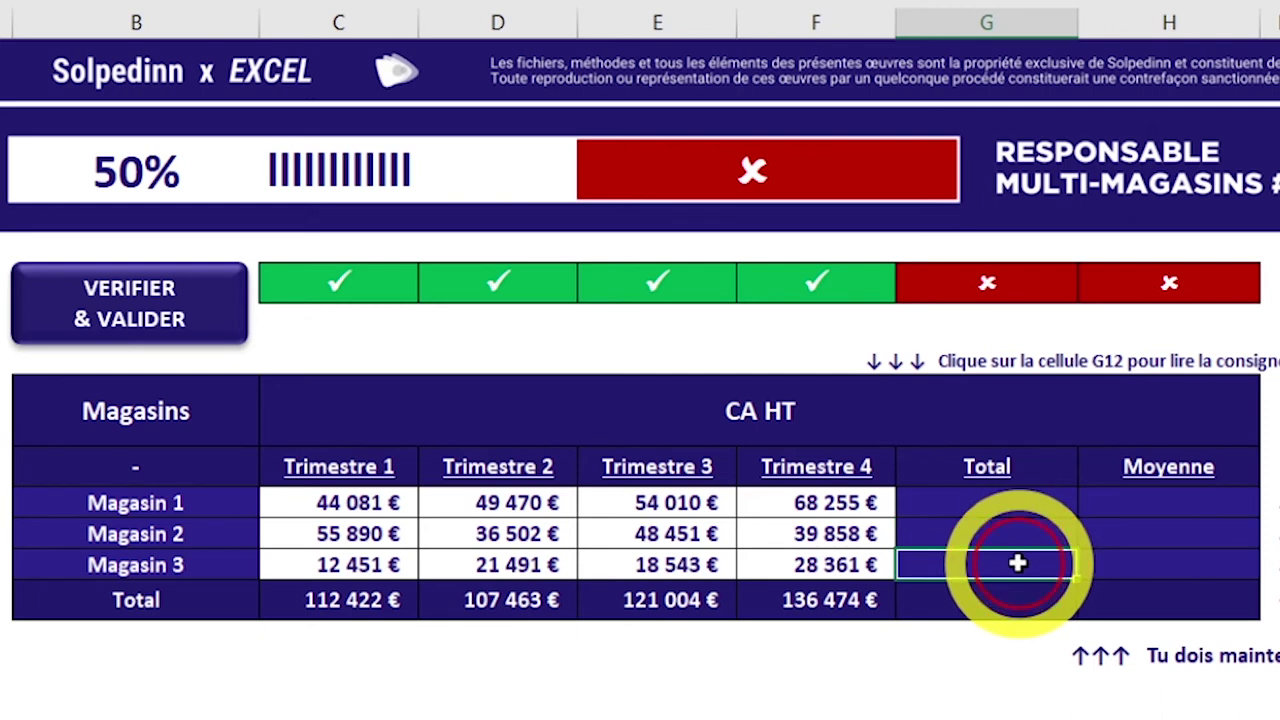
left_click(1008, 604)
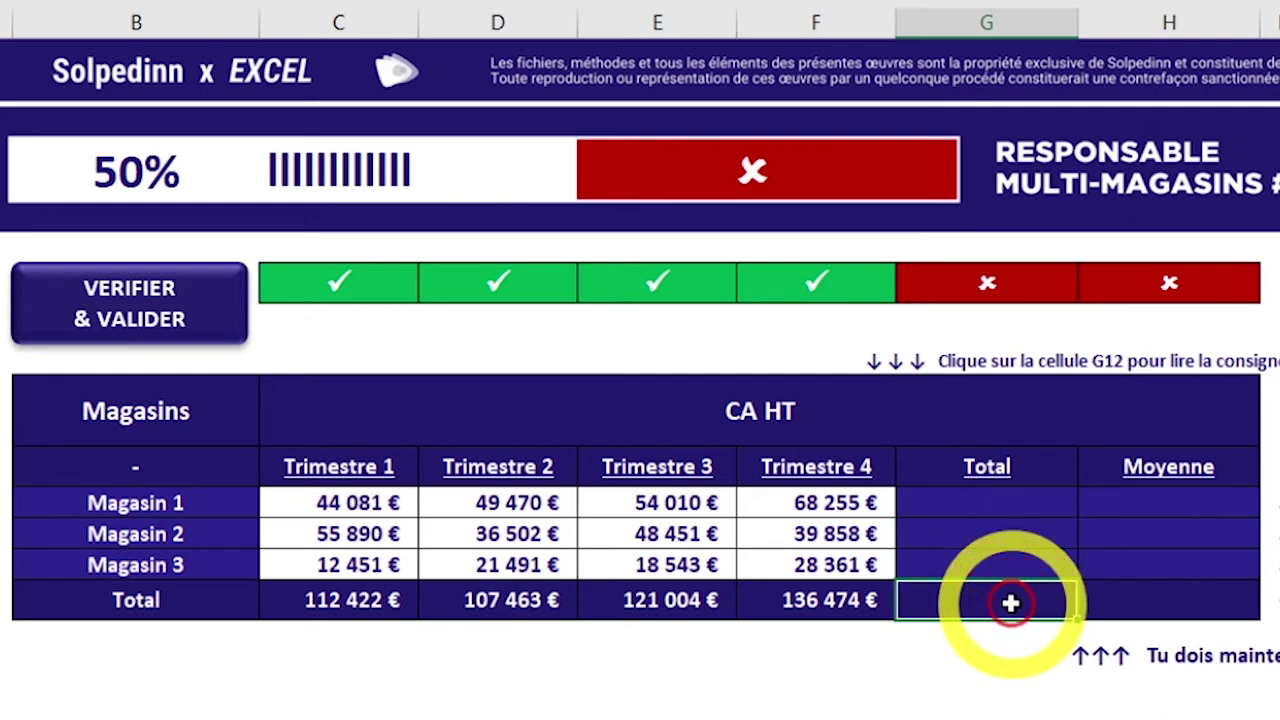
left_click(991, 506)
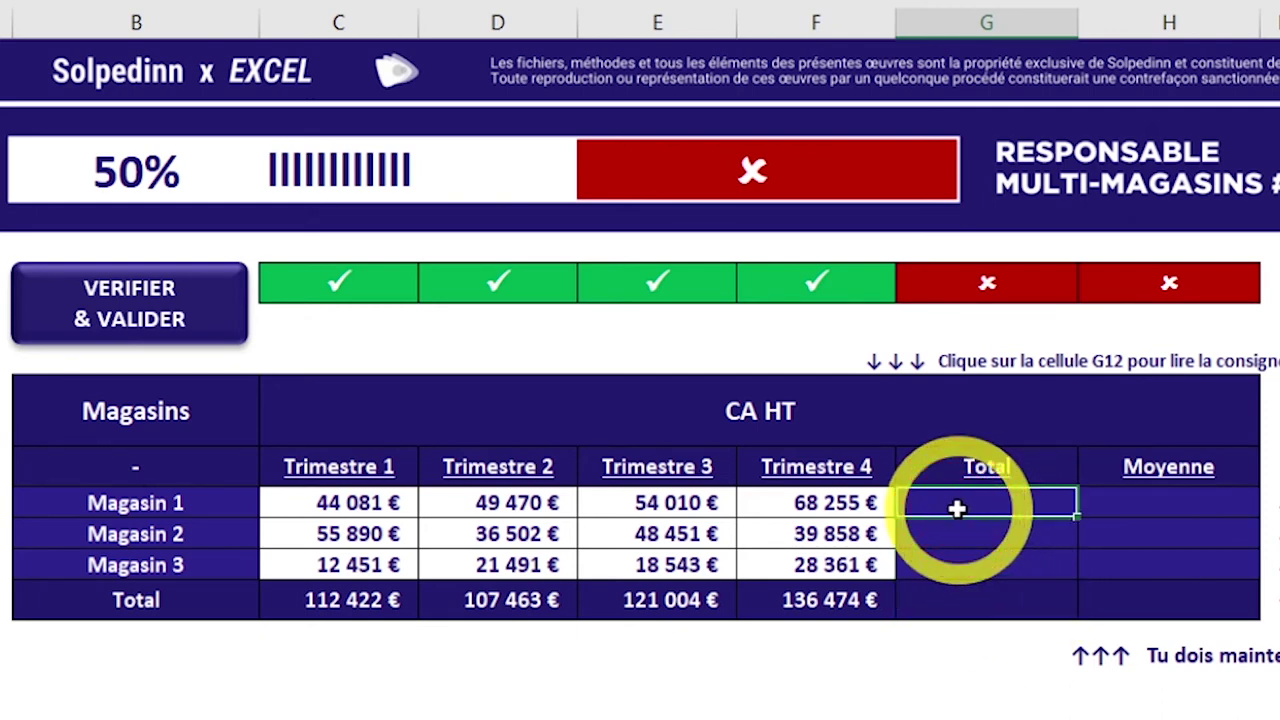
Enter =SOMME(C13:F13) in G13 for Magasin 1's Total of 215 816 €.
type("=")
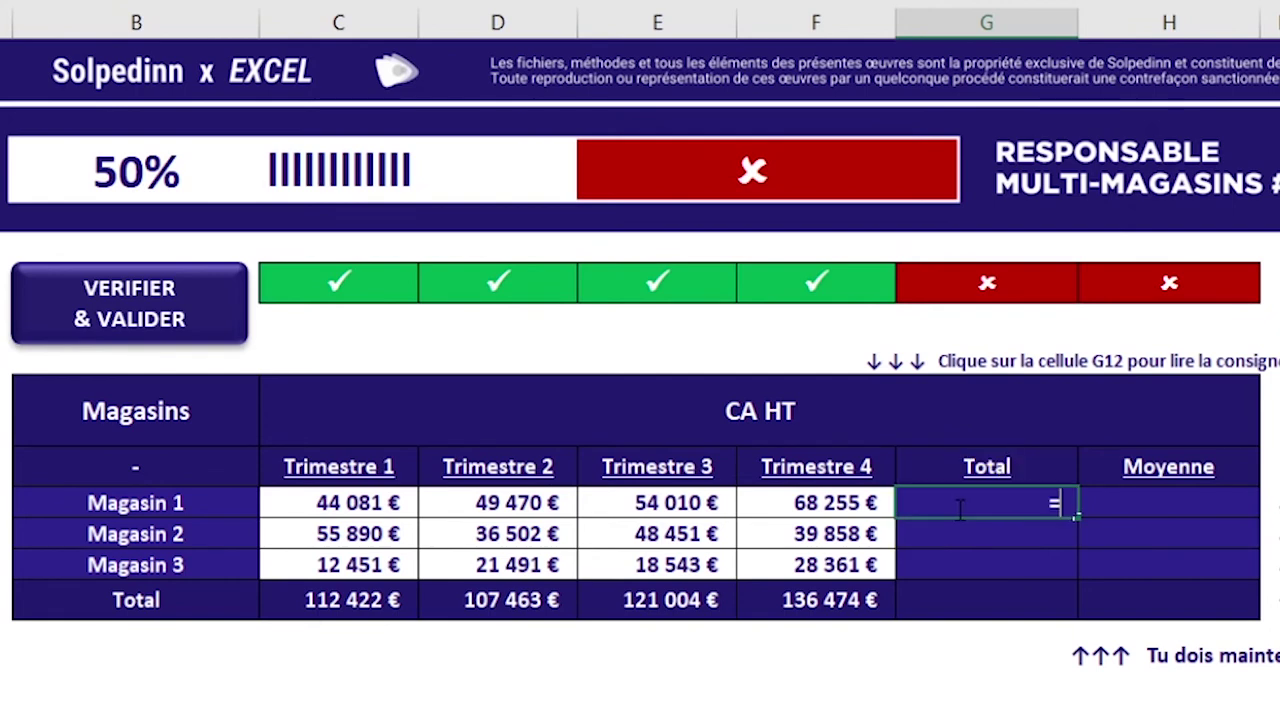
type("SOMME(")
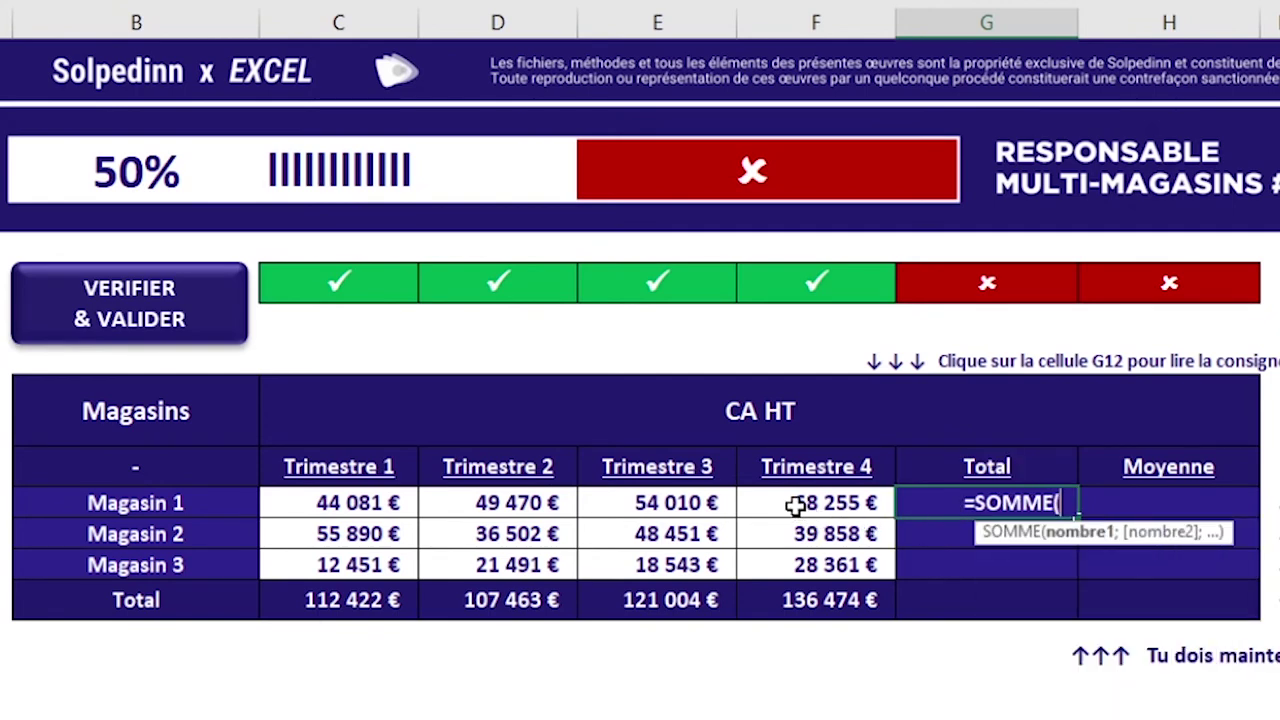
mouse_move(800, 503)
left_mouse_down()
mouse_move(620, 497)
mouse_move(415, 525)
left_mouse_up()
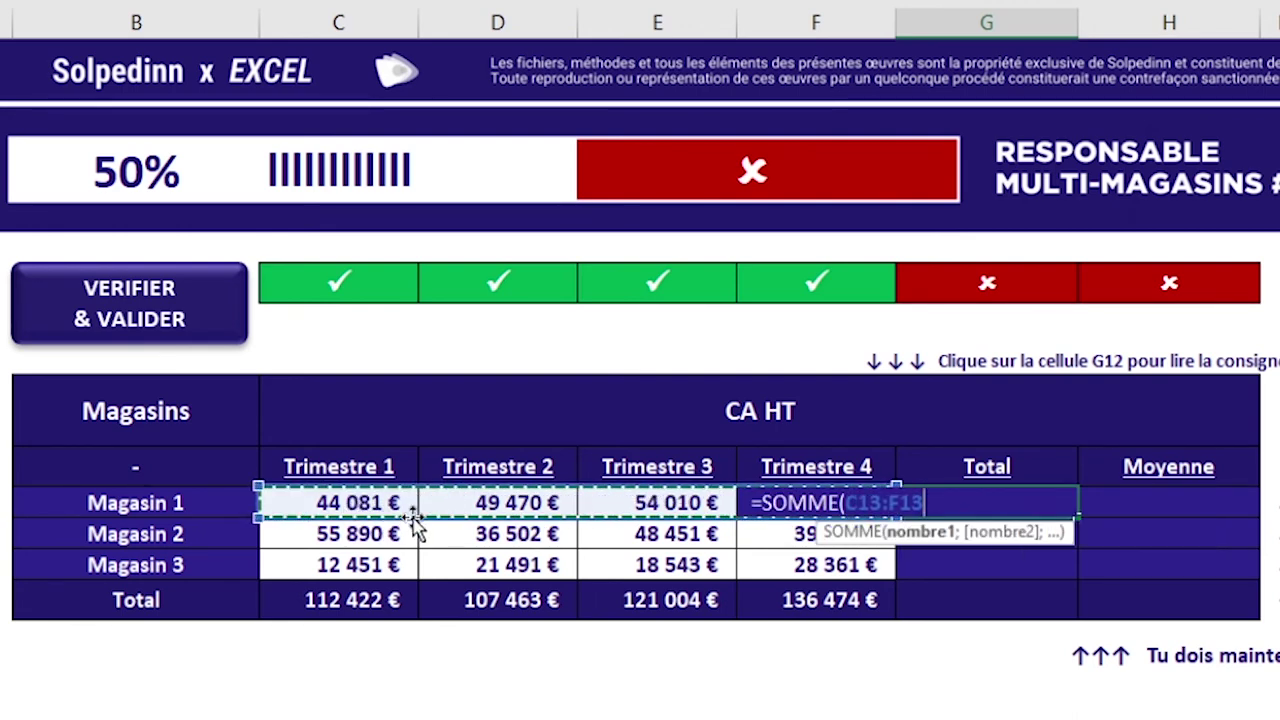
type(")")
key("Return")
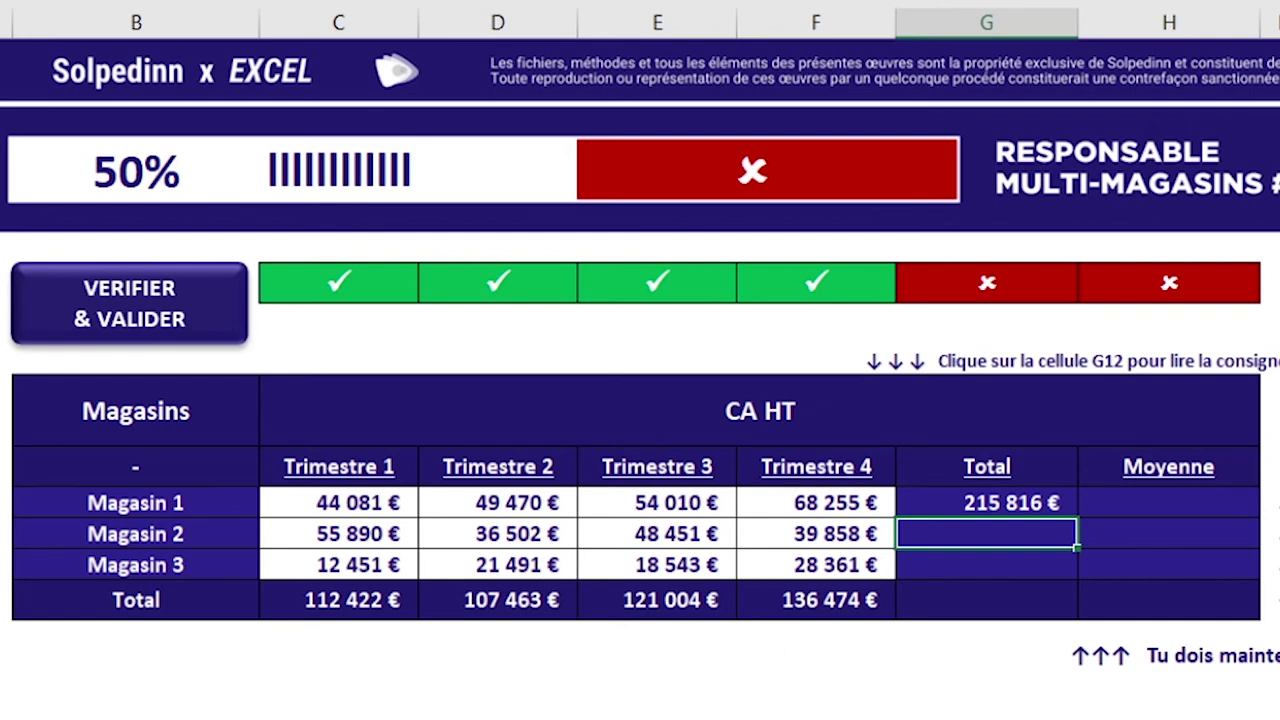
left_click(1008, 503)
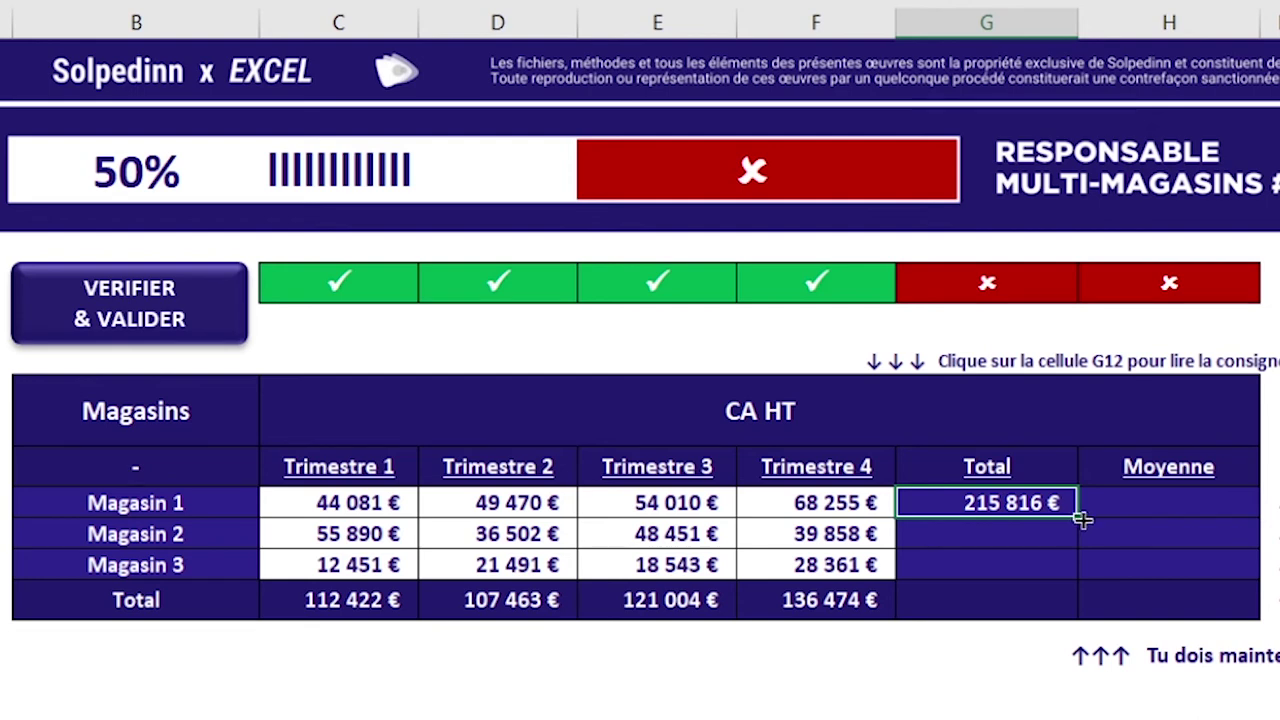
Fill the Total formula down for Magasins 2 and 3, giving 180 701 € and 80 846 €.
left_click_drag(1080, 519, 1080, 572)
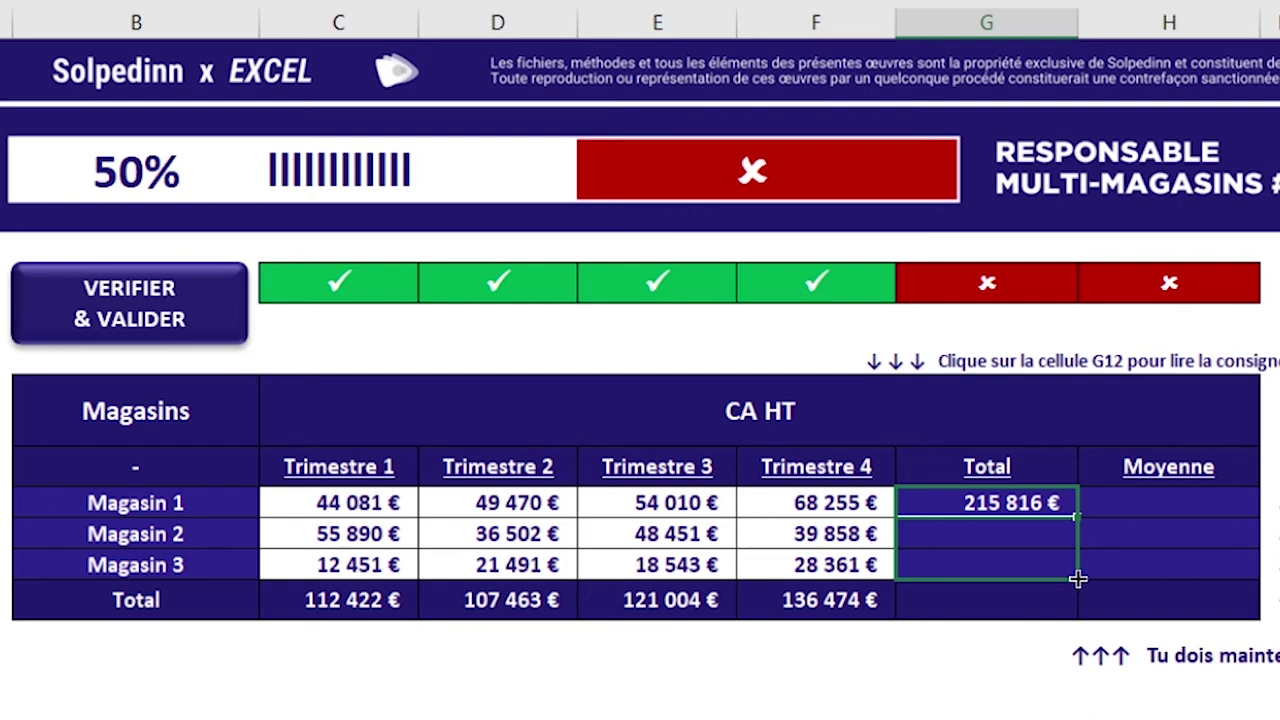
left_click_drag(1077, 579, 1077, 579)
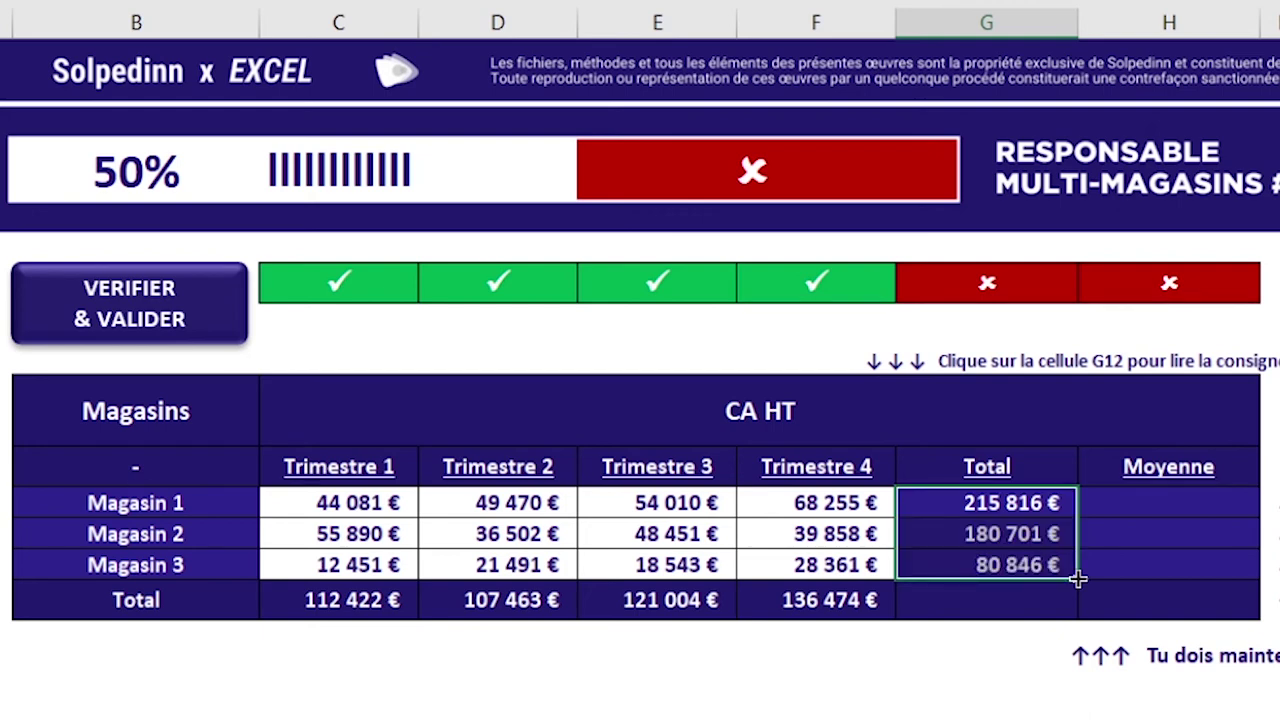
left_click(986, 651)
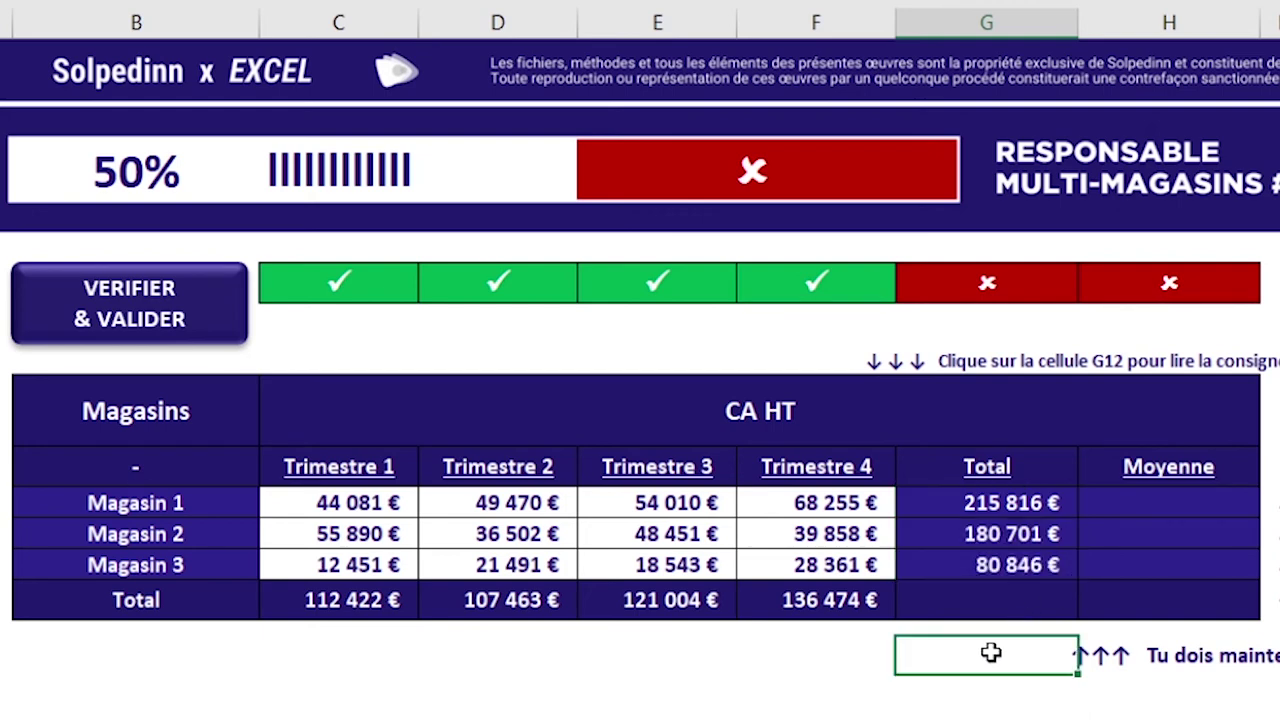
left_click(997, 503)
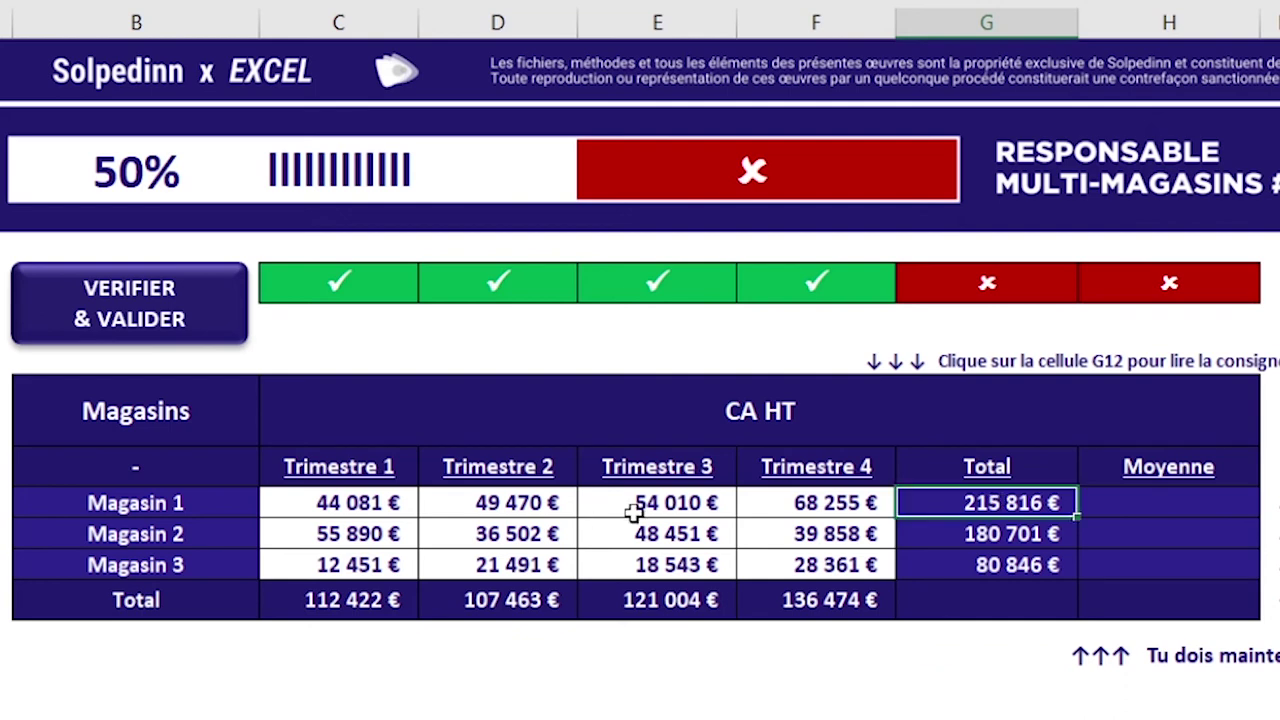
Extend the Total row sum into the Total column for a 477 363 € grand total.
left_click(805, 602)
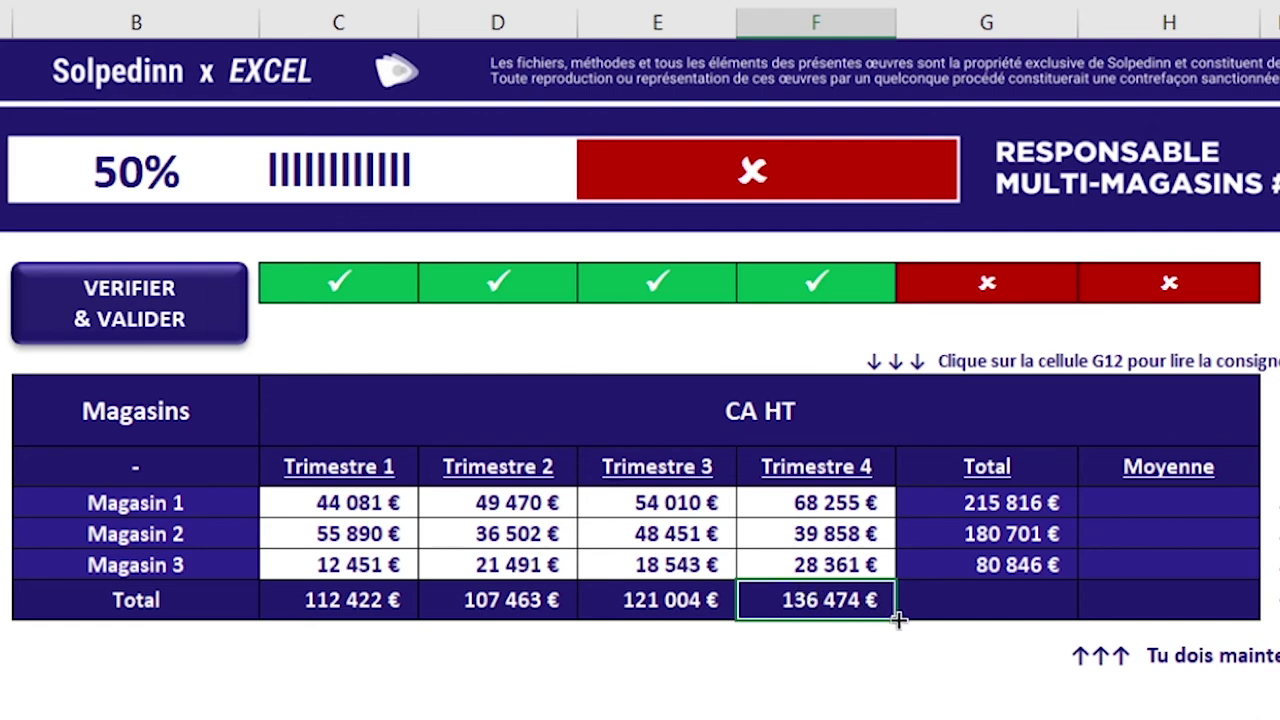
left_click_drag(897, 620, 1078, 620)
left_click(1020, 610)
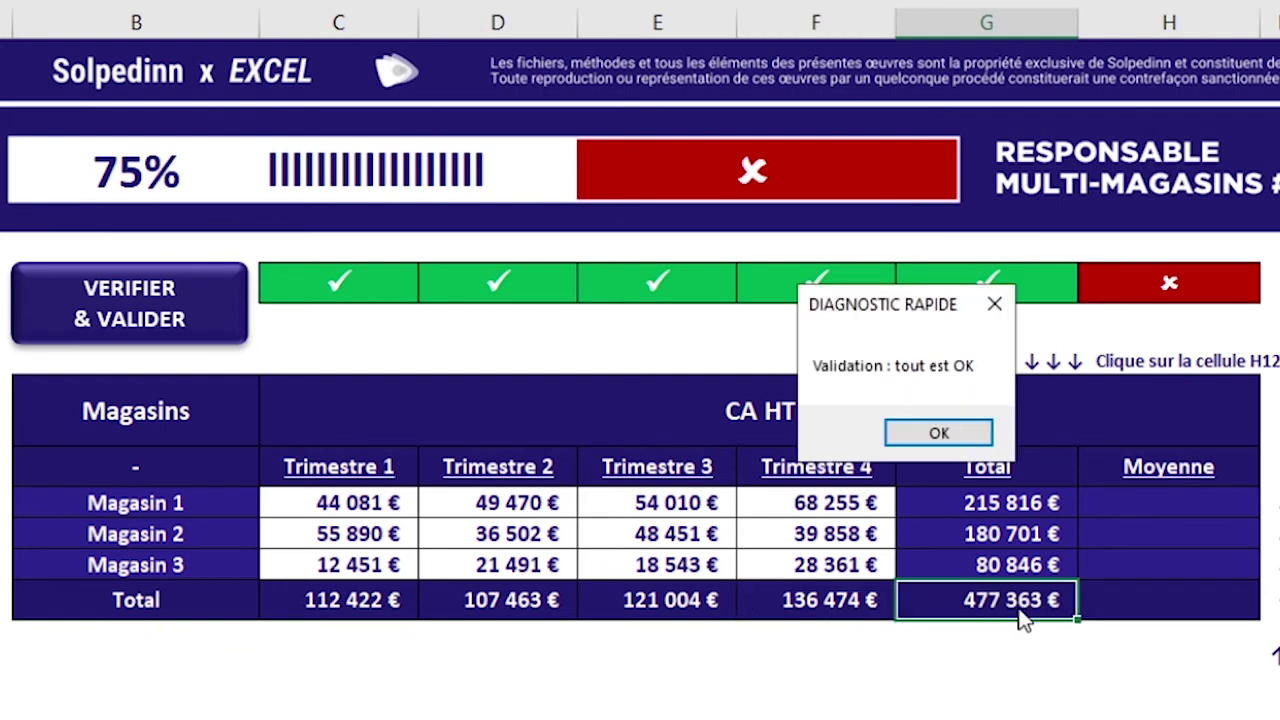
left_click(940, 438)
key("F2")
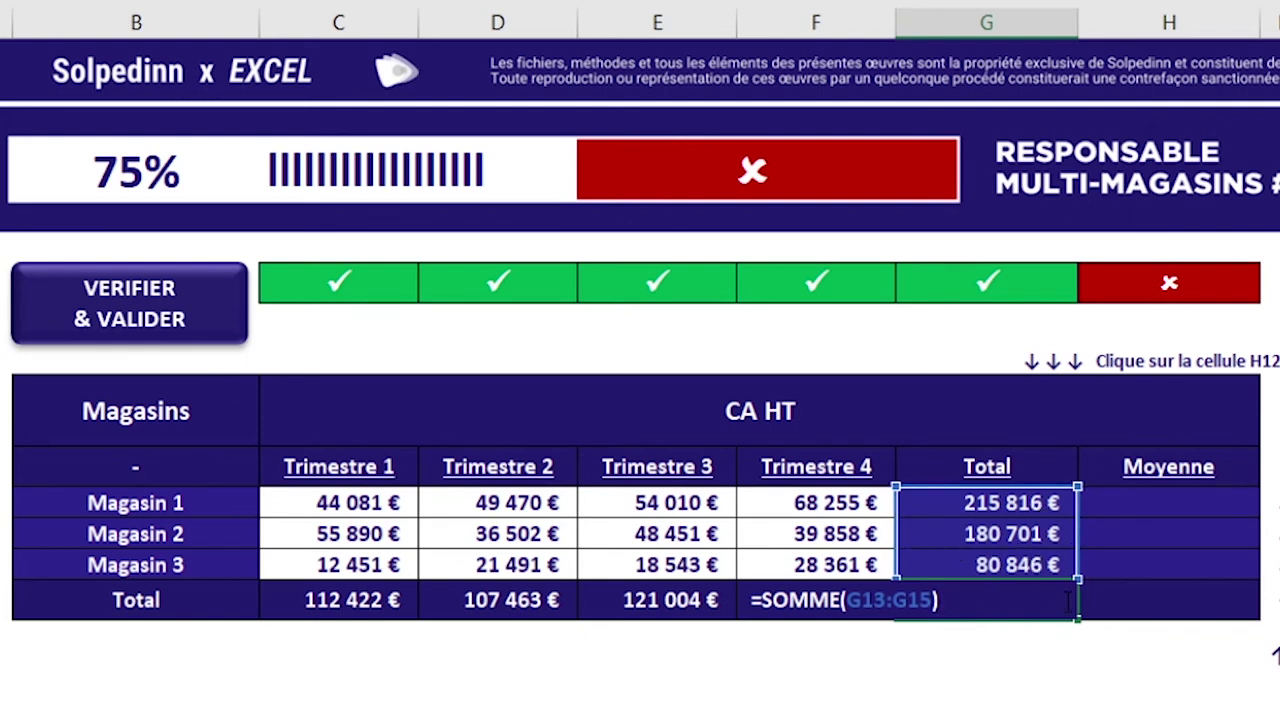
key("Escape")
left_click(1138, 648)
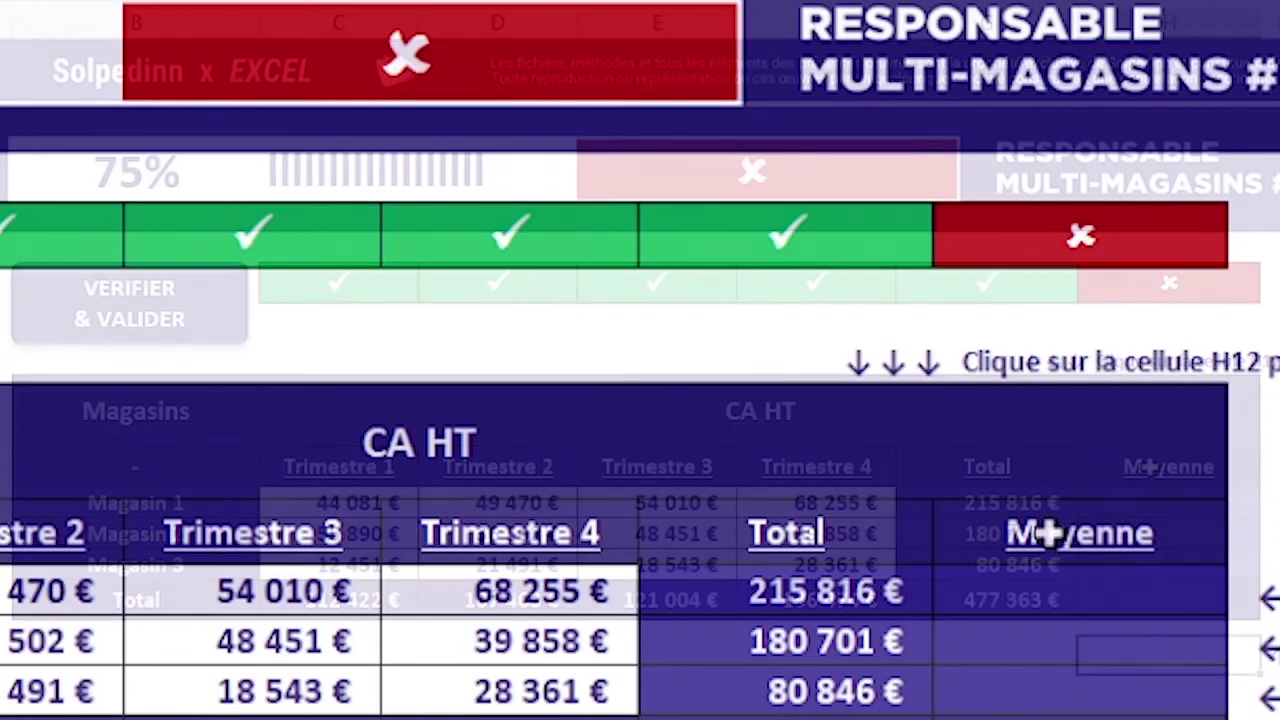
left_click(1047, 535)
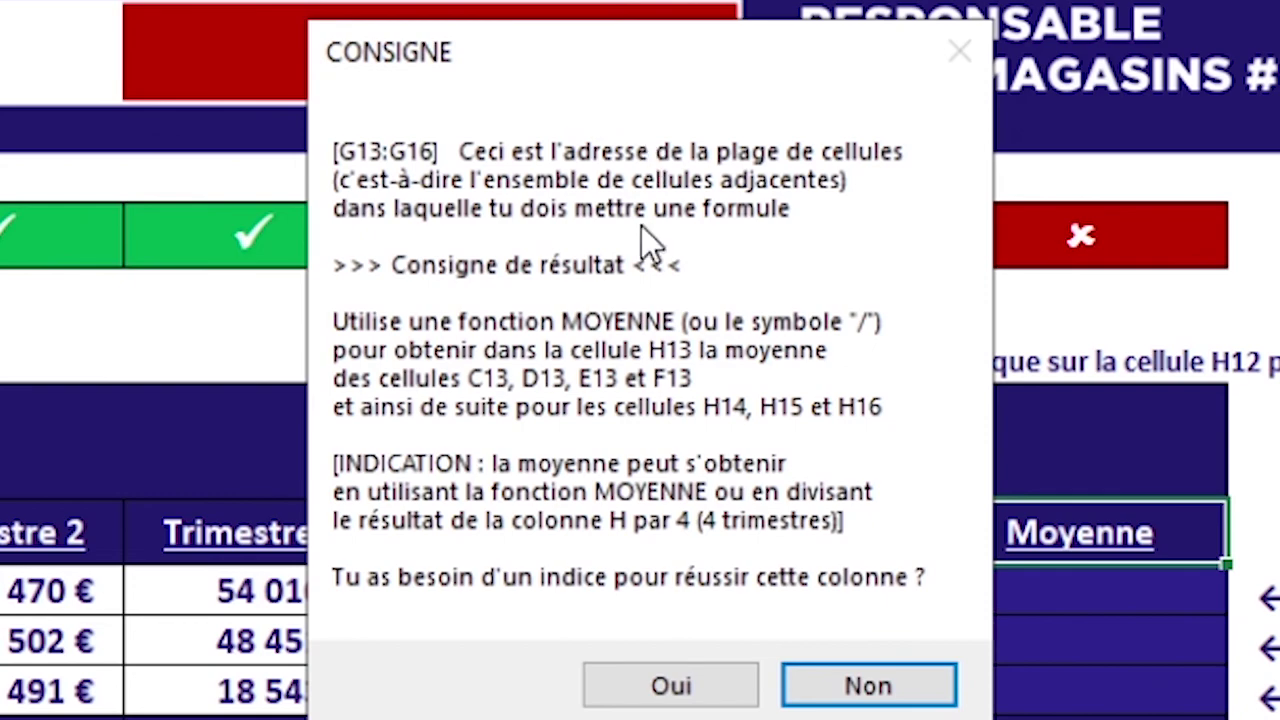
left_click(689, 690)
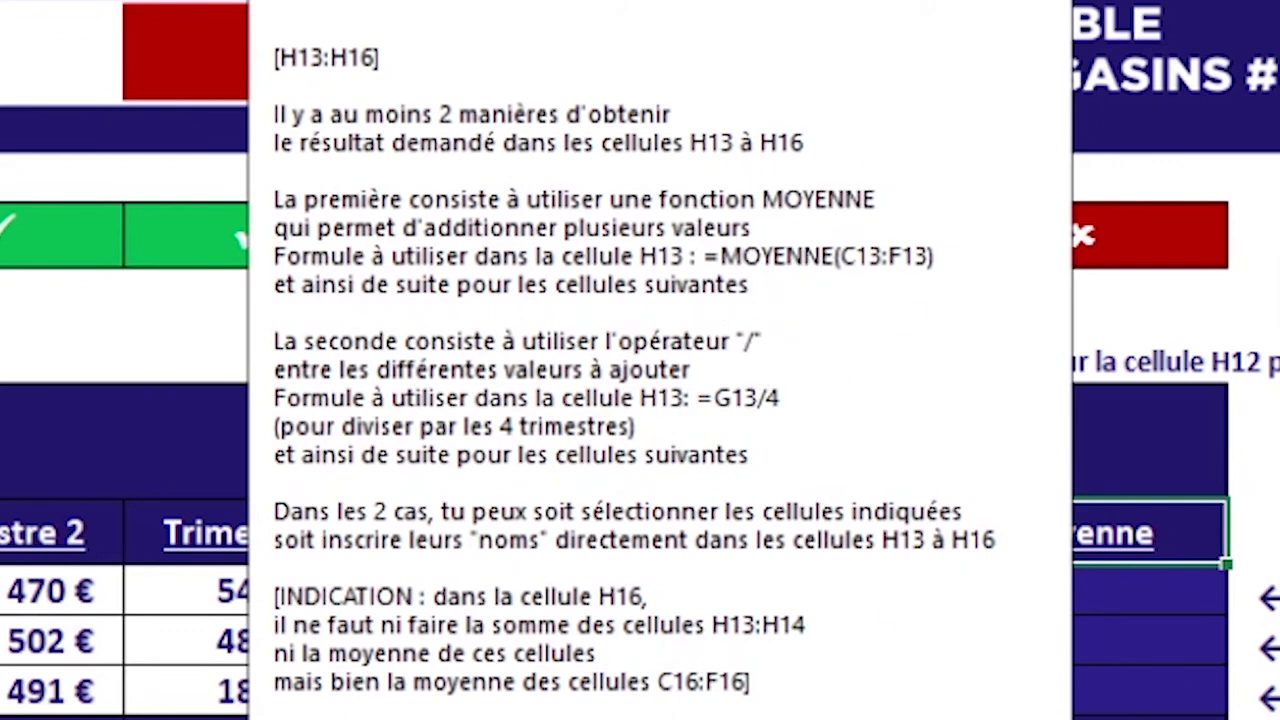
key("Return")
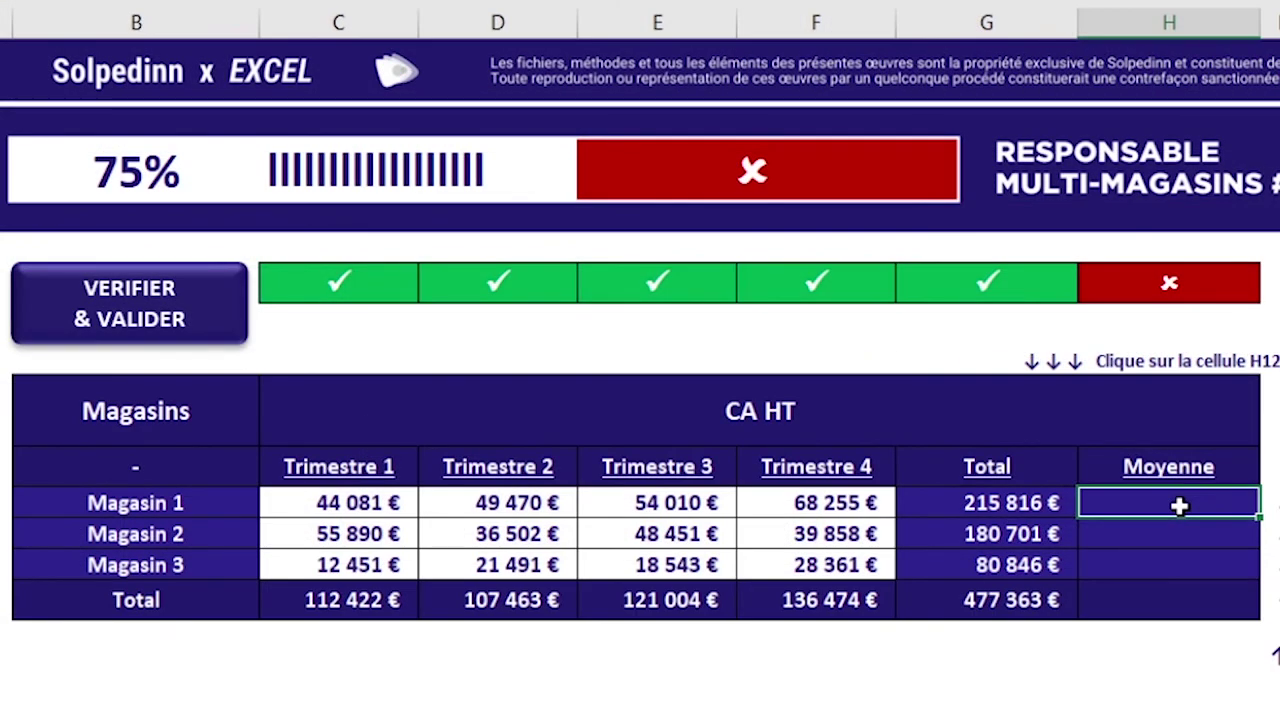
Enter =MOYENNE(C13:F13) in H13 for Magasin 1's average of 53 954 €.
type("=")
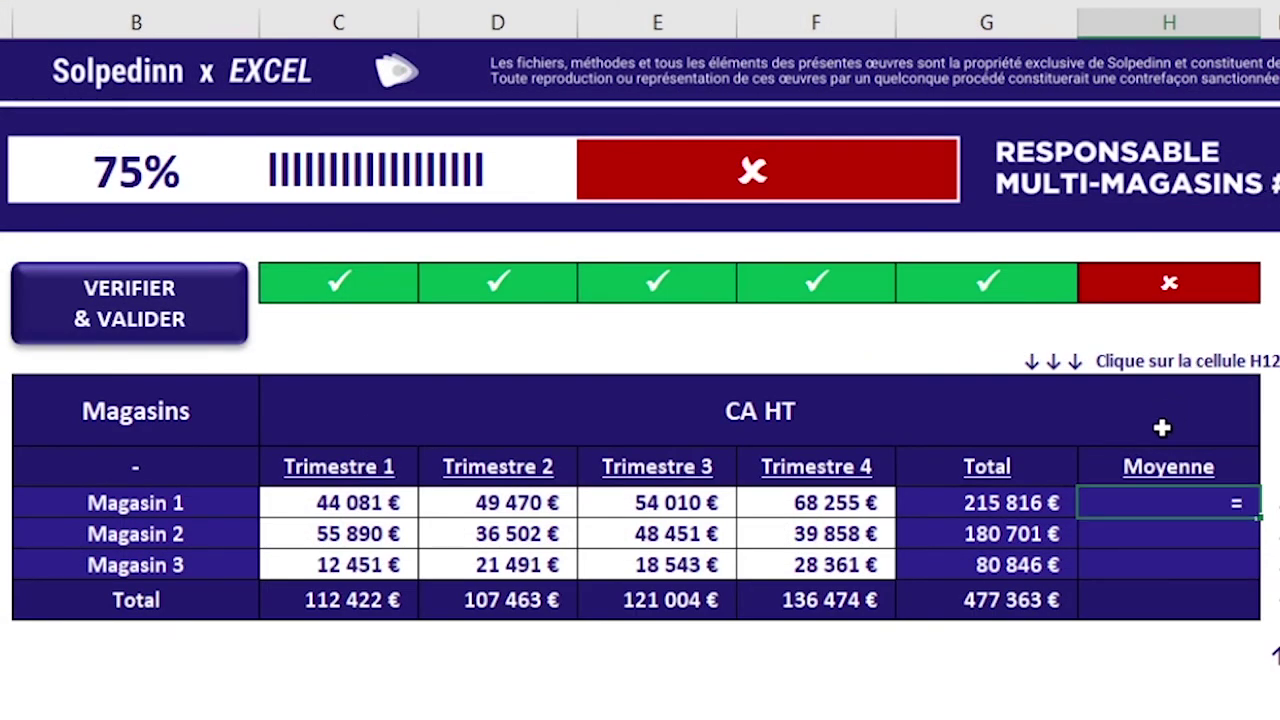
type("MOYENNE")
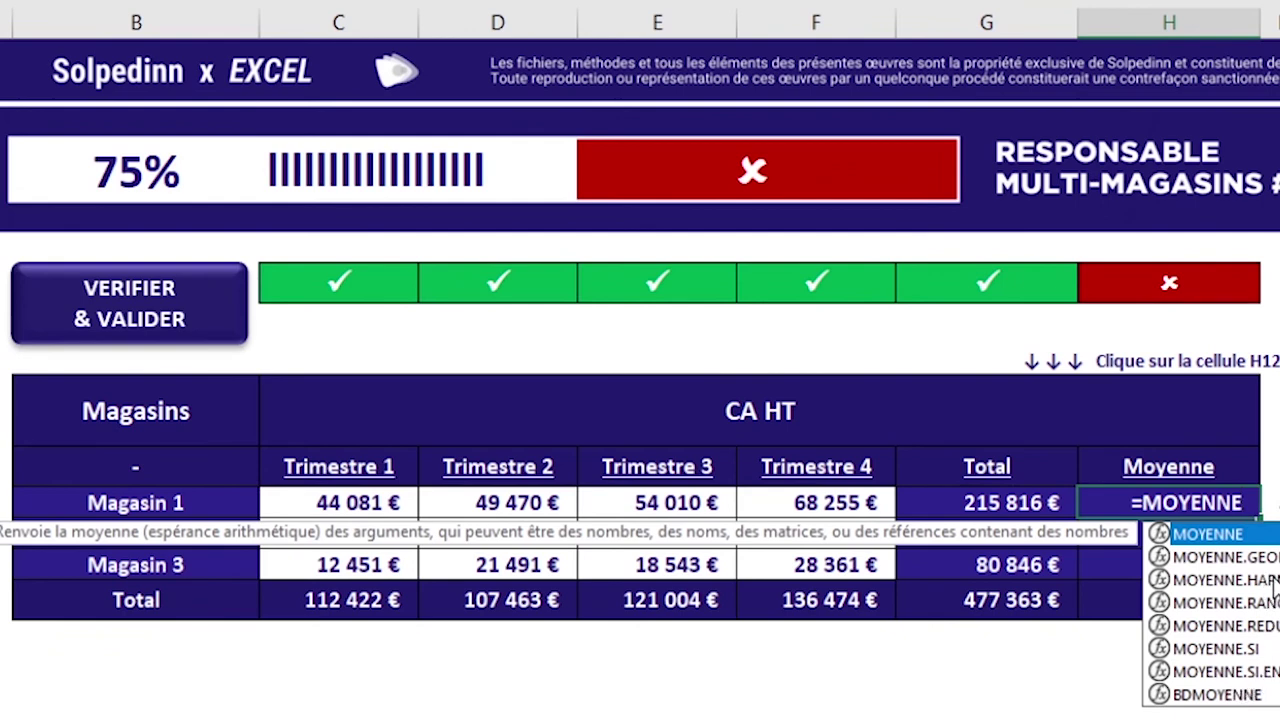
double_click(1224, 540)
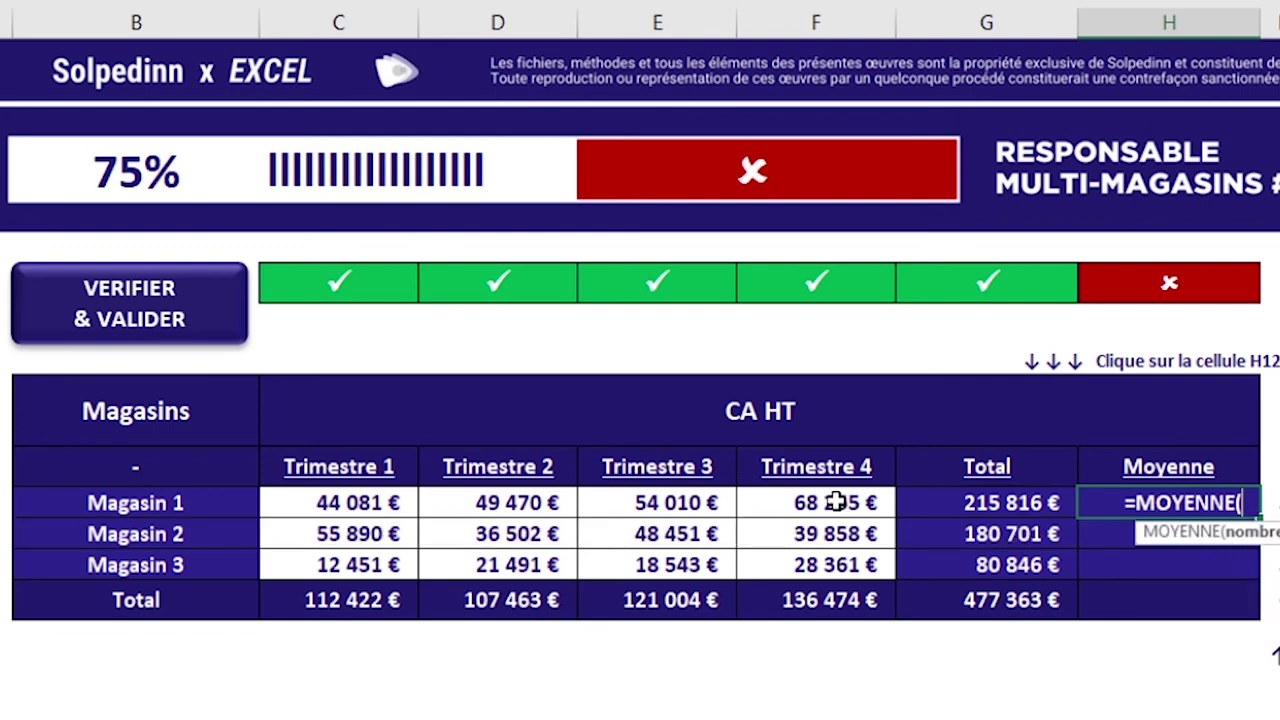
left_click_drag(835, 502, 350, 508)
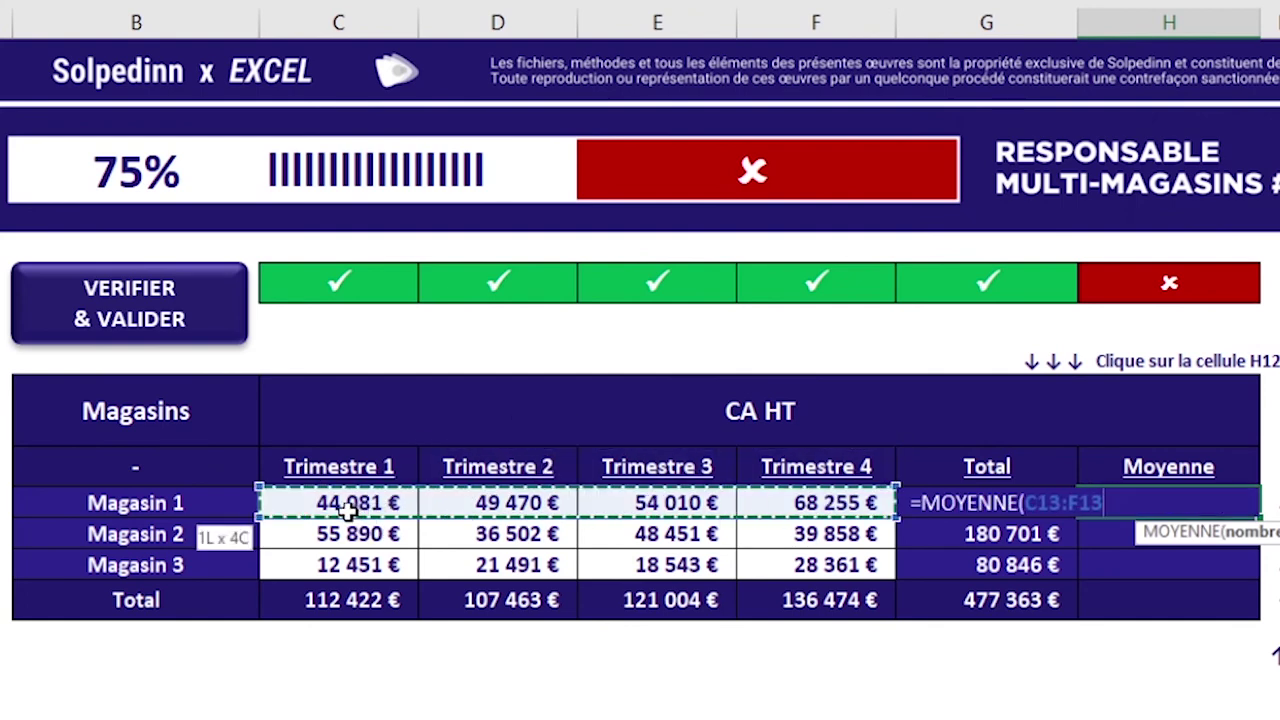
left_click_drag(348, 508, 352, 512)
type(")")
key("Return")
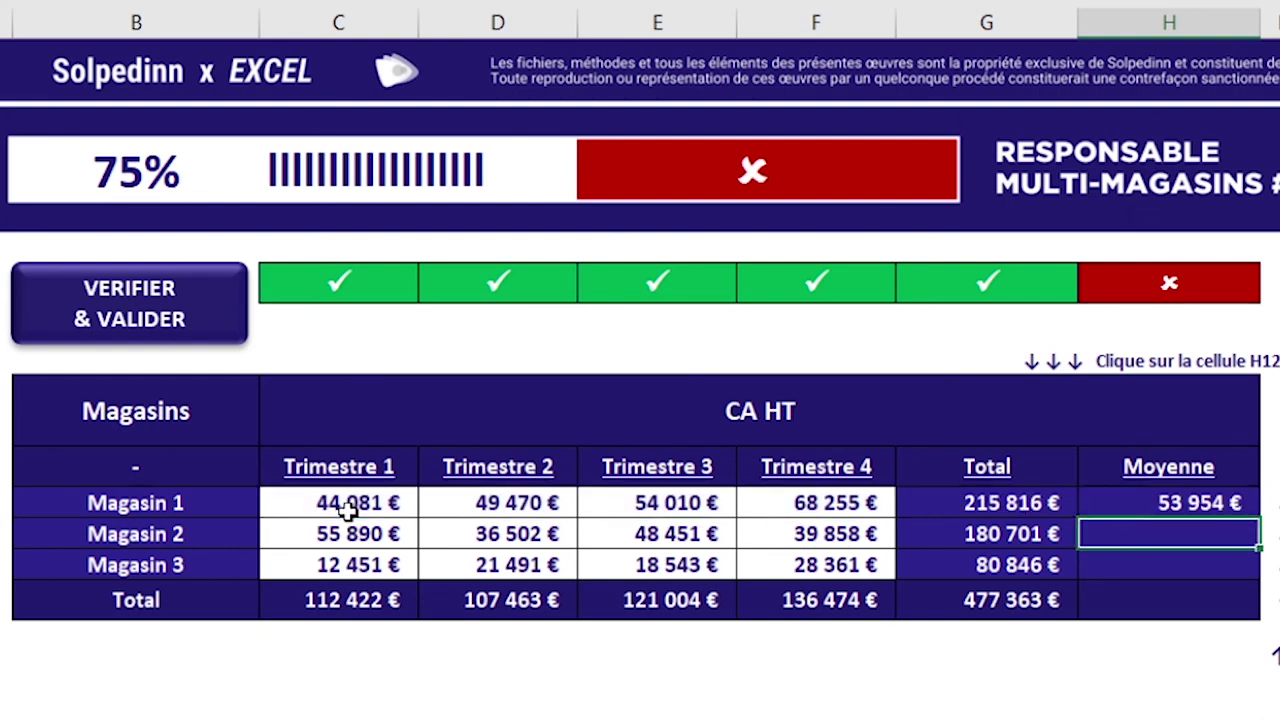
key("Up")
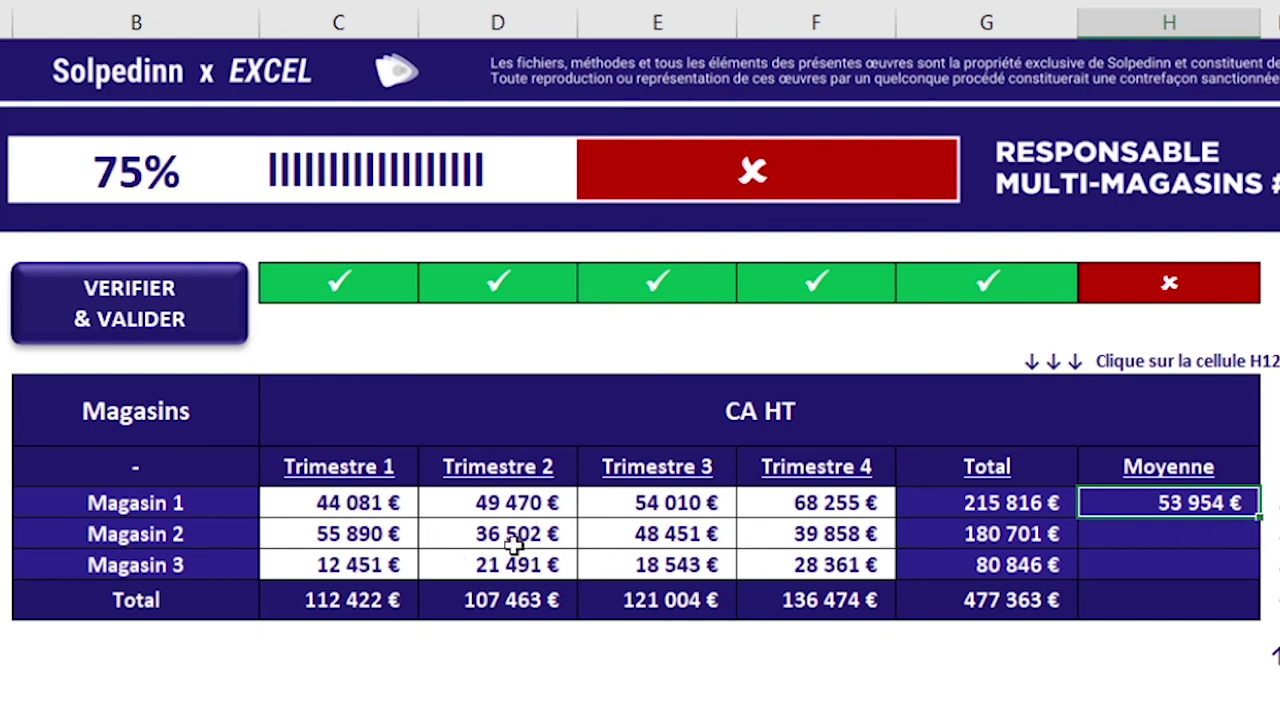
Fill the H13 MOYENNE formula down to H15, giving 45 175 € and 20 212 €.
left_click_drag(338, 504, 447, 508)
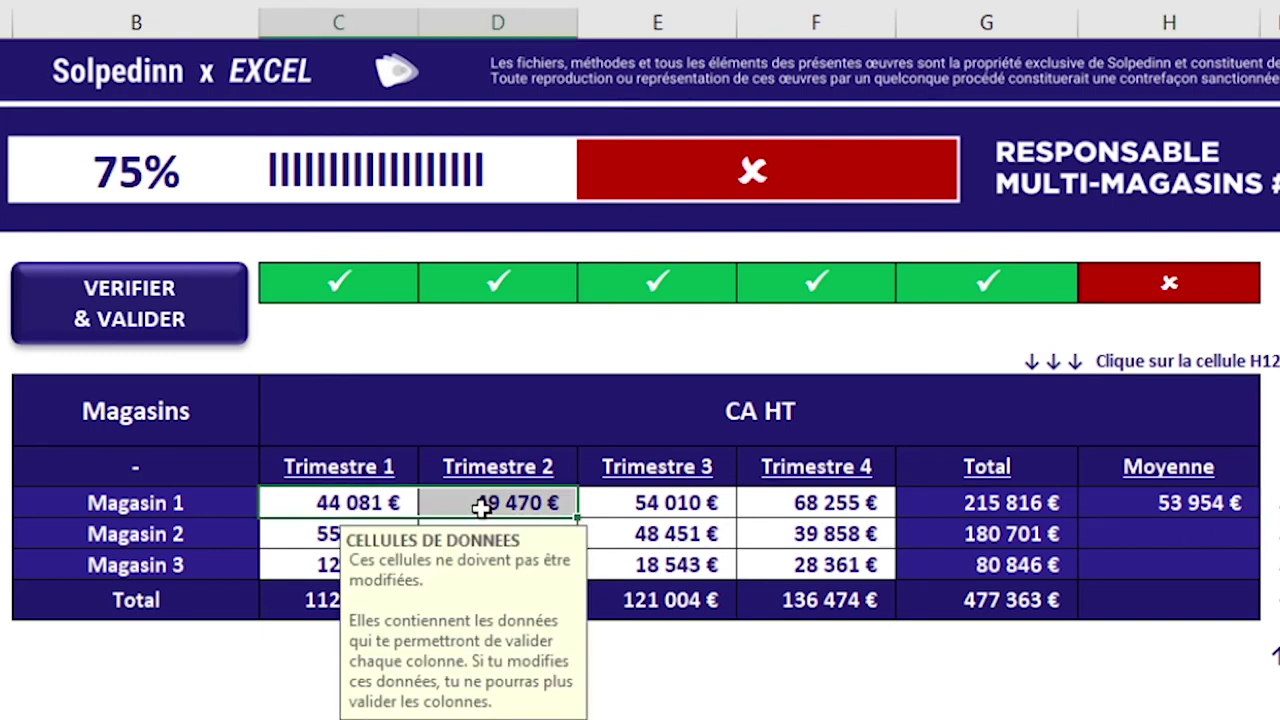
left_click_drag(660, 504, 773, 503)
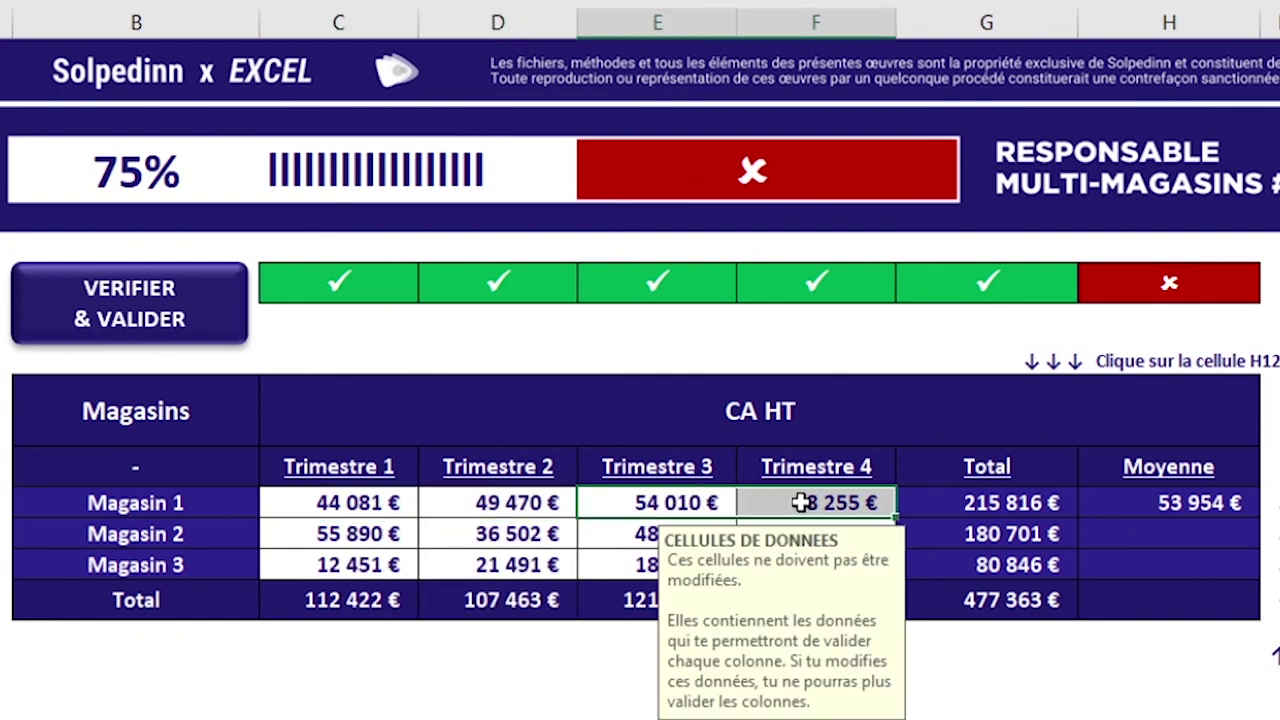
left_click(1207, 650)
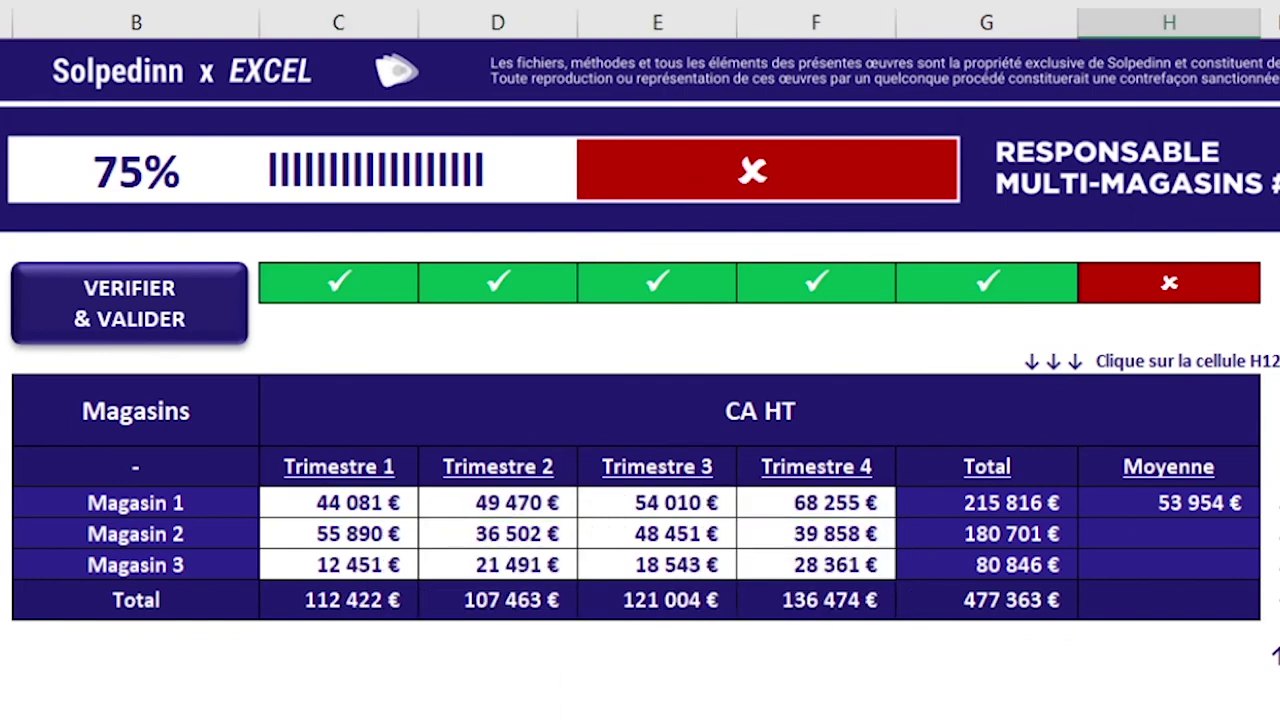
left_click(1168, 506)
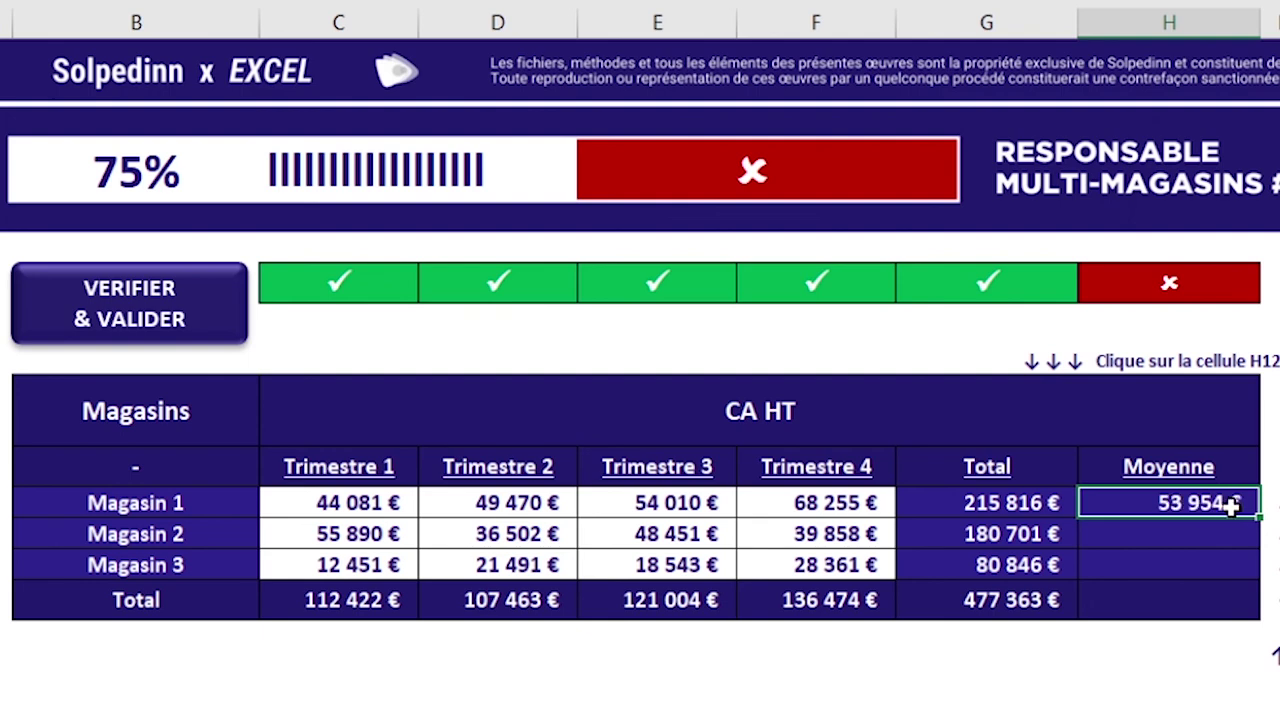
left_click_drag(1257, 515, 1258, 574)
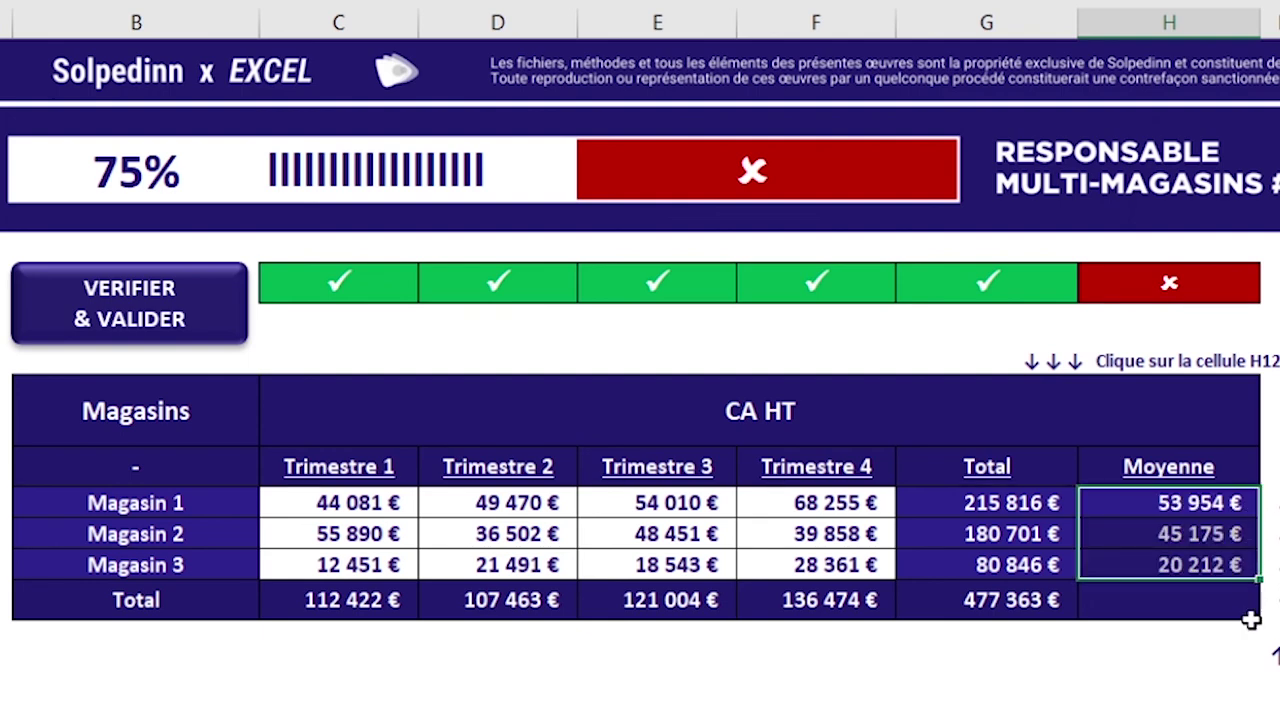
left_click(1240, 652)
left_click(1168, 572)
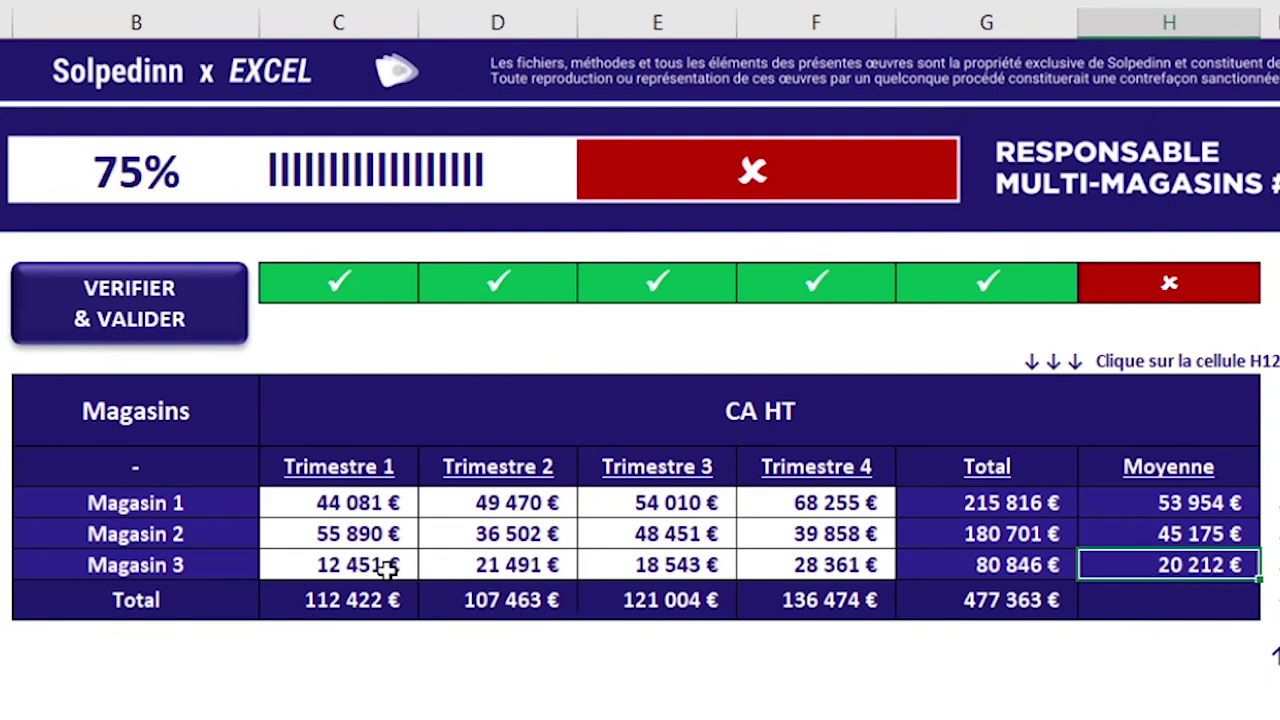
Select Magasin 3's four quarterly values to check its 20 212 € average.
left_click(353, 565)
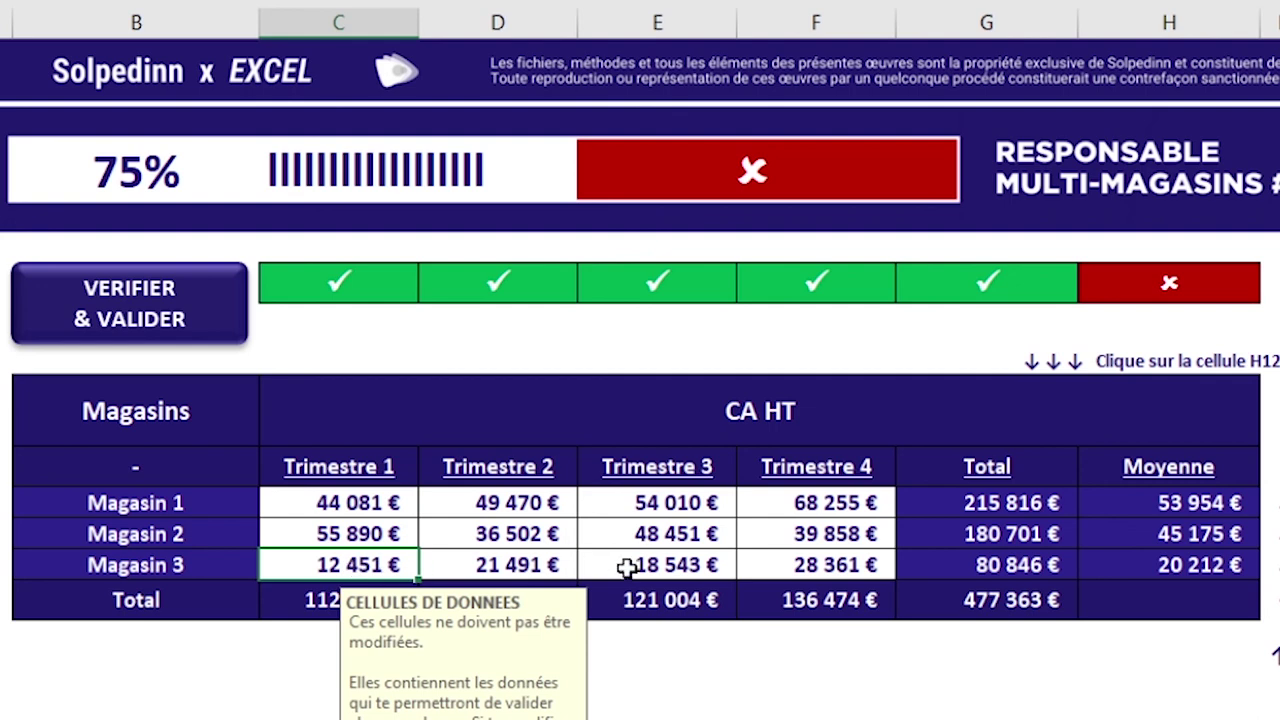
left_click(660, 568, "ctrl")
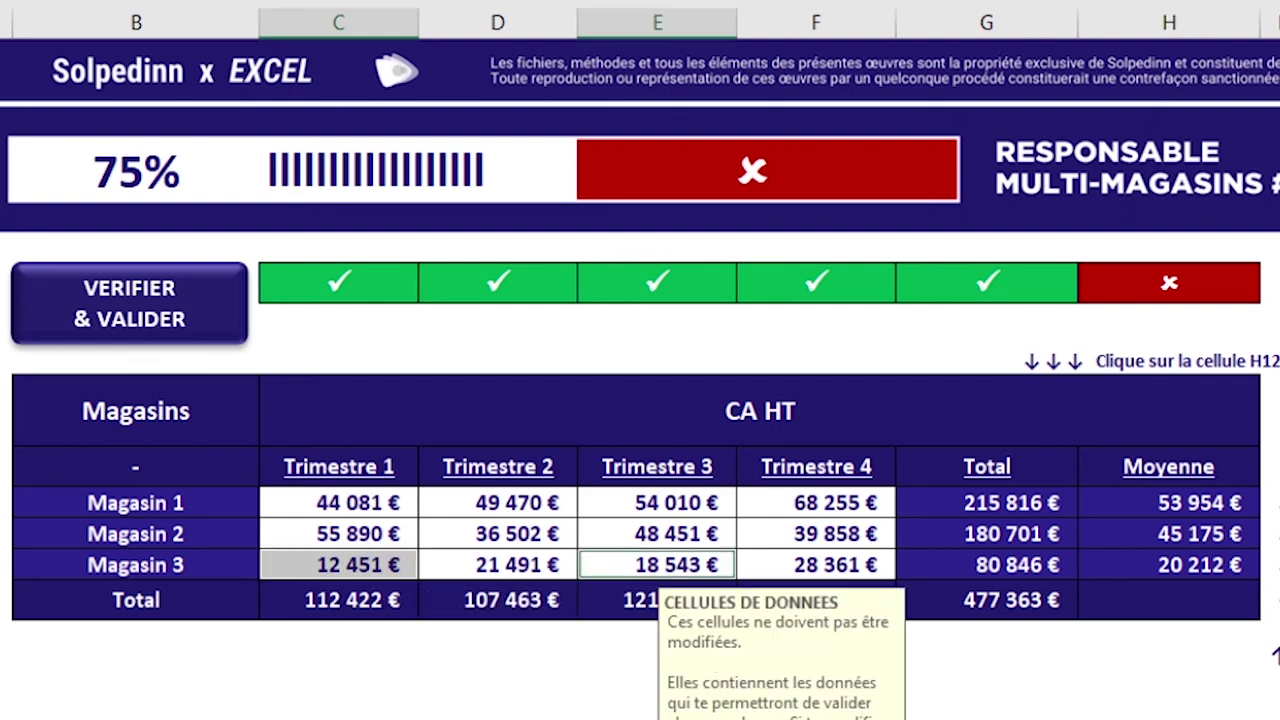
left_click(492, 565)
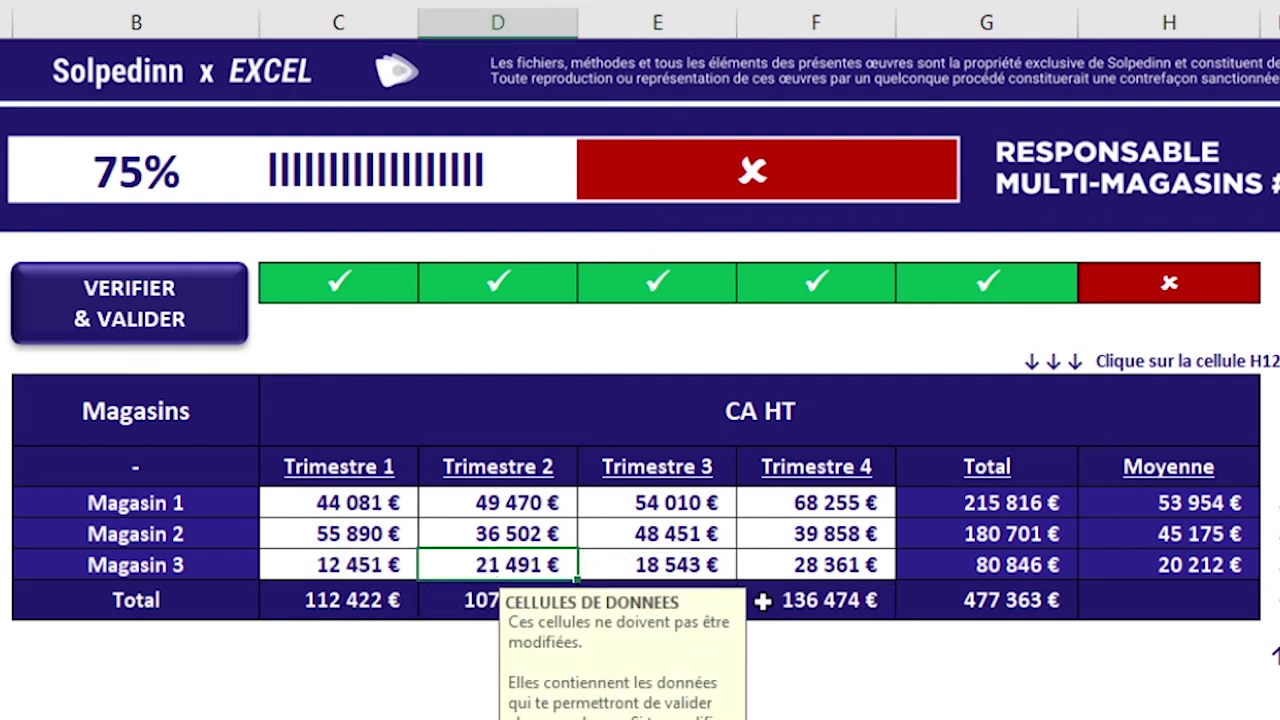
left_click(826, 563, "ctrl")
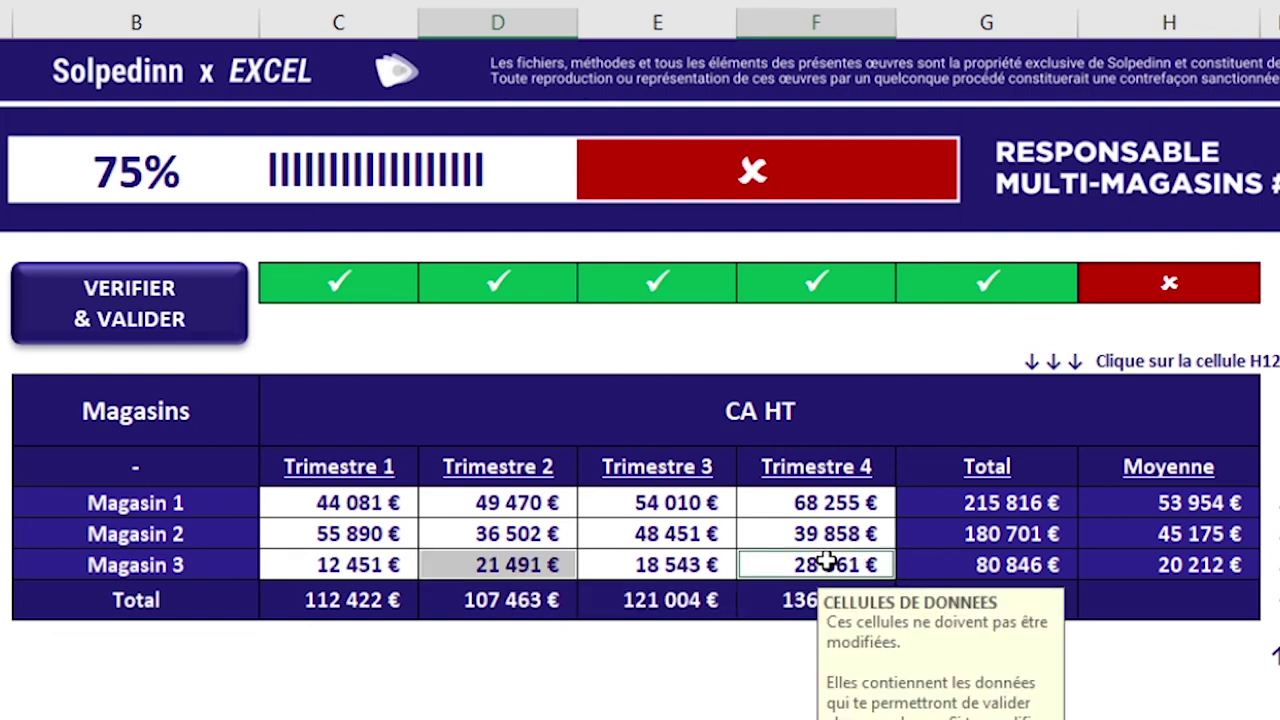
left_click(778, 708)
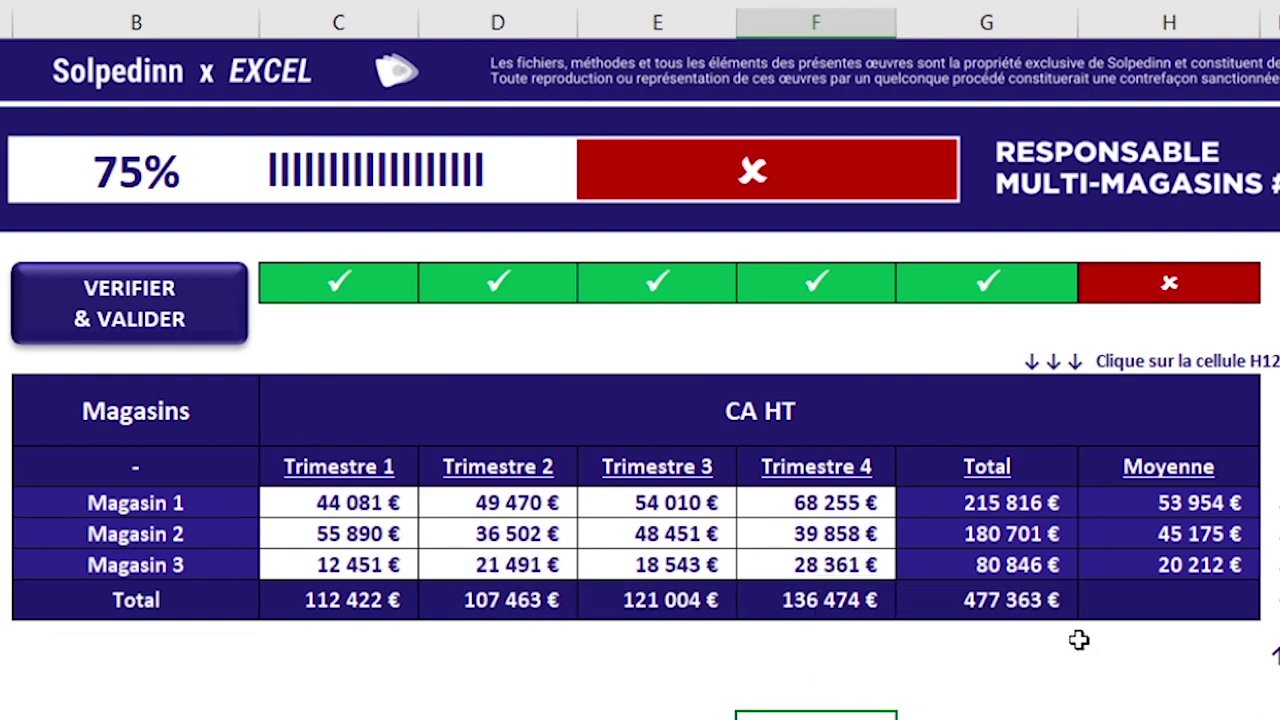
Enter =MOYENNE(C16:F16) in H16 so the Total row's Moyenne shows 119 341 €.
left_click(1183, 607)
type("=")
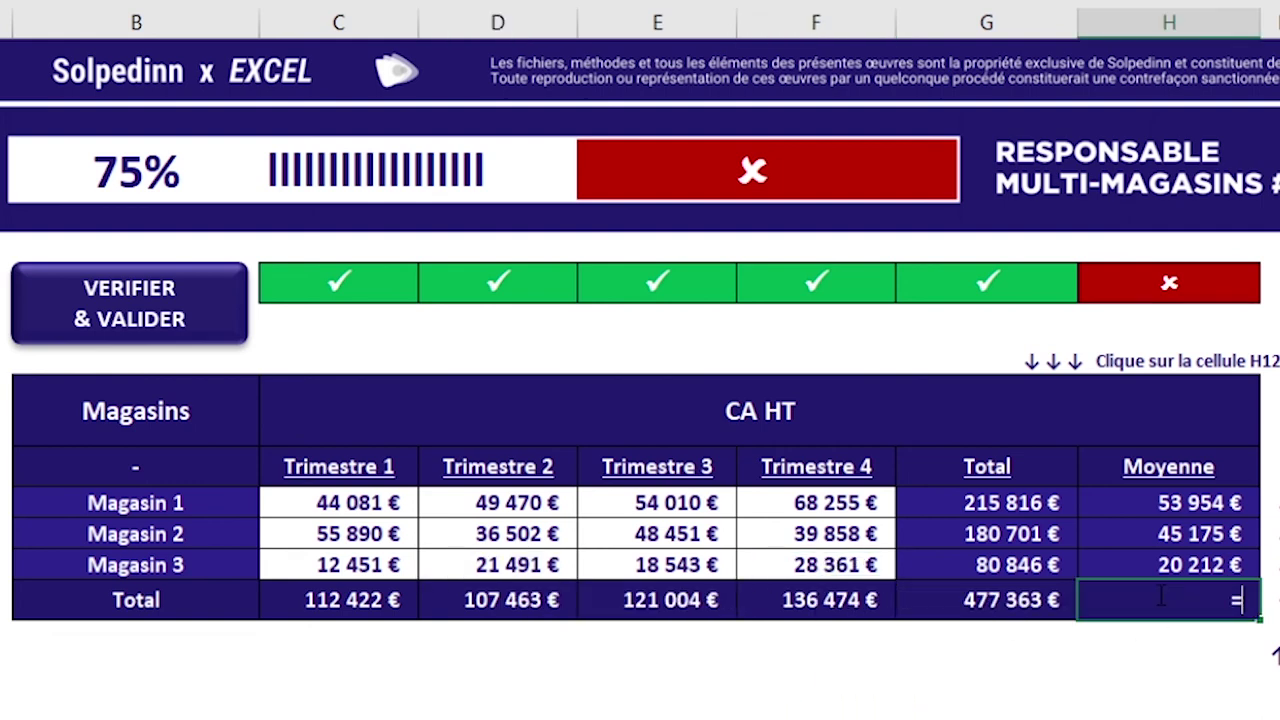
type("Moy")
key("Tab")
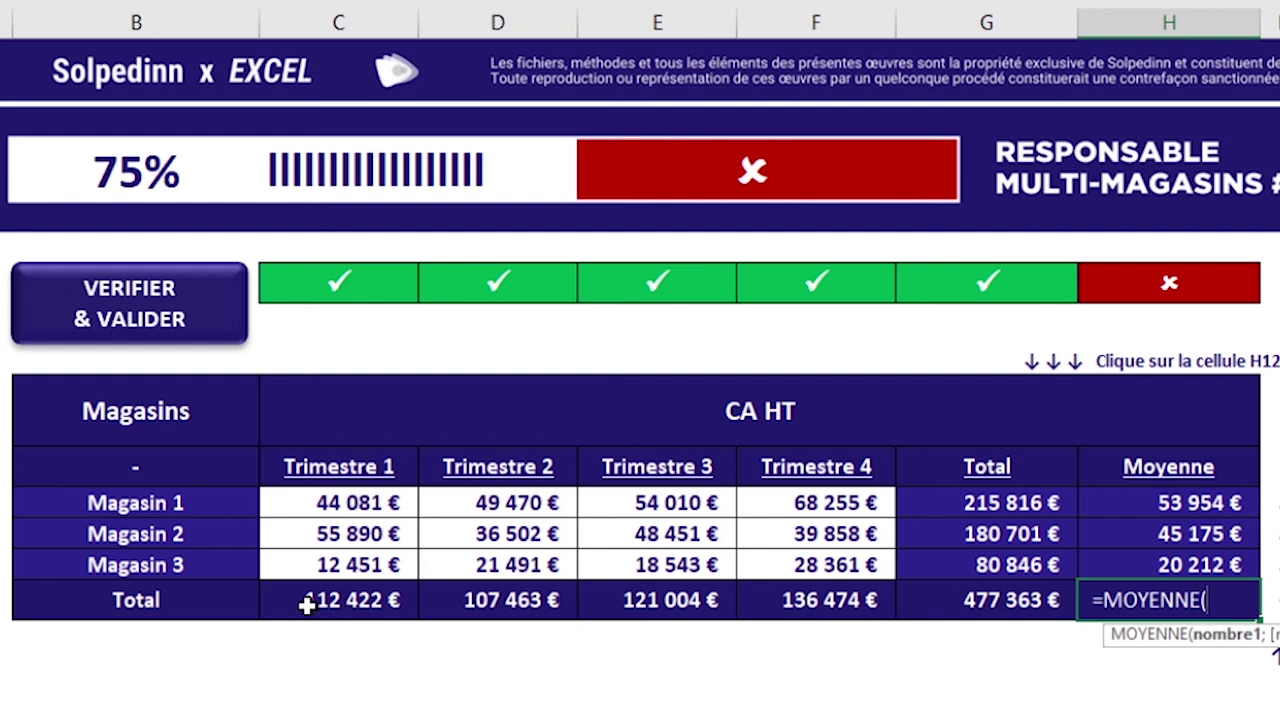
left_click_drag(306, 600, 793, 598)
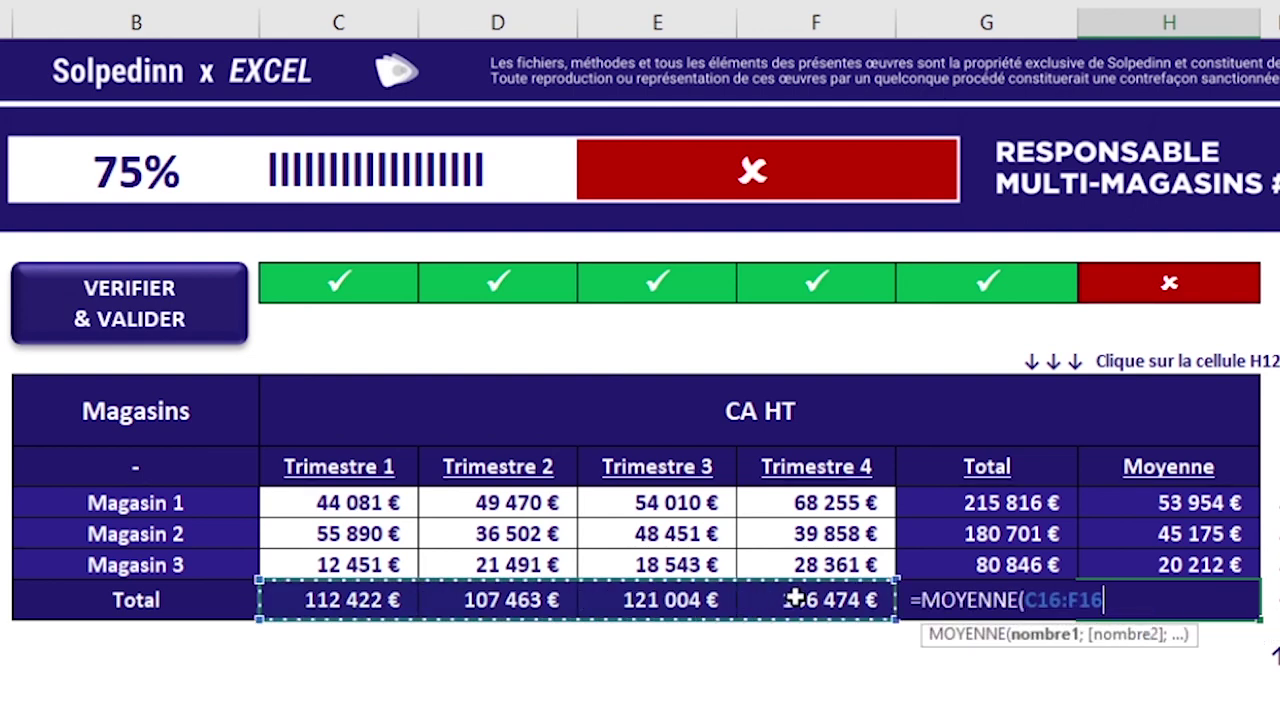
type(")")
key("Return")
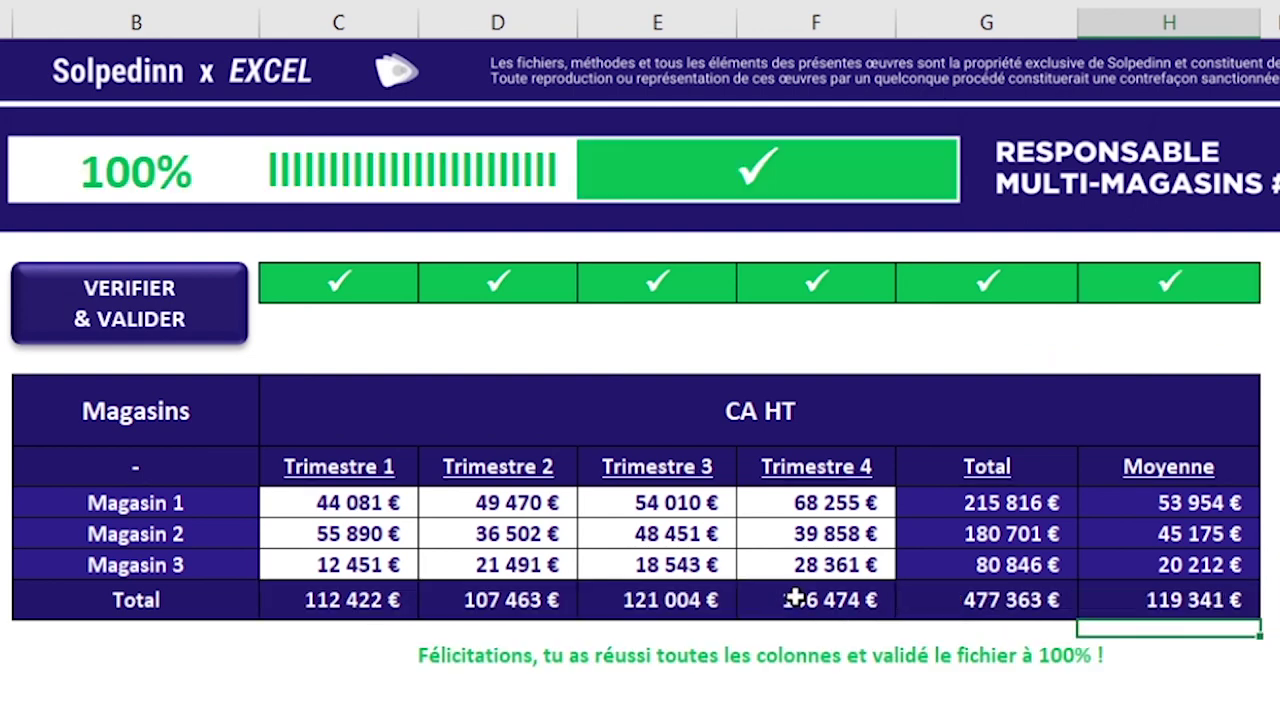